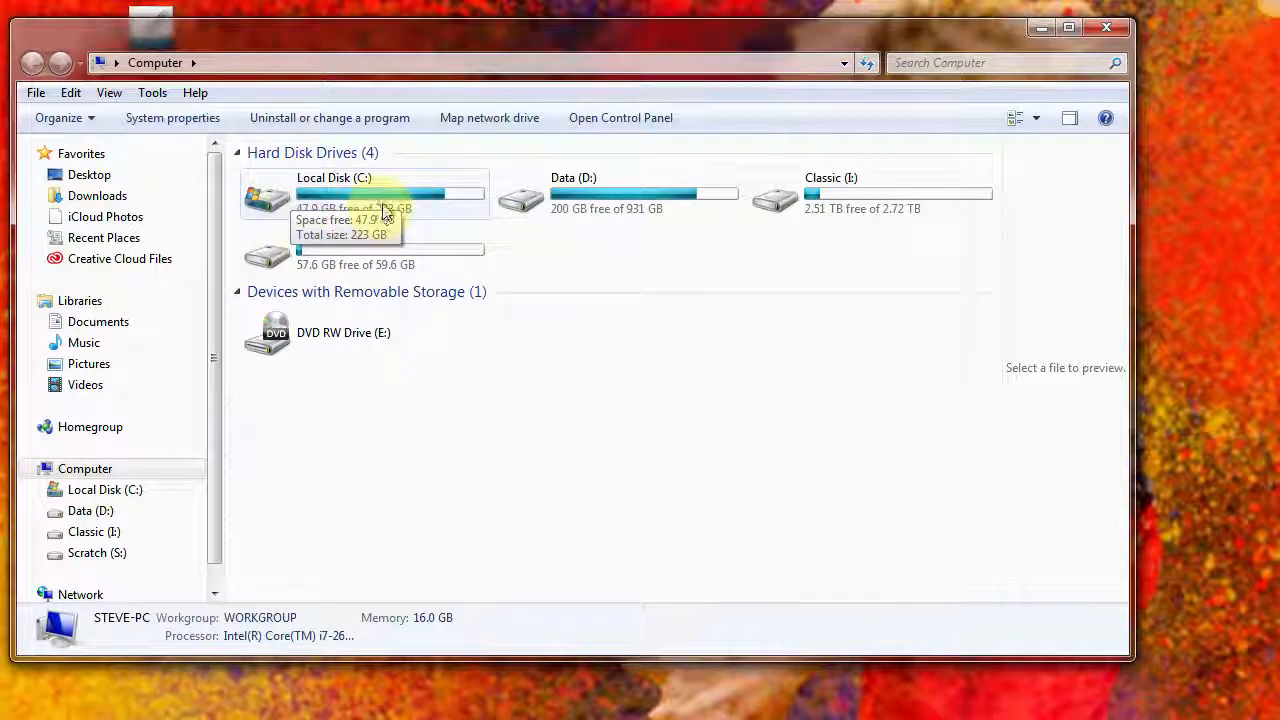
click(945, 63)
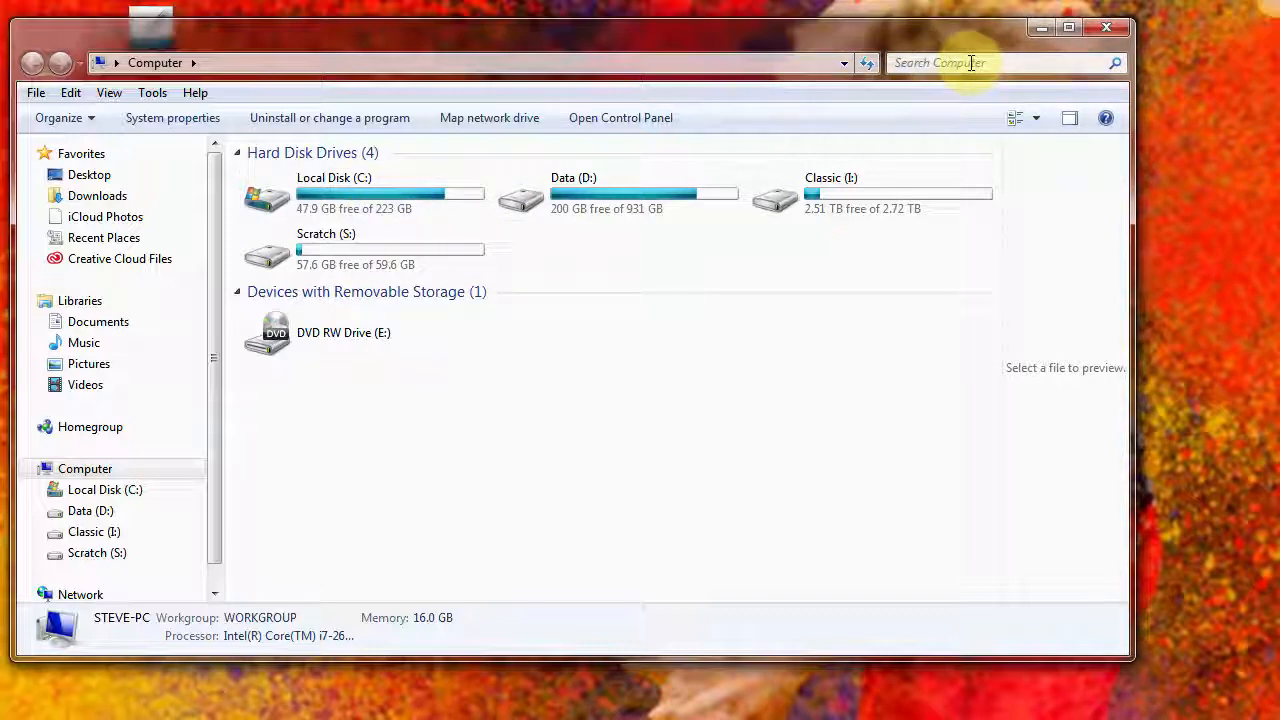
click(970, 63)
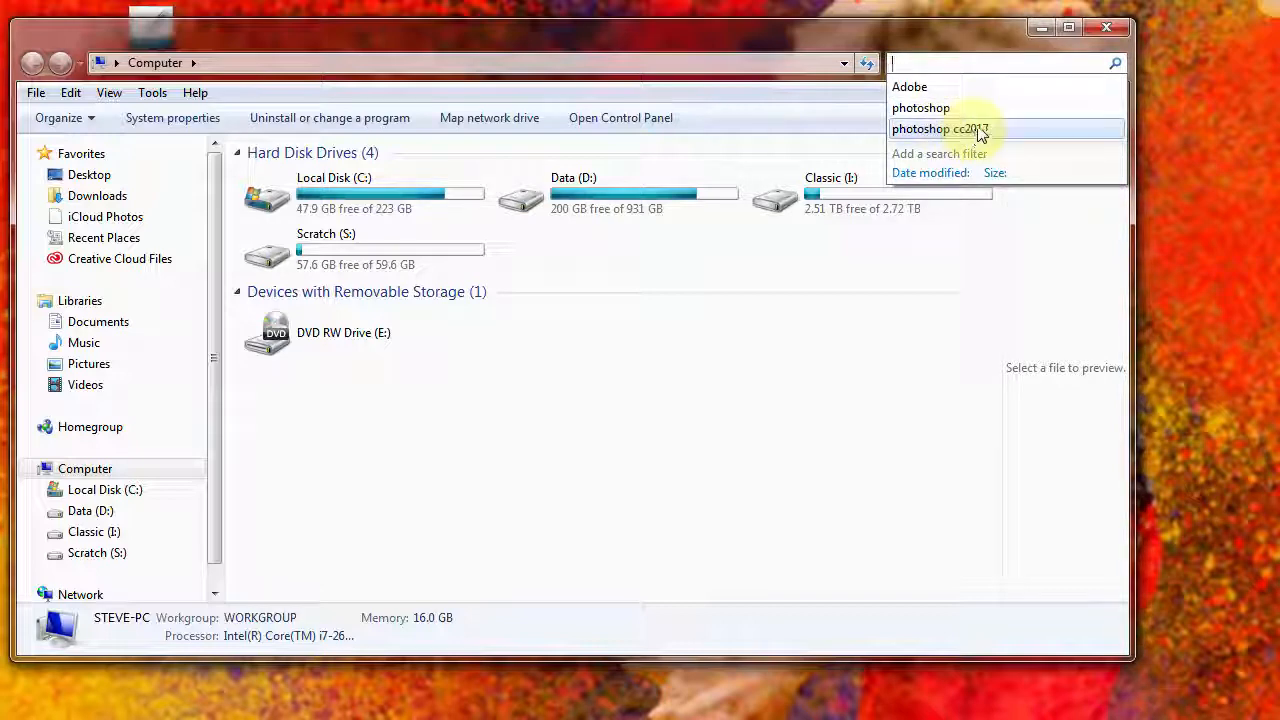
click(959, 47)
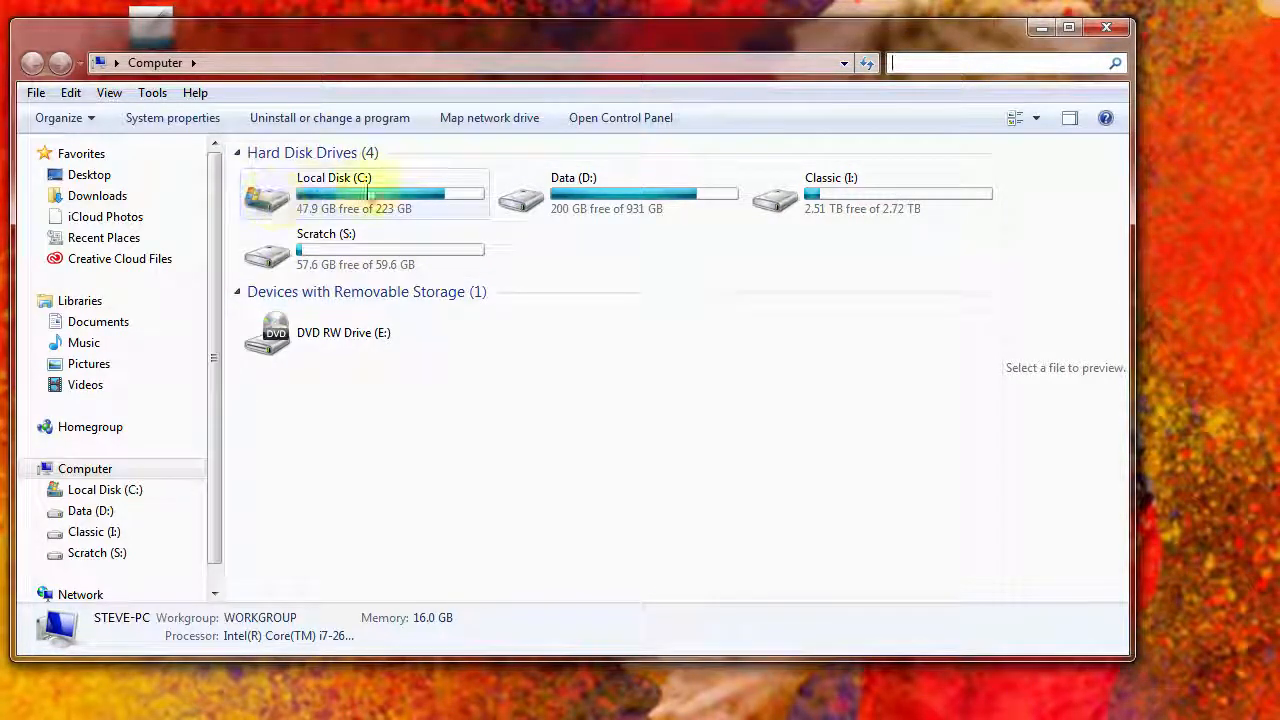
Step: Open the Brushes folder under C:\Program Files\Adobe\Adobe Photoshop CC 2017\Presets
double_click(283, 194)
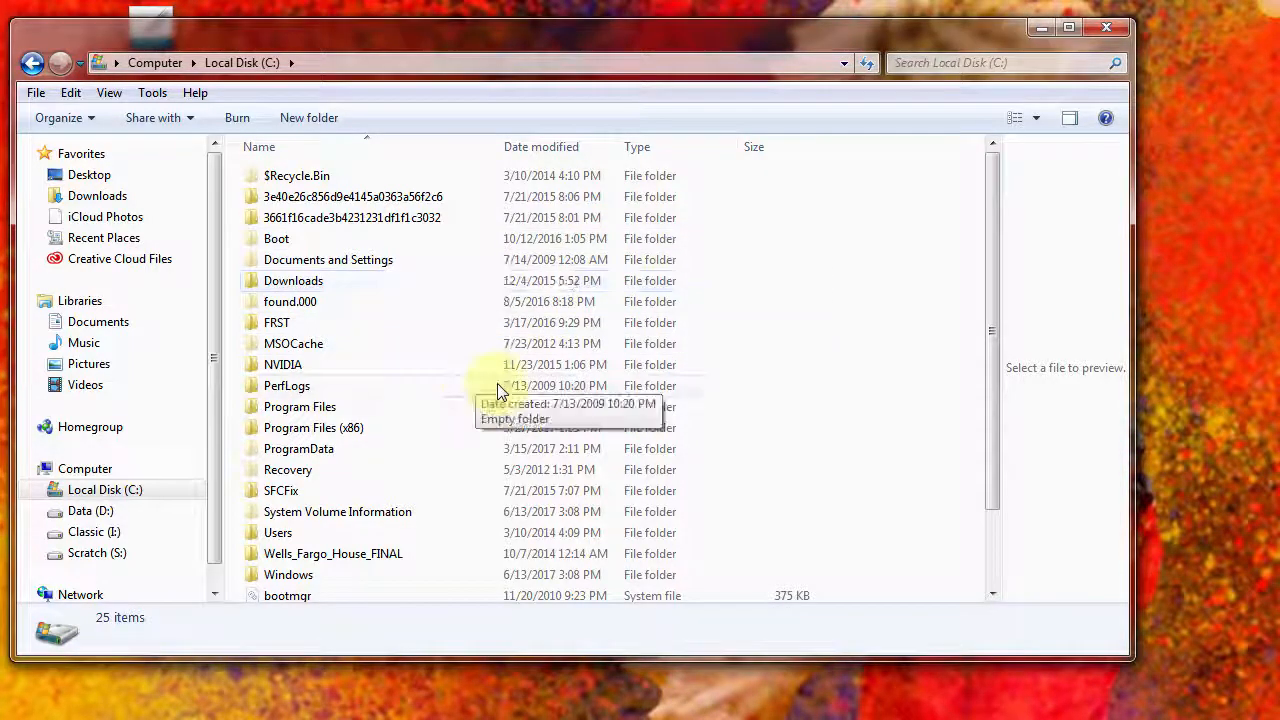
double_click(312, 410)
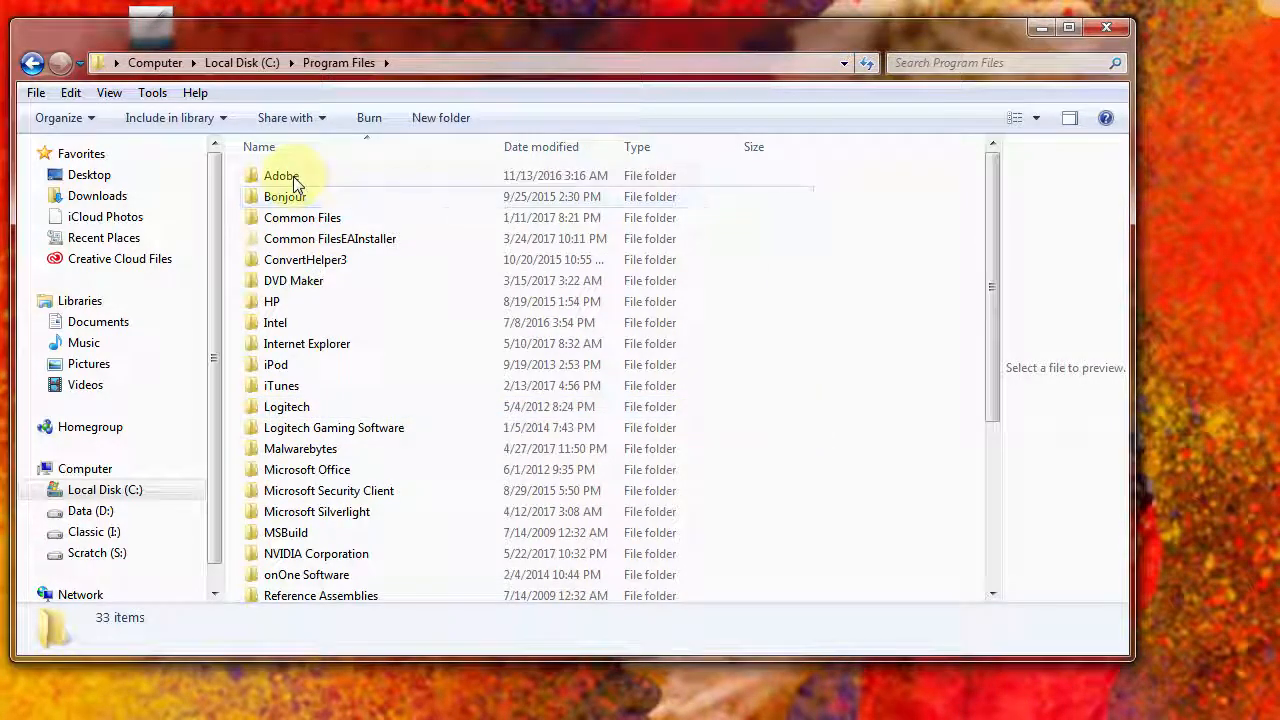
double_click(290, 178)
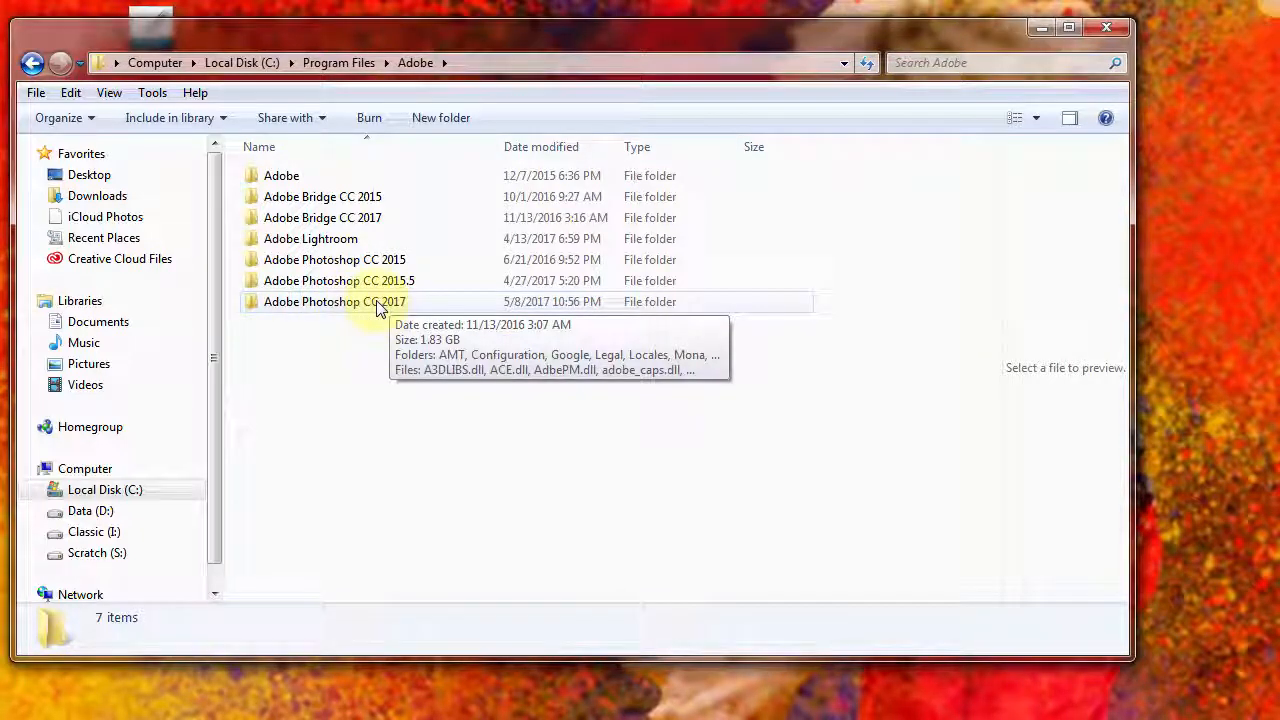
double_click(378, 308)
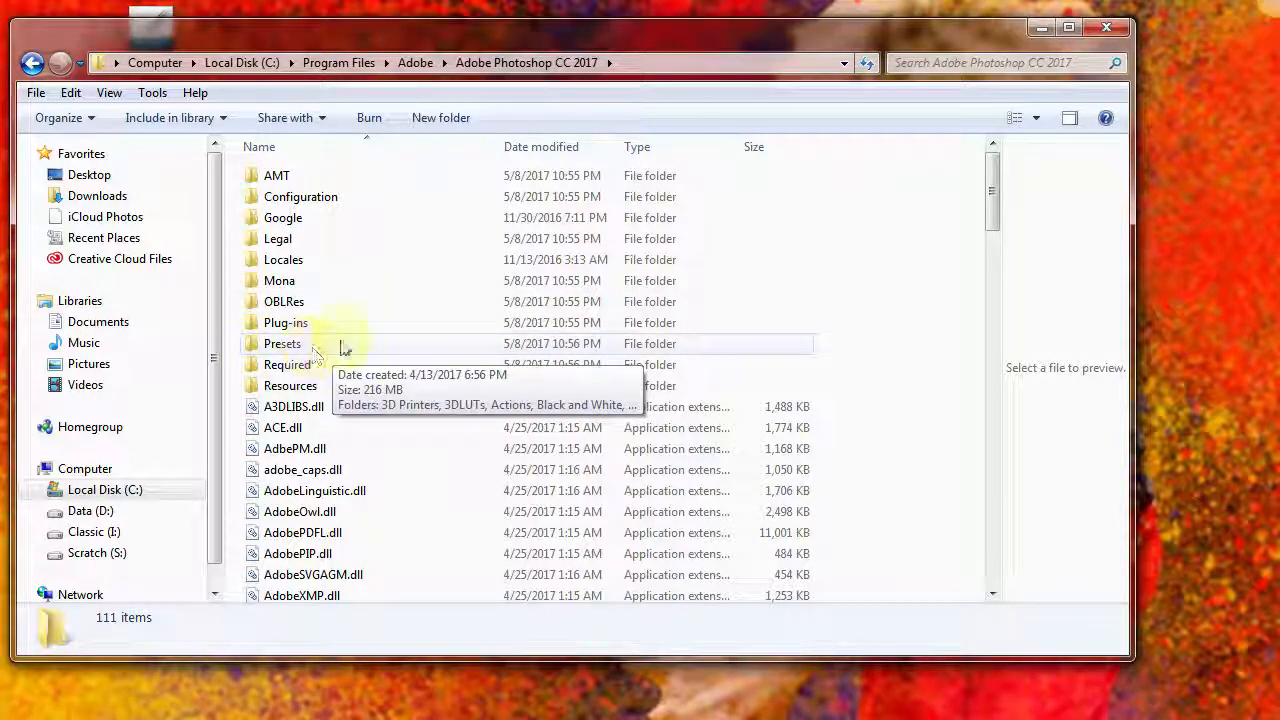
double_click(320, 347)
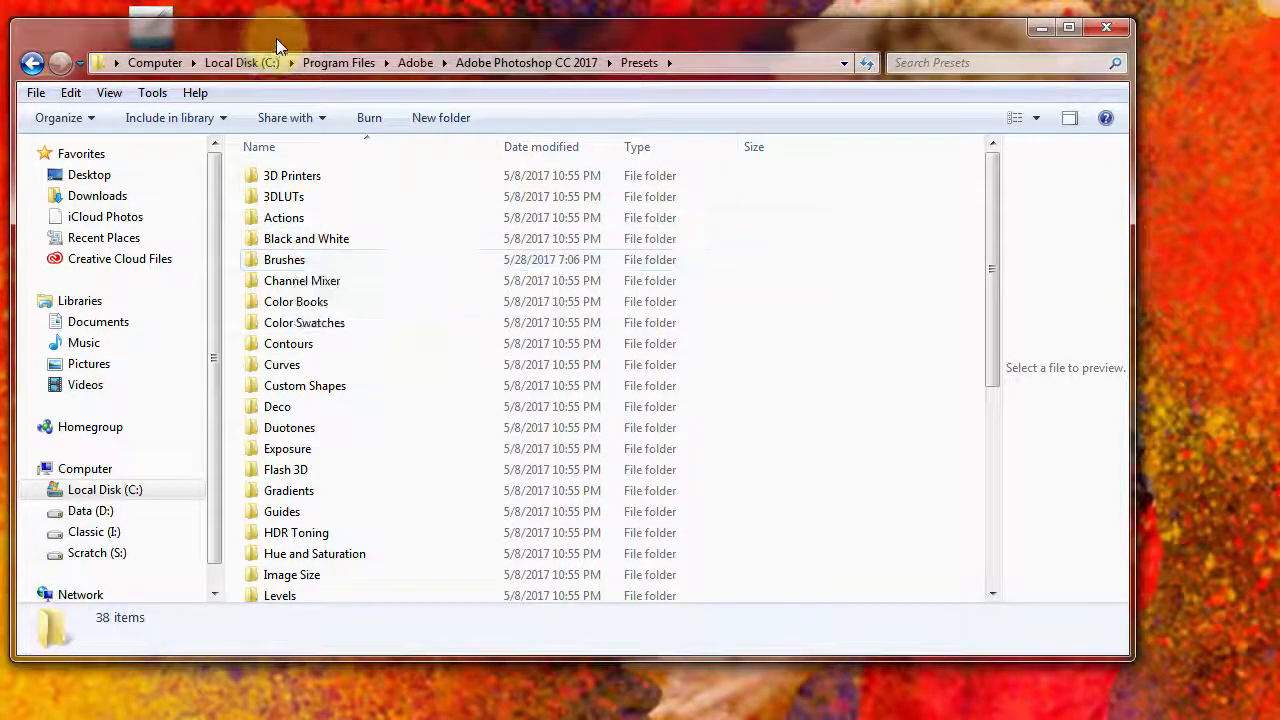
drag(277, 30, 262, 102)
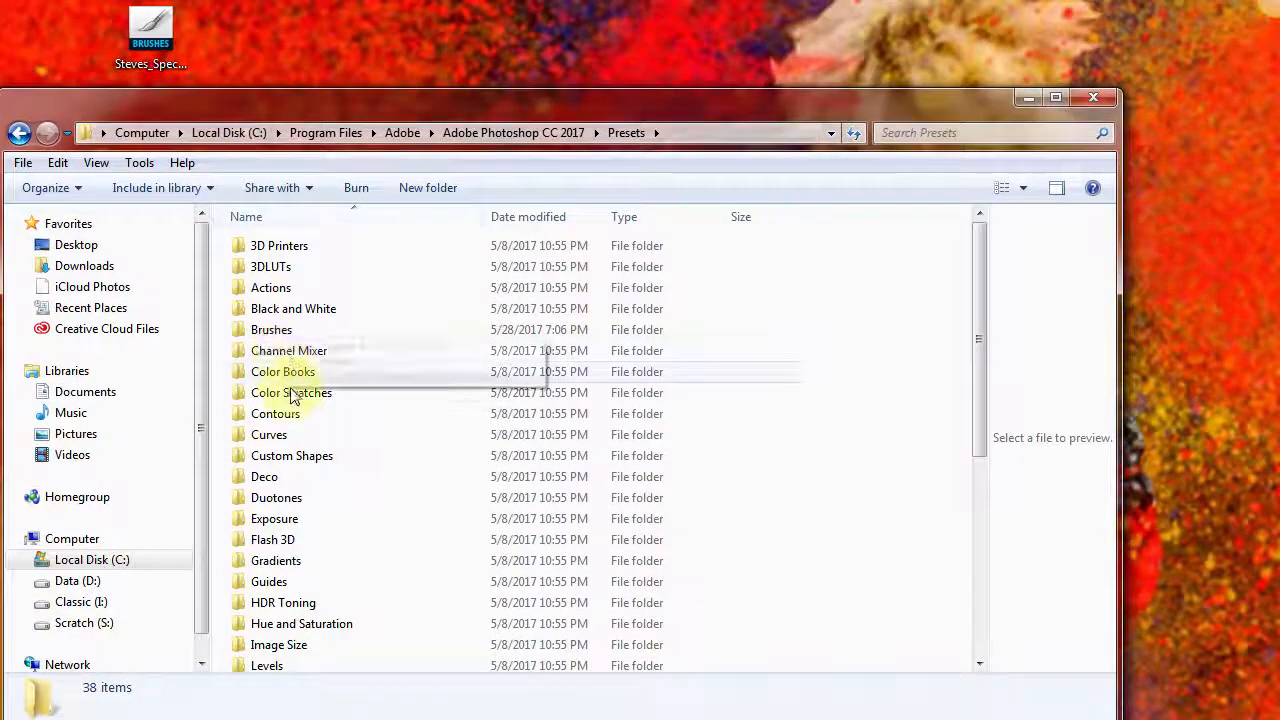
double_click(272, 333)
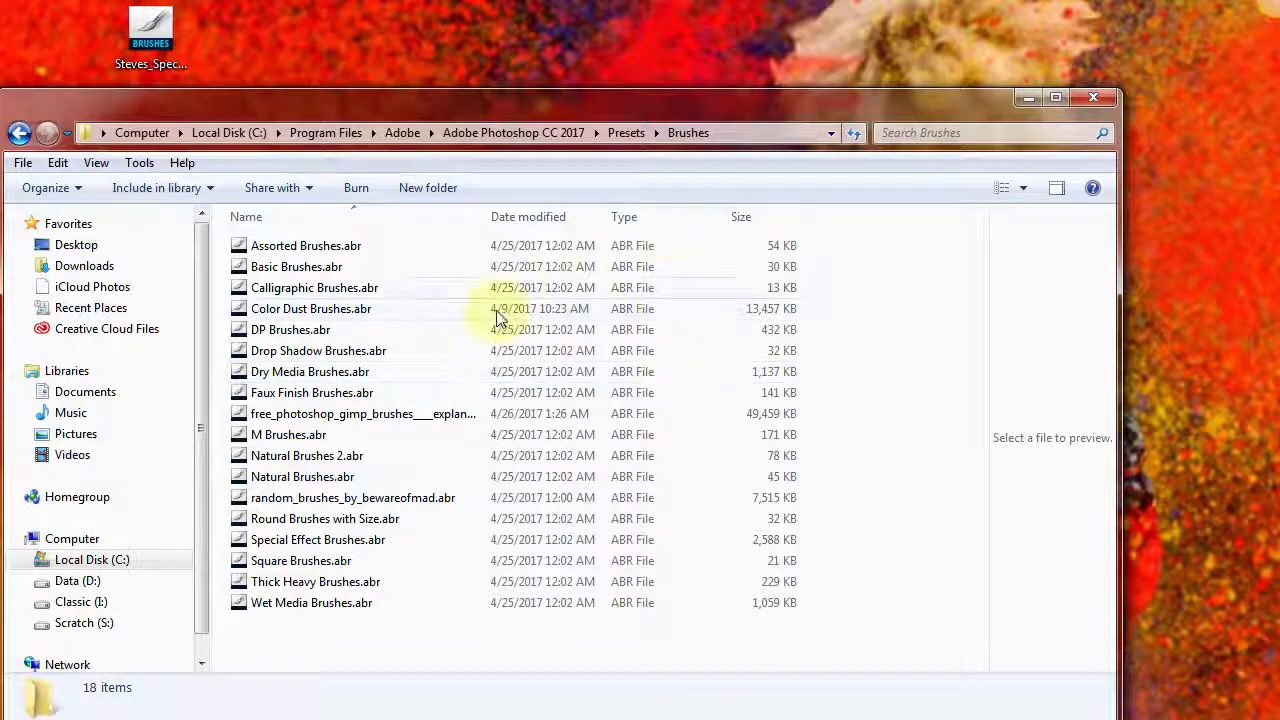
Step: Move the Steves_Special_splash brush file from the desktop into the Brushes folder, granting administrator permission
drag(152, 33, 314, 626)
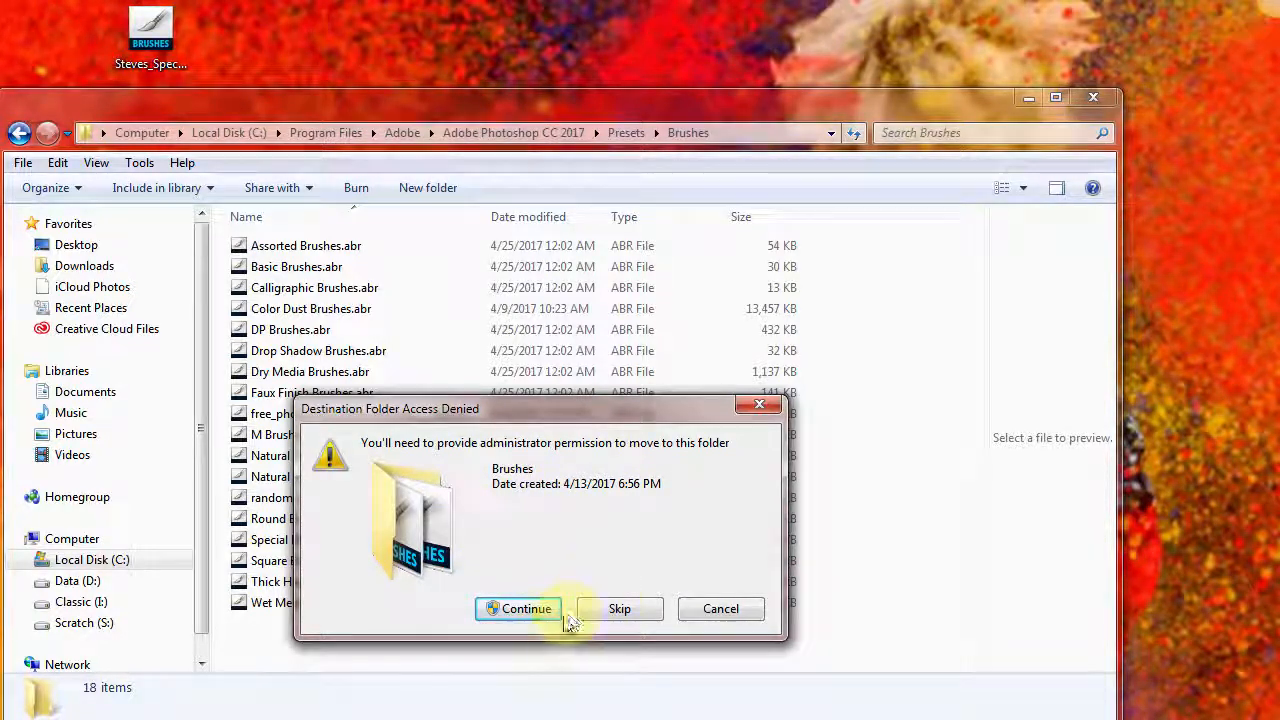
click(529, 610)
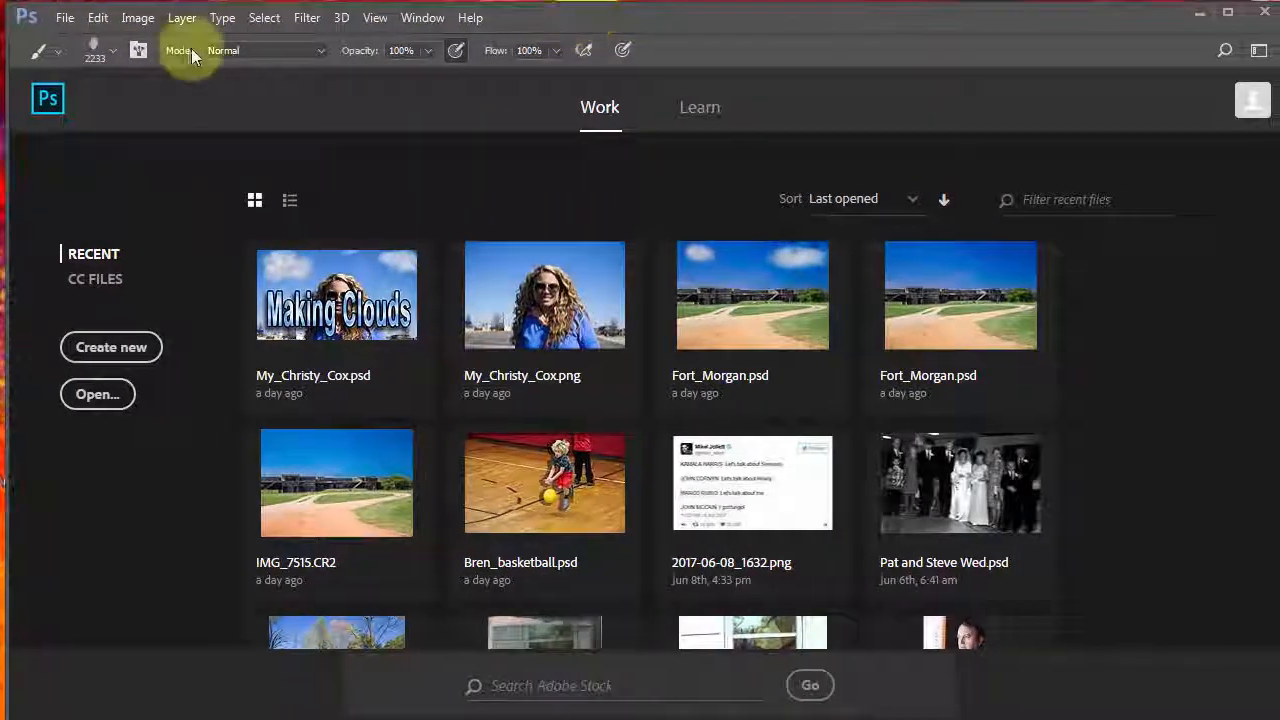
Step: Load the Steves_Special_splash.abr brush set into the Brush preset picker
click(93, 48)
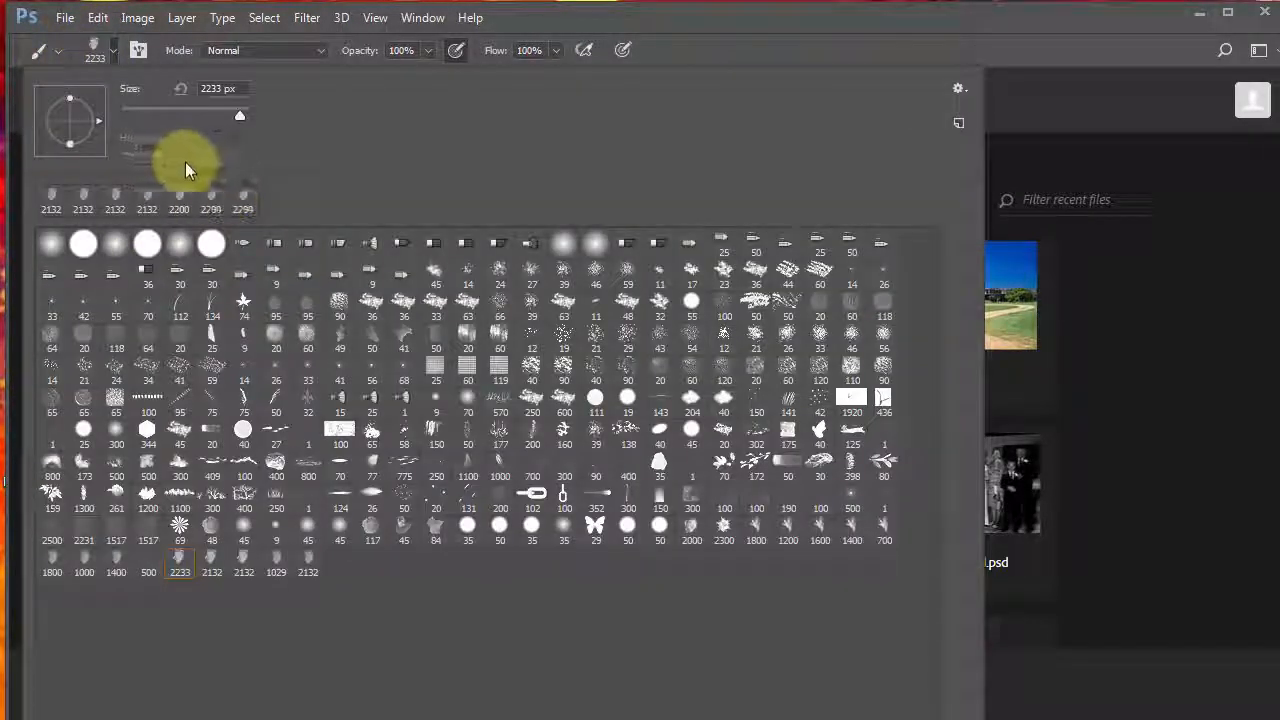
click(959, 90)
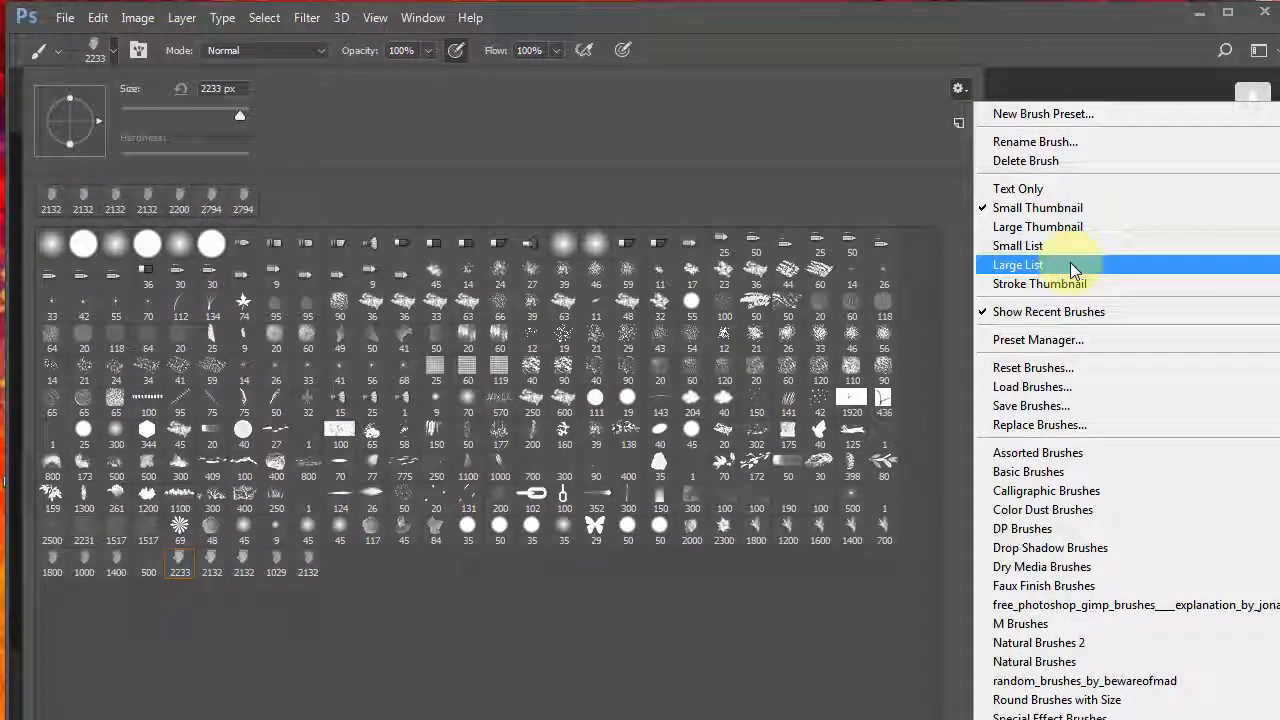
click(1055, 390)
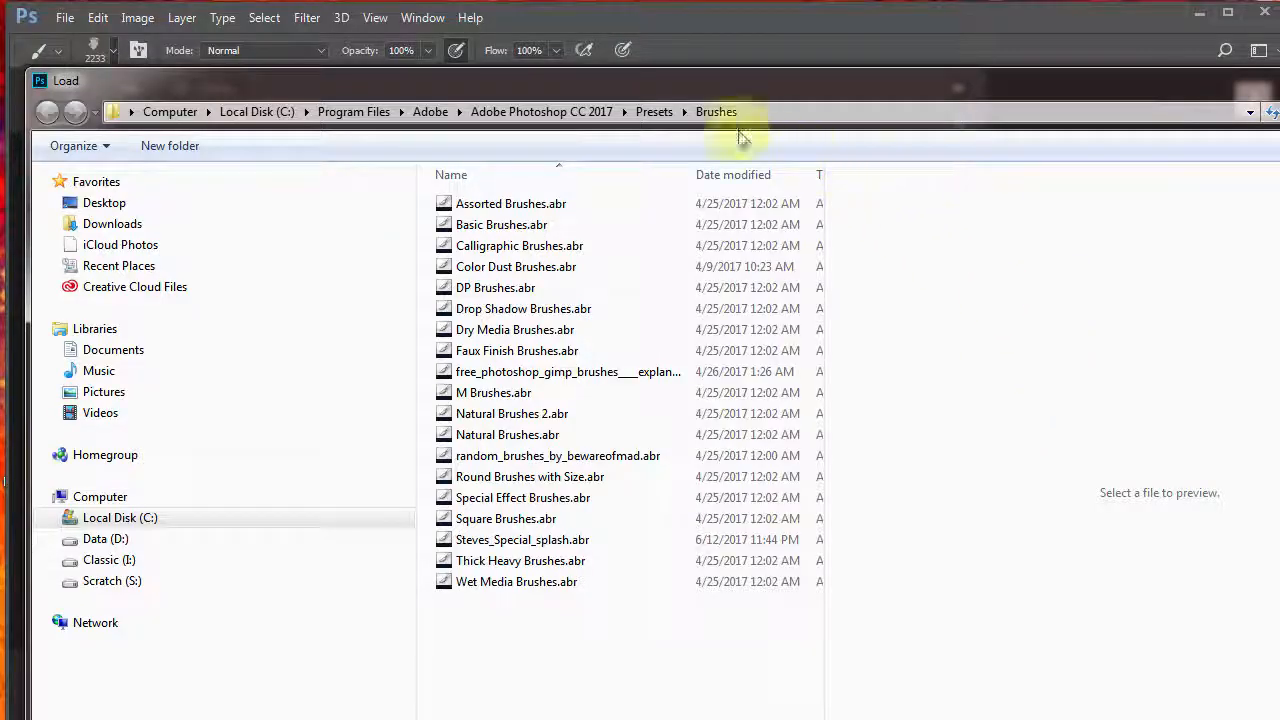
mouse_move(625, 88)
mouse_down()
mouse_move(657, 6)
mouse_move(652, 16)
mouse_up()
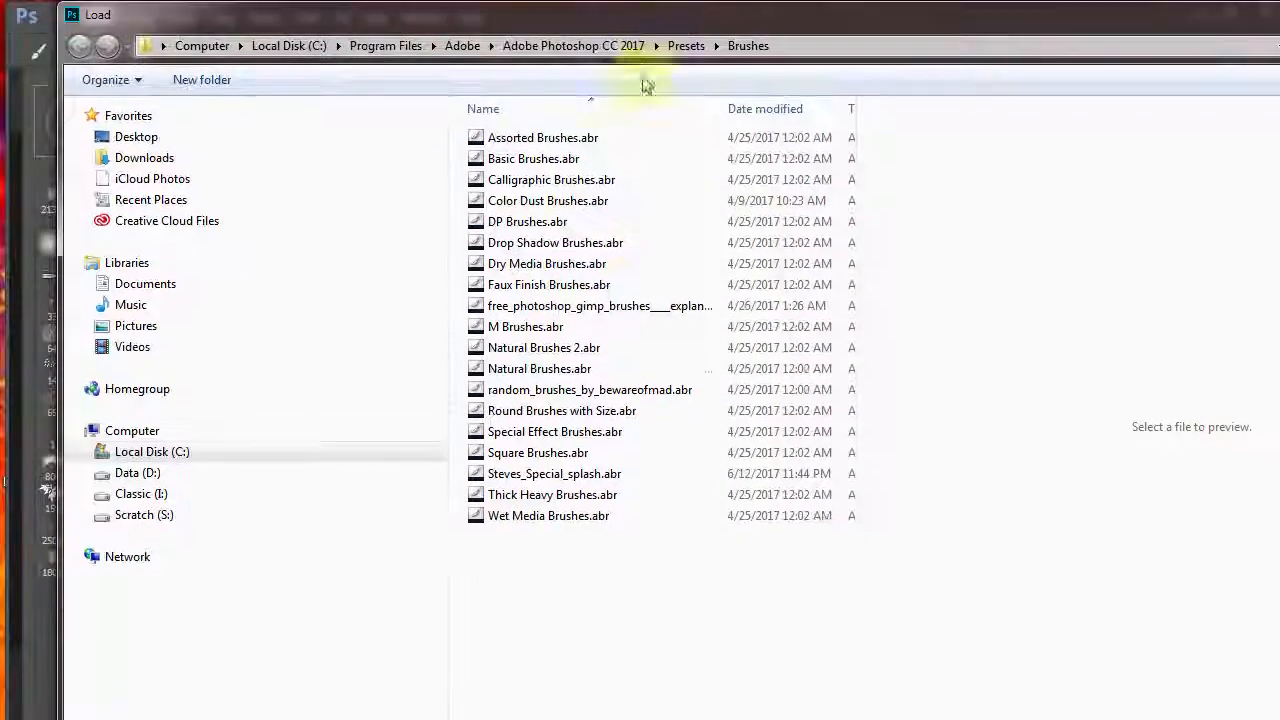
click(564, 477)
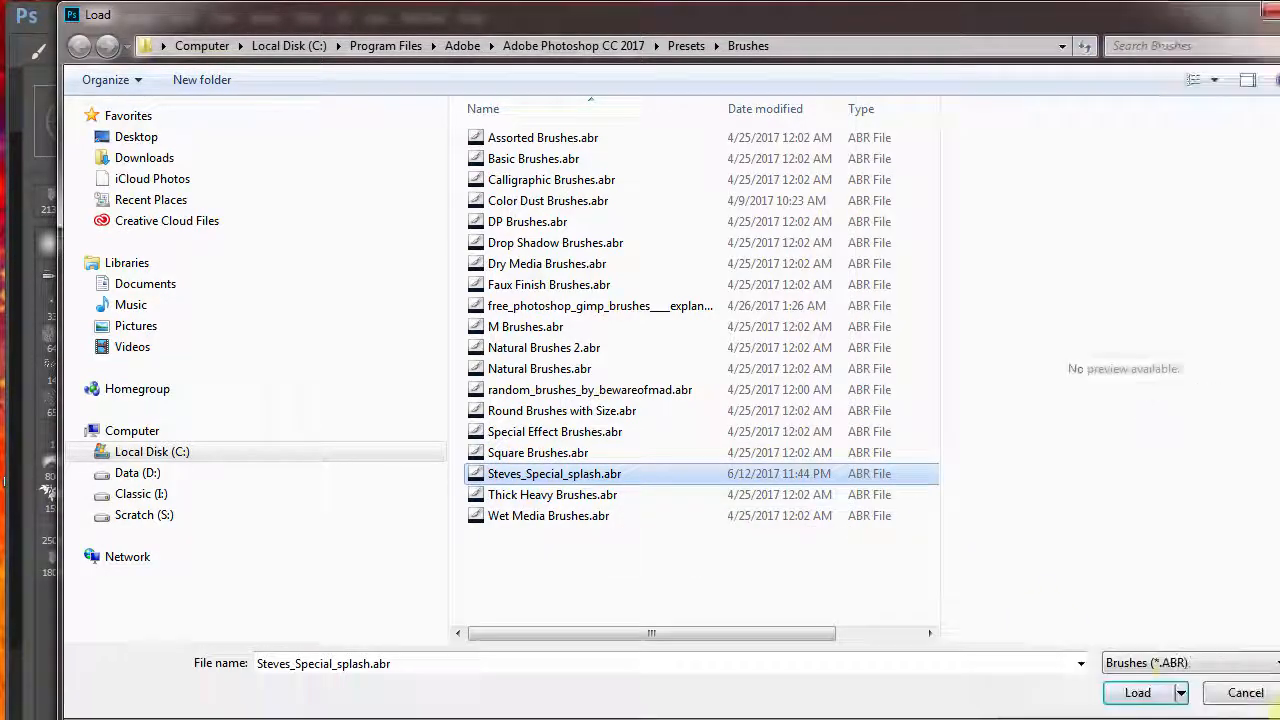
click(1105, 681)
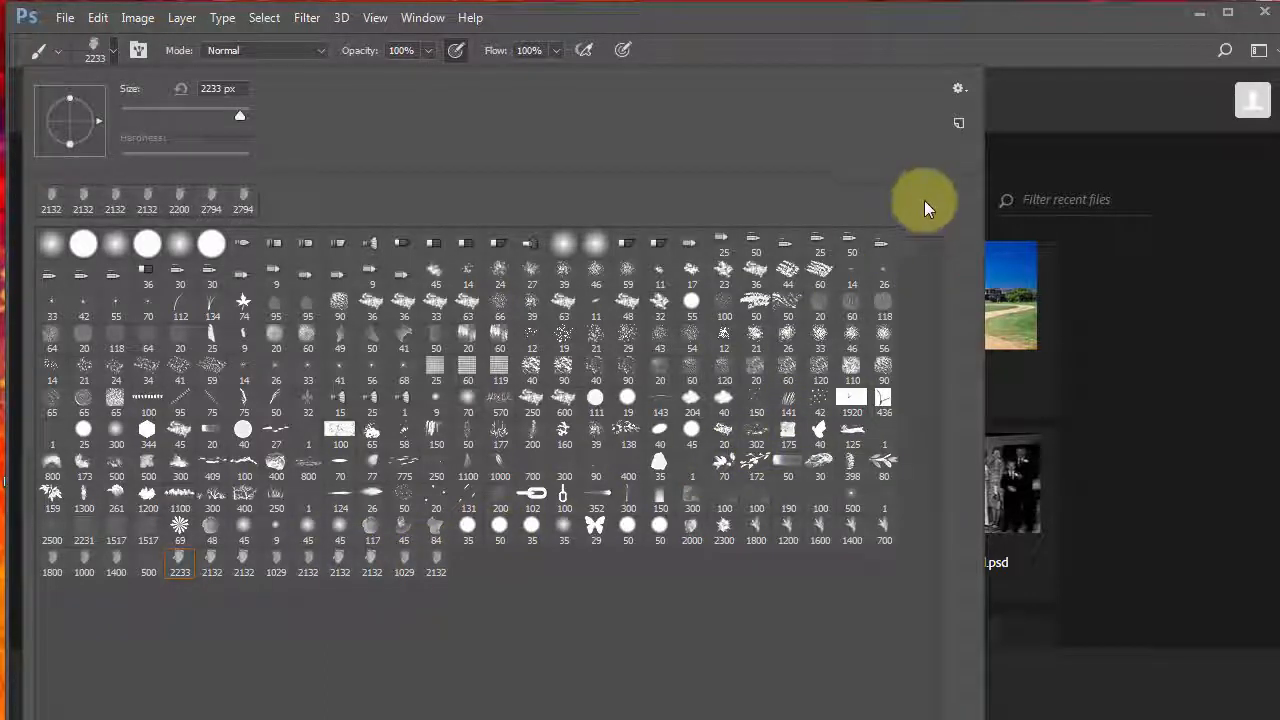
Step: Examine the brush preset picker's menu and its list of brush sets
click(958, 84)
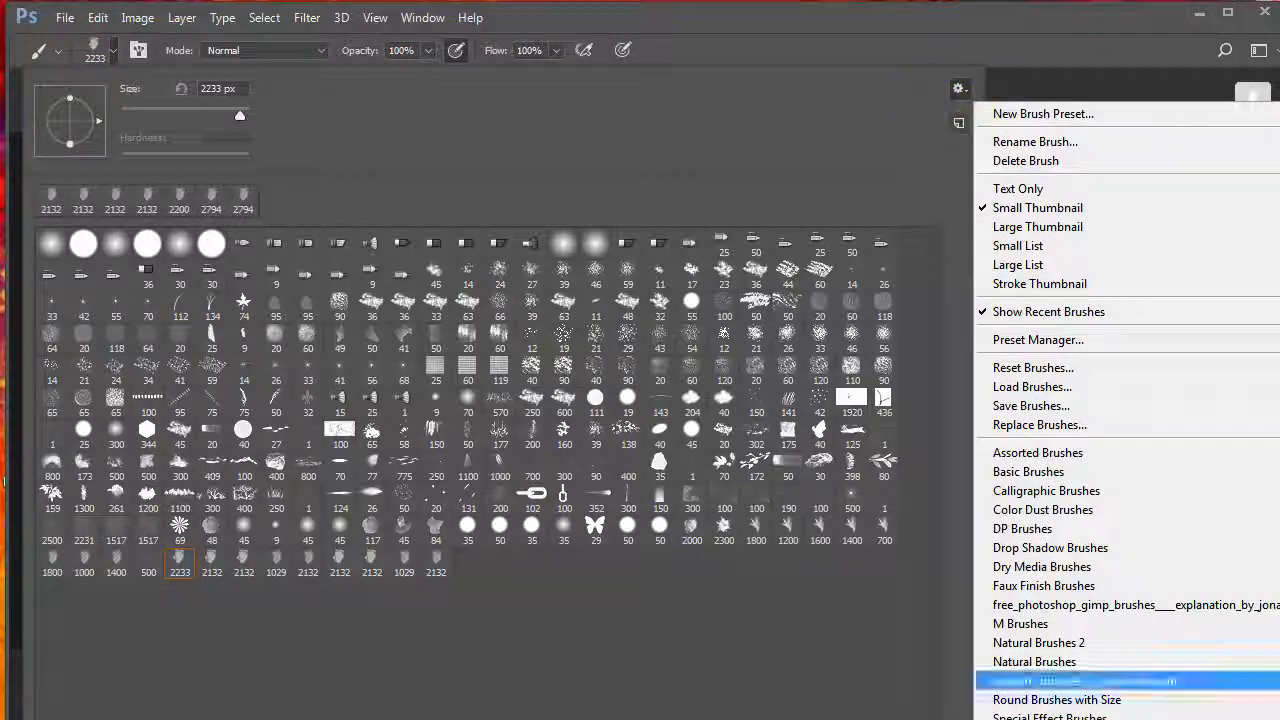
key(Escape)
key(Escape)
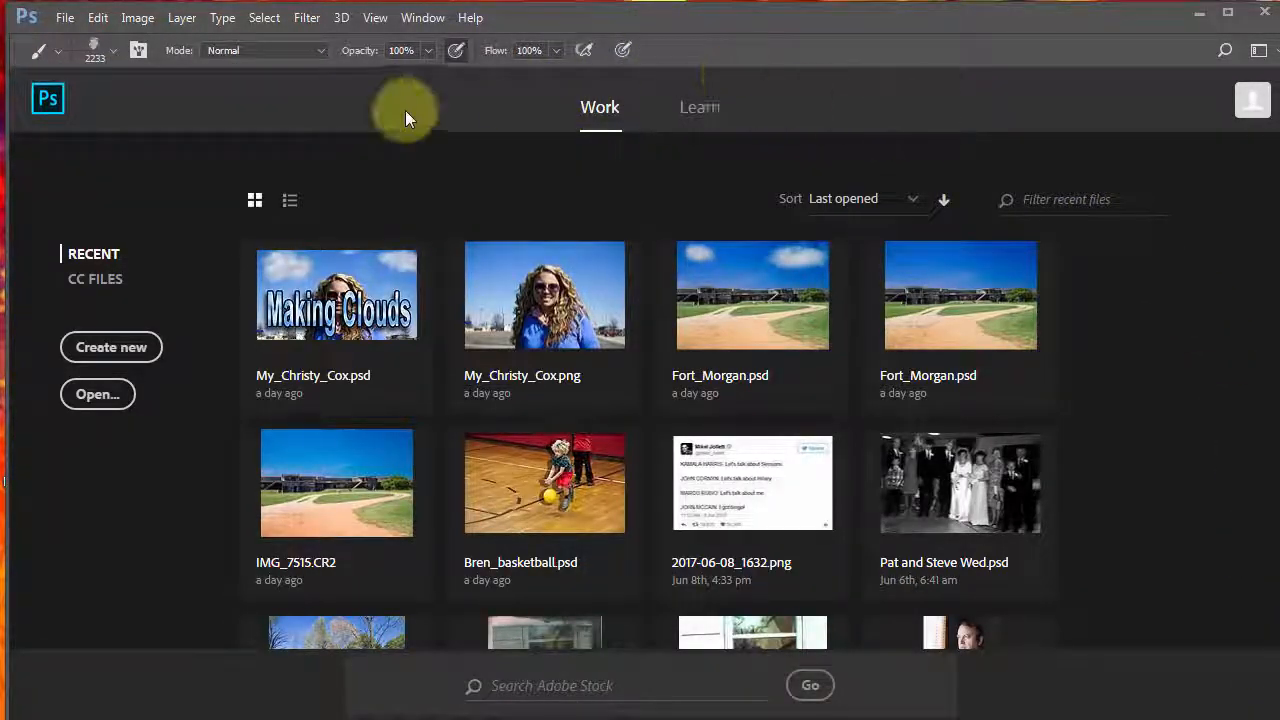
click(96, 47)
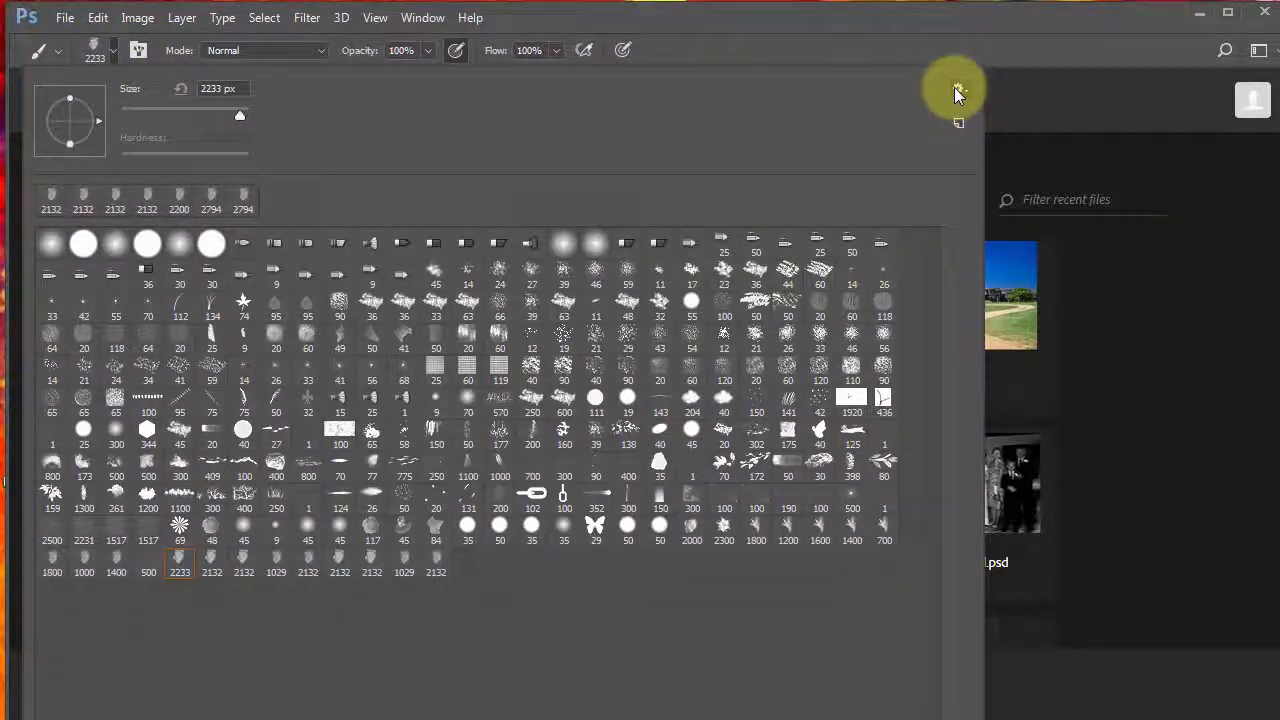
click(957, 89)
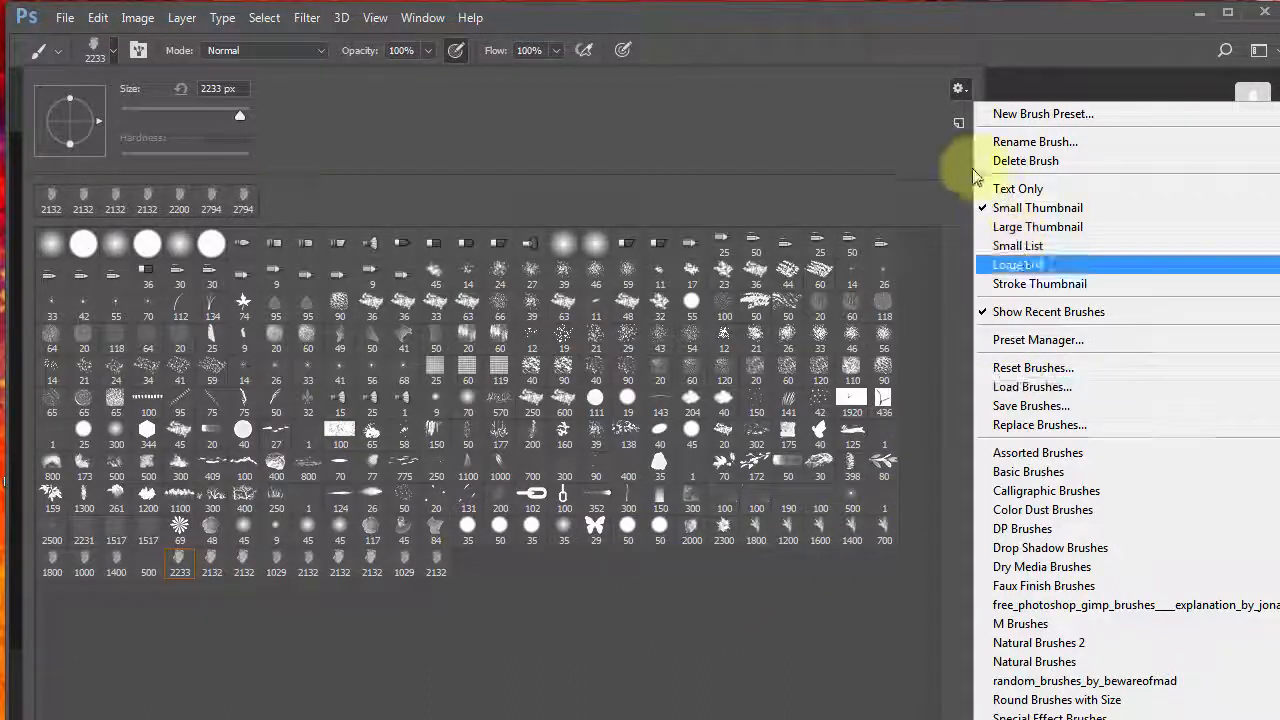
click(960, 89)
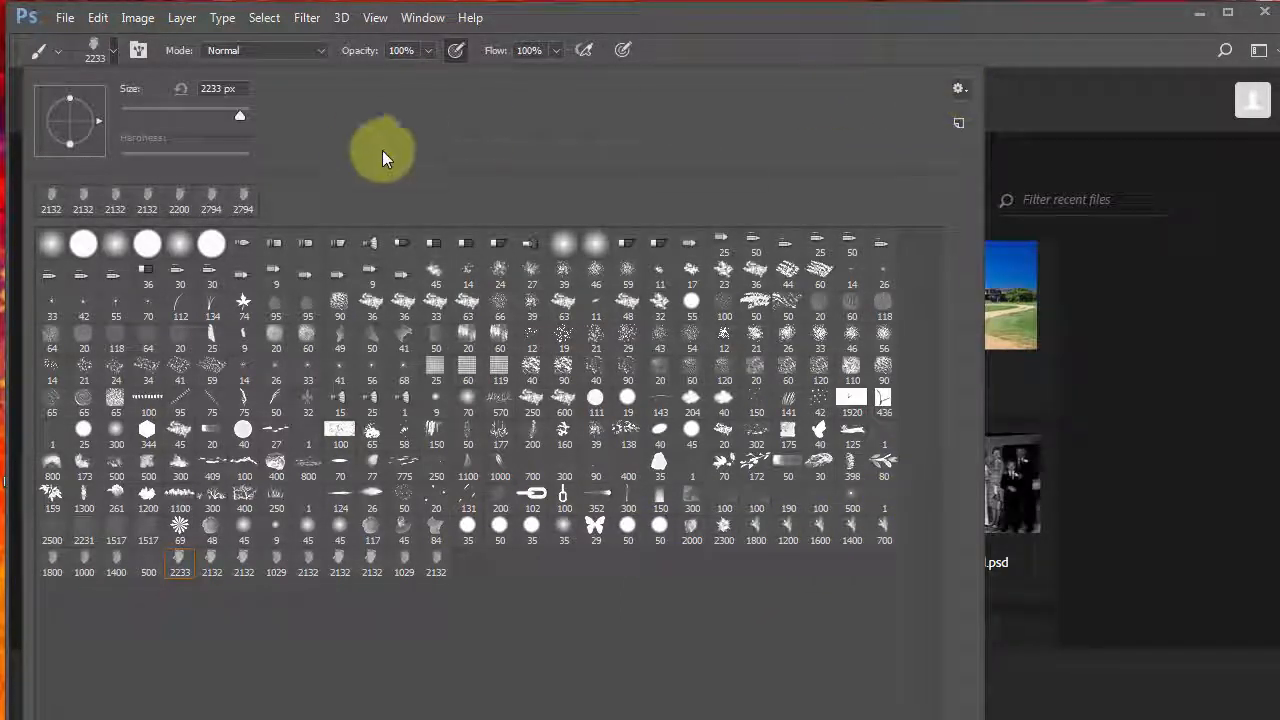
click(958, 89)
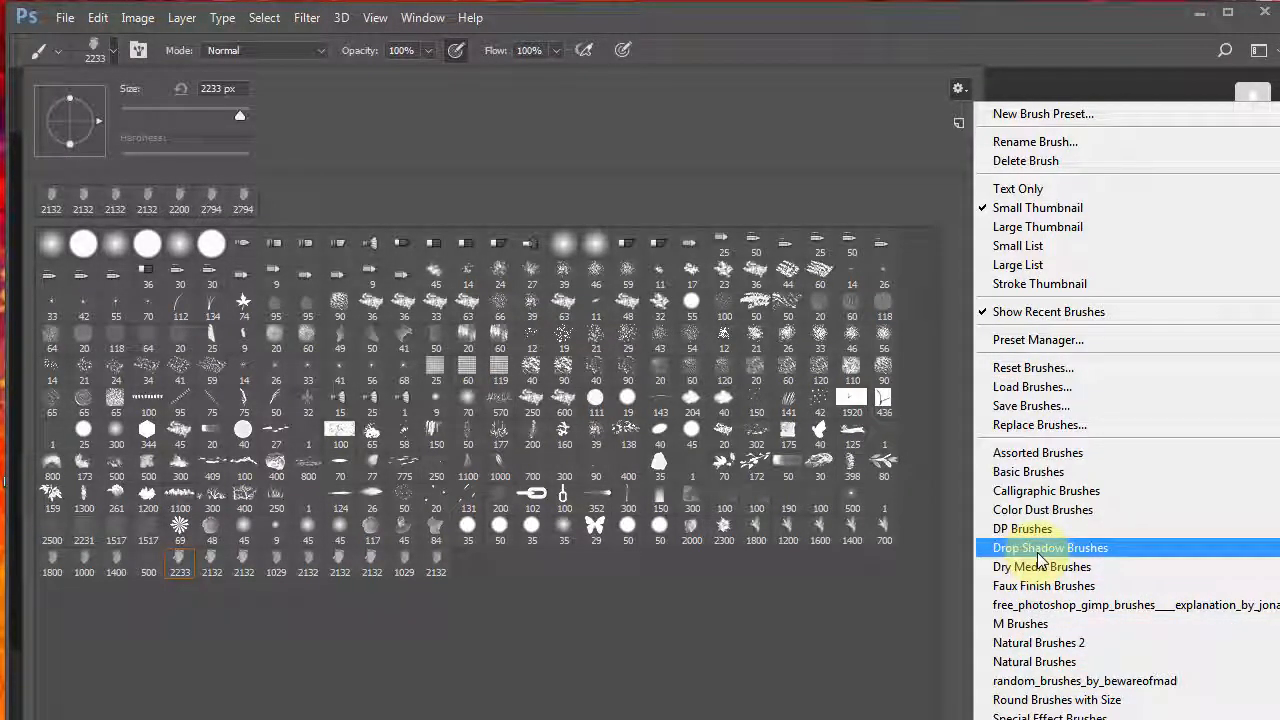
click(928, 21)
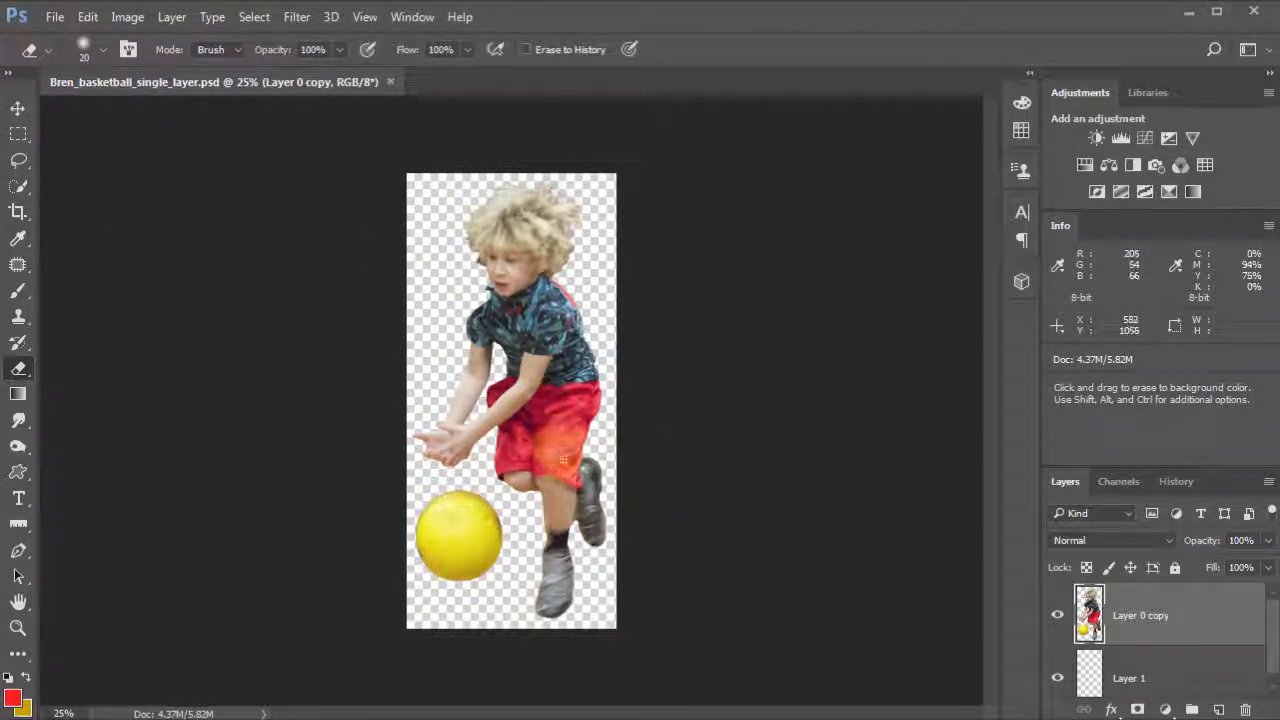
Step: Create a new 10 x 8 inch document at 300 ppi with a black background
key(v)
drag(532, 451, 529, 414)
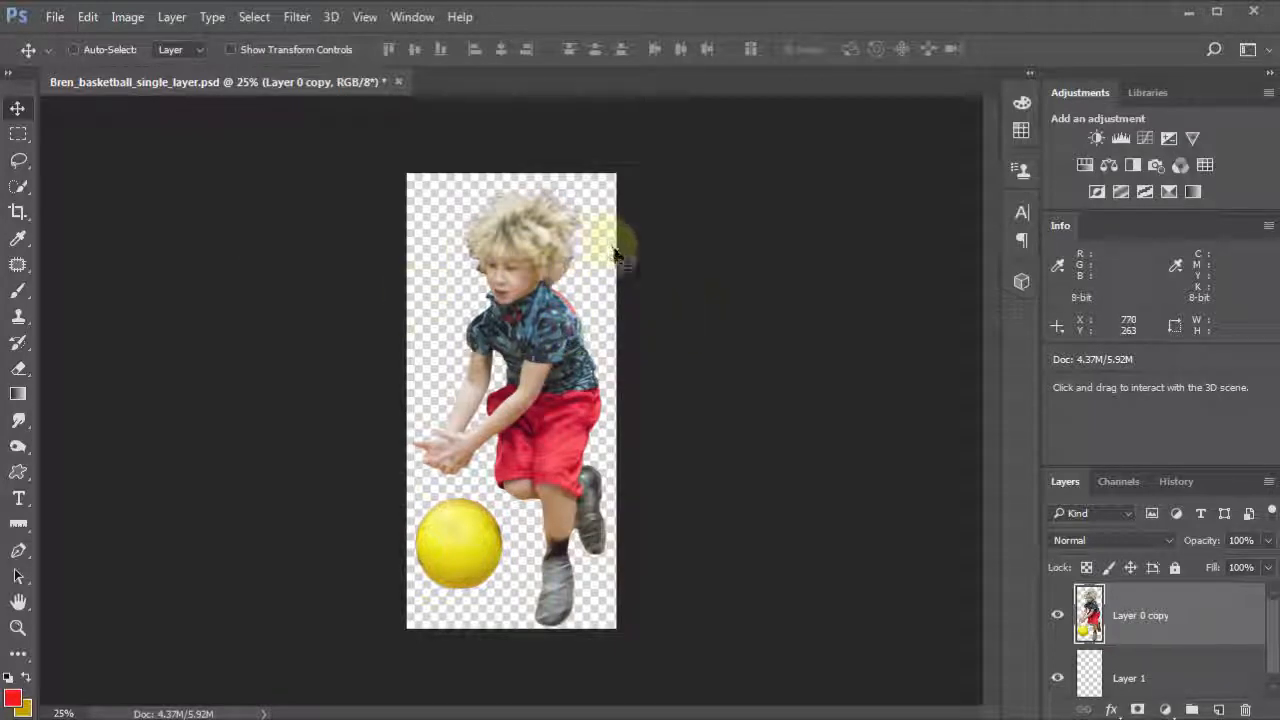
click(56, 18)
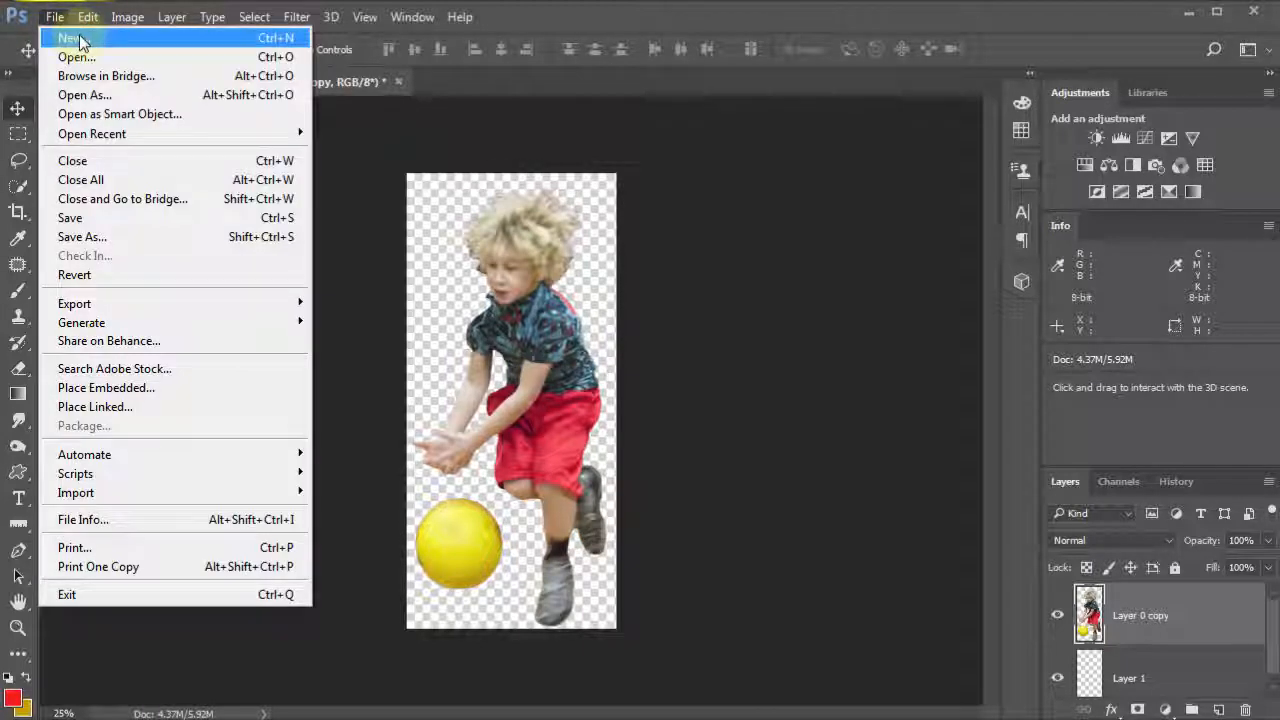
click(73, 40)
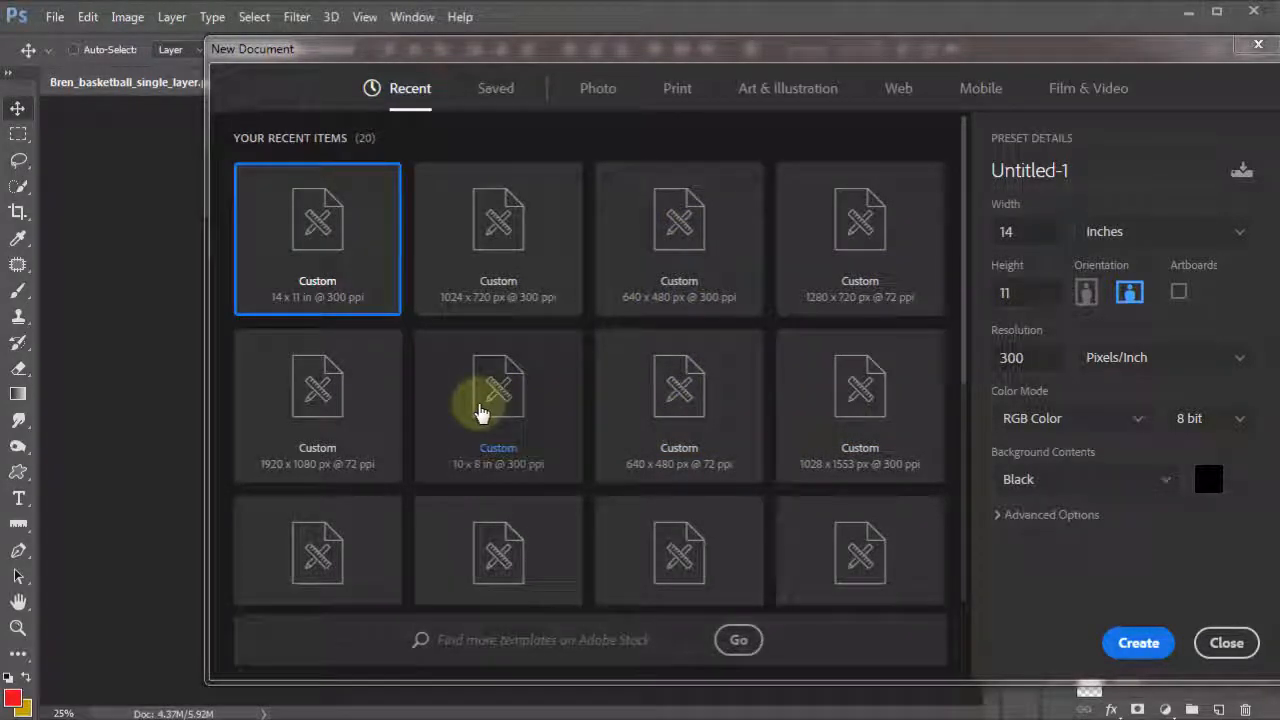
click(520, 426)
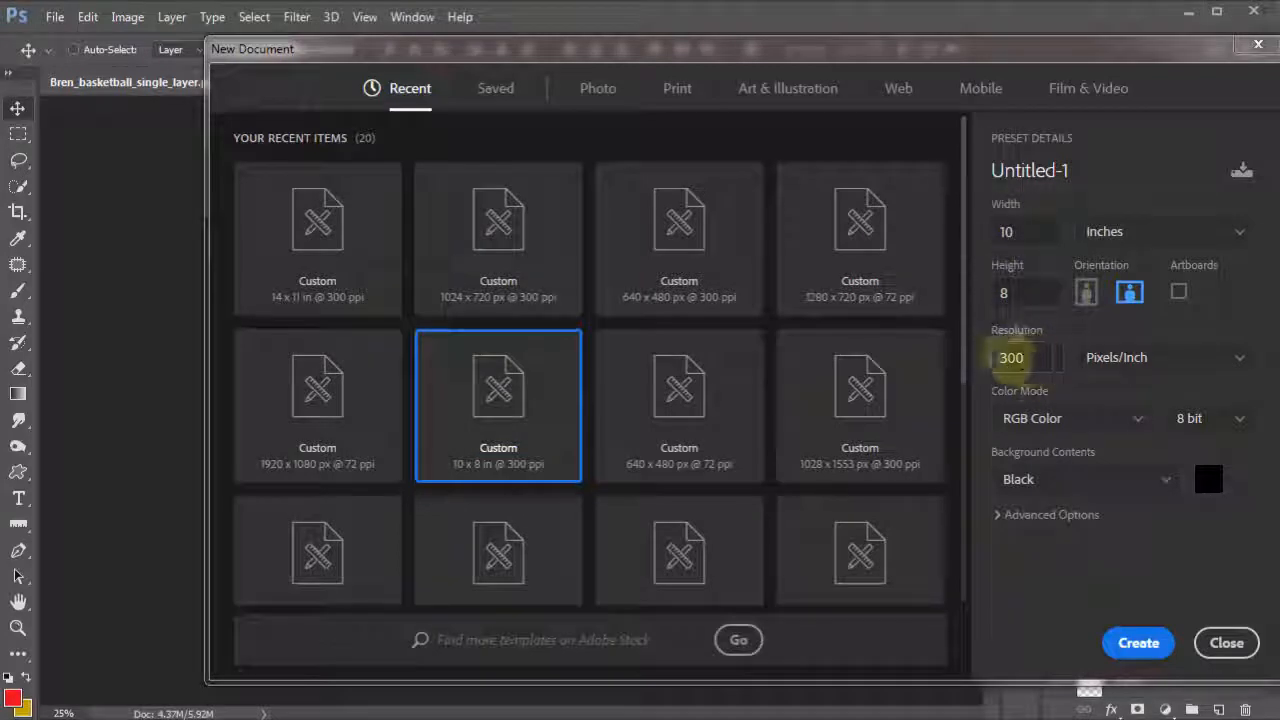
click(1140, 643)
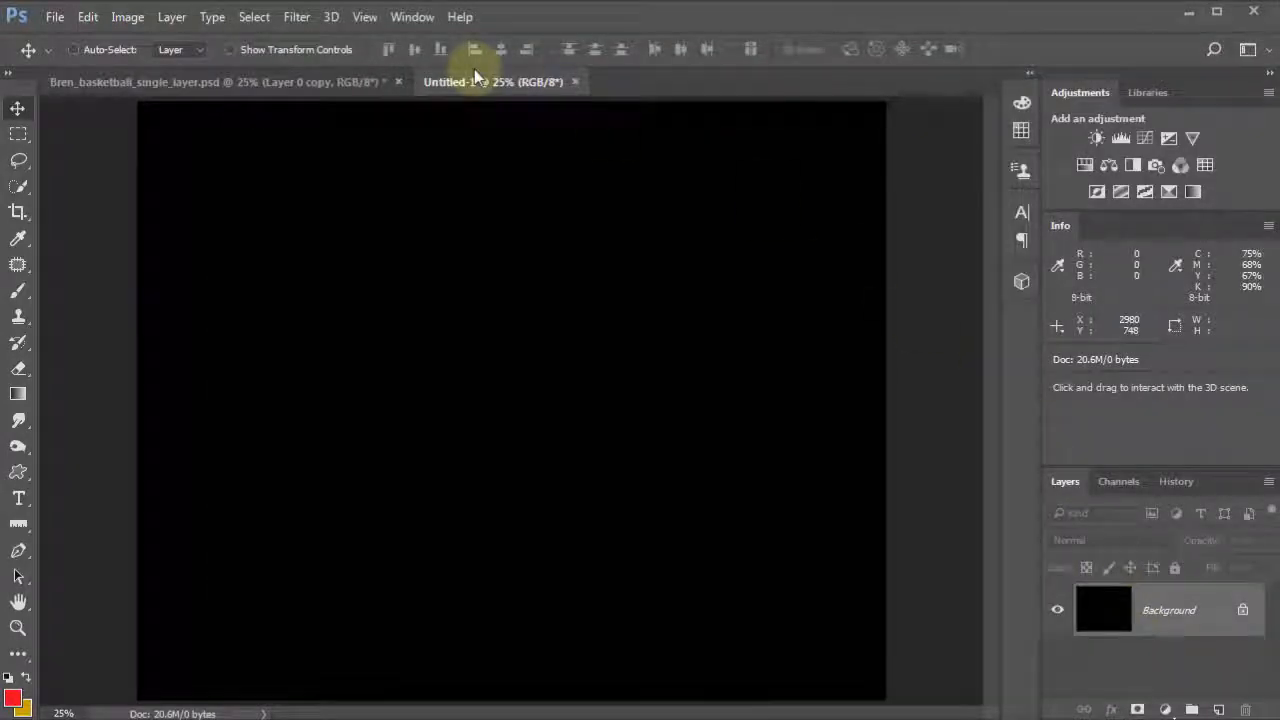
Step: Drag the boy layer from Bren_basketball_single_layer.psd into the new document and place it right of centre
click(225, 82)
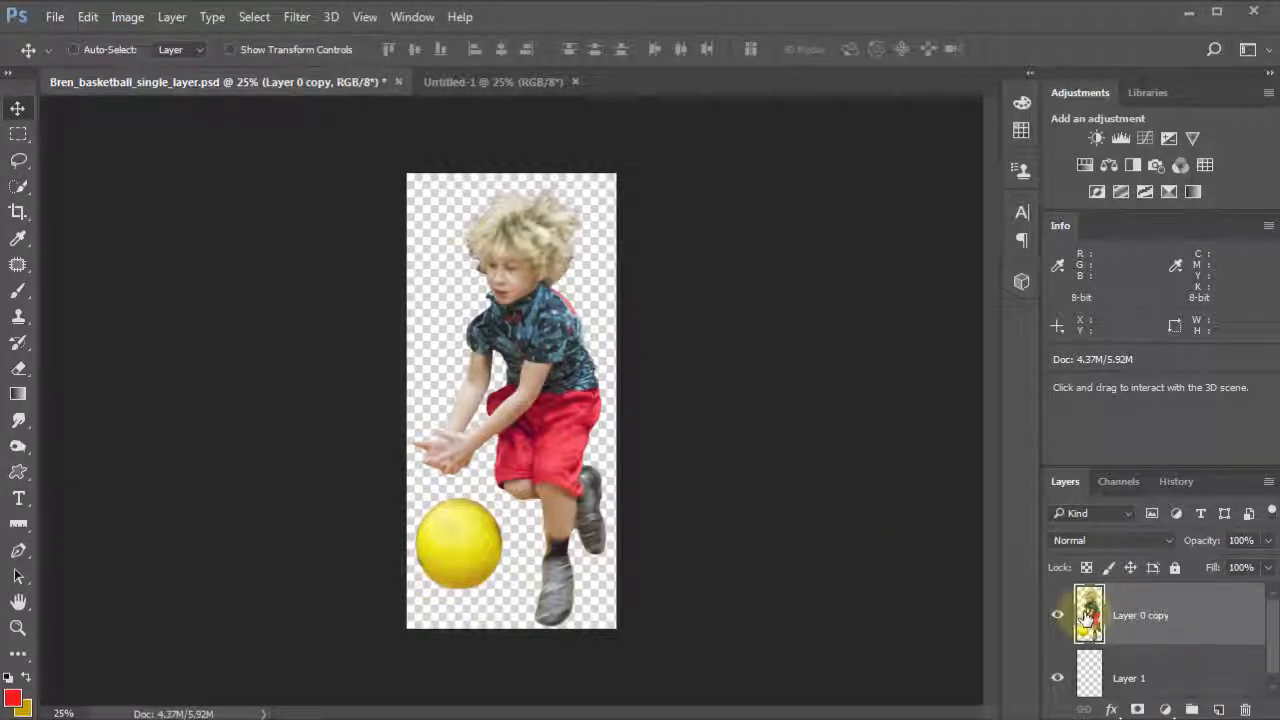
drag(1087, 620, 485, 345)
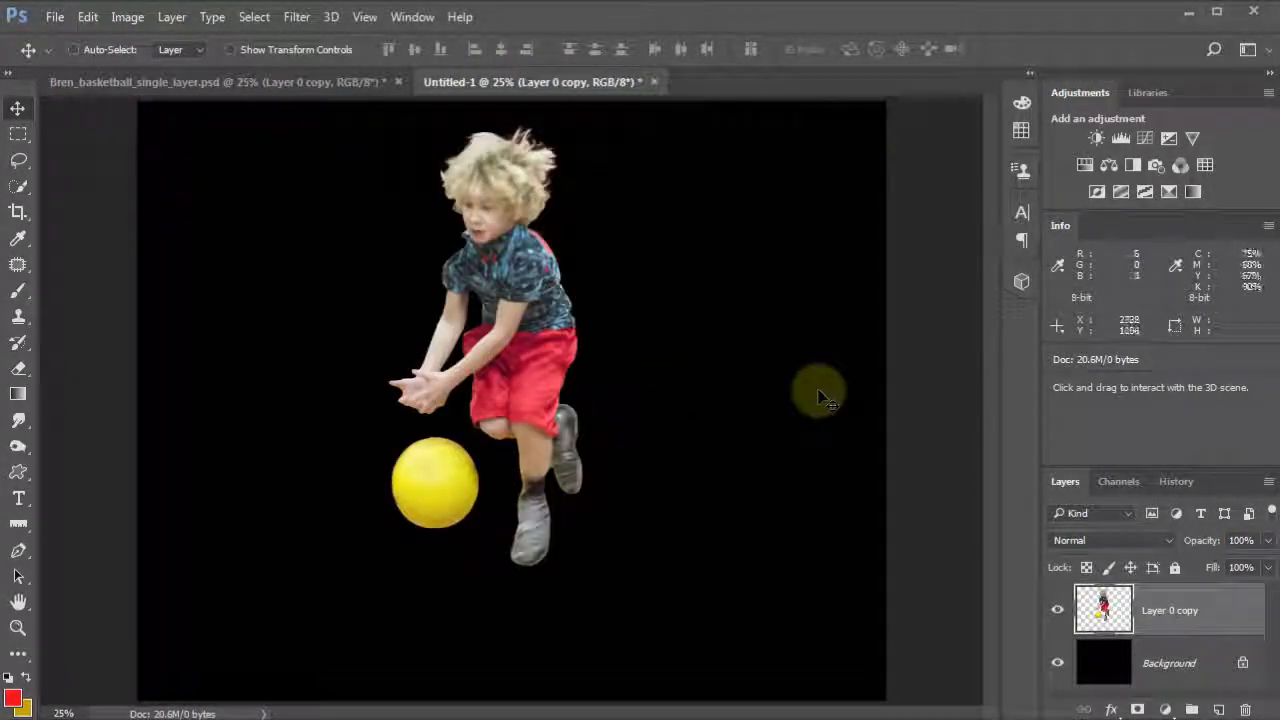
drag(600, 396, 736, 453)
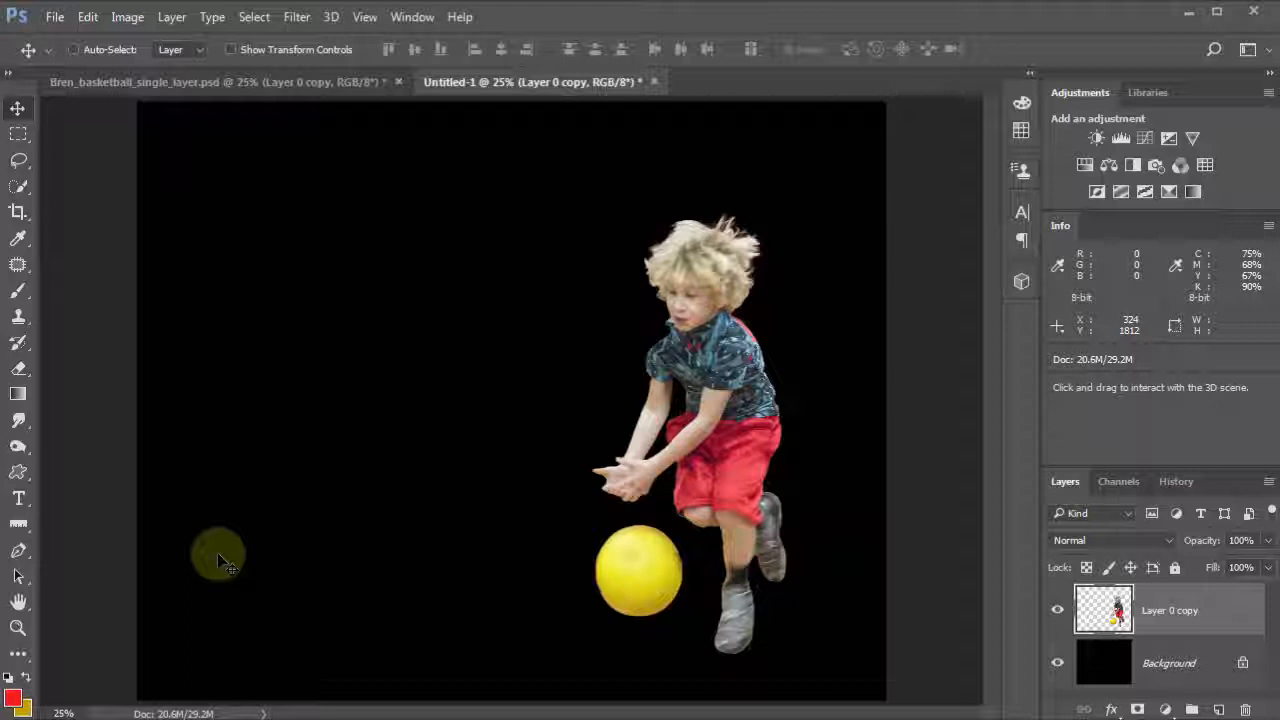
Step: Reset the default colours and fill the boy layer with the black foreground colour
key(d)
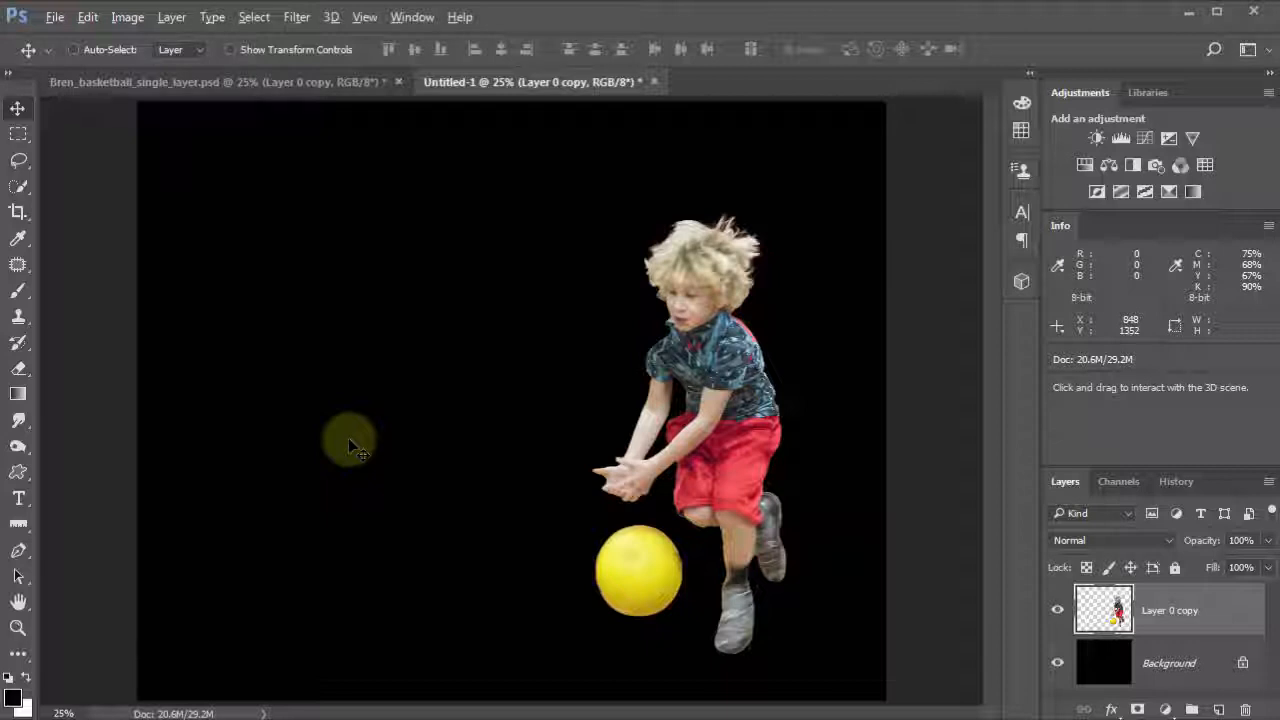
key(alt+BackSpace)
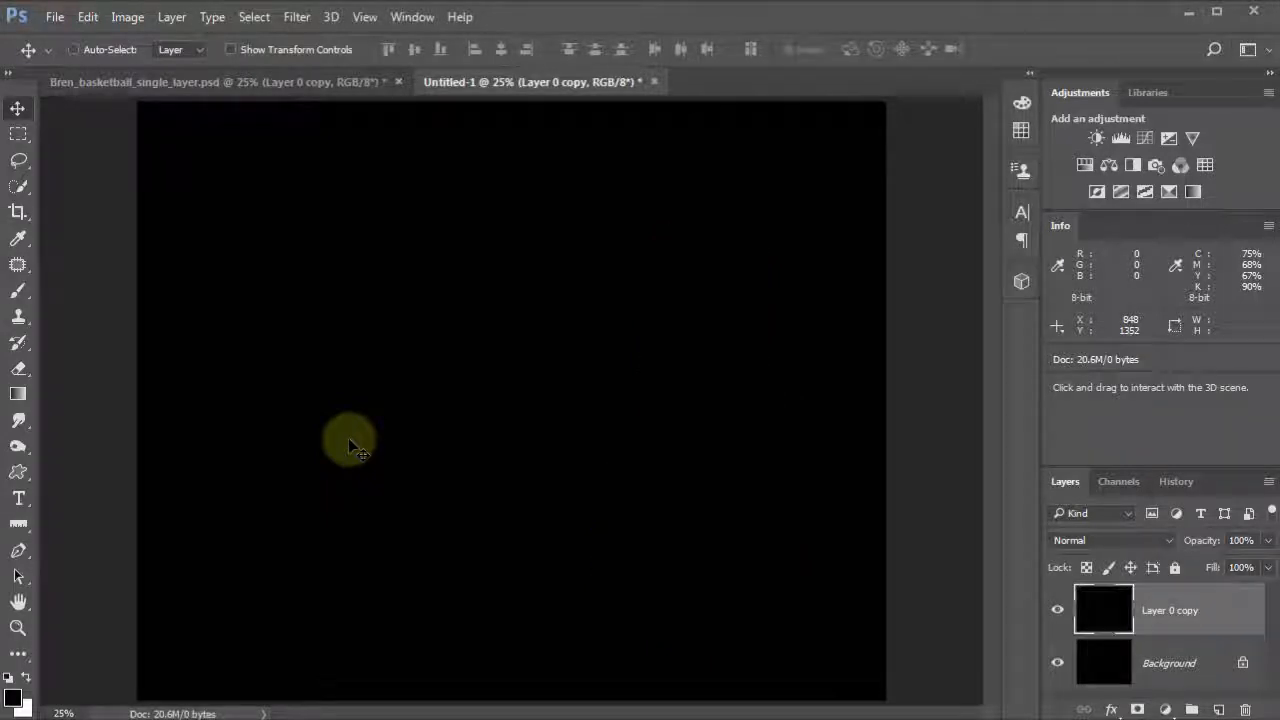
Step: Undo the fills on the boy layer to restore the original boy photo
key(ctrl)
key(ctrl)
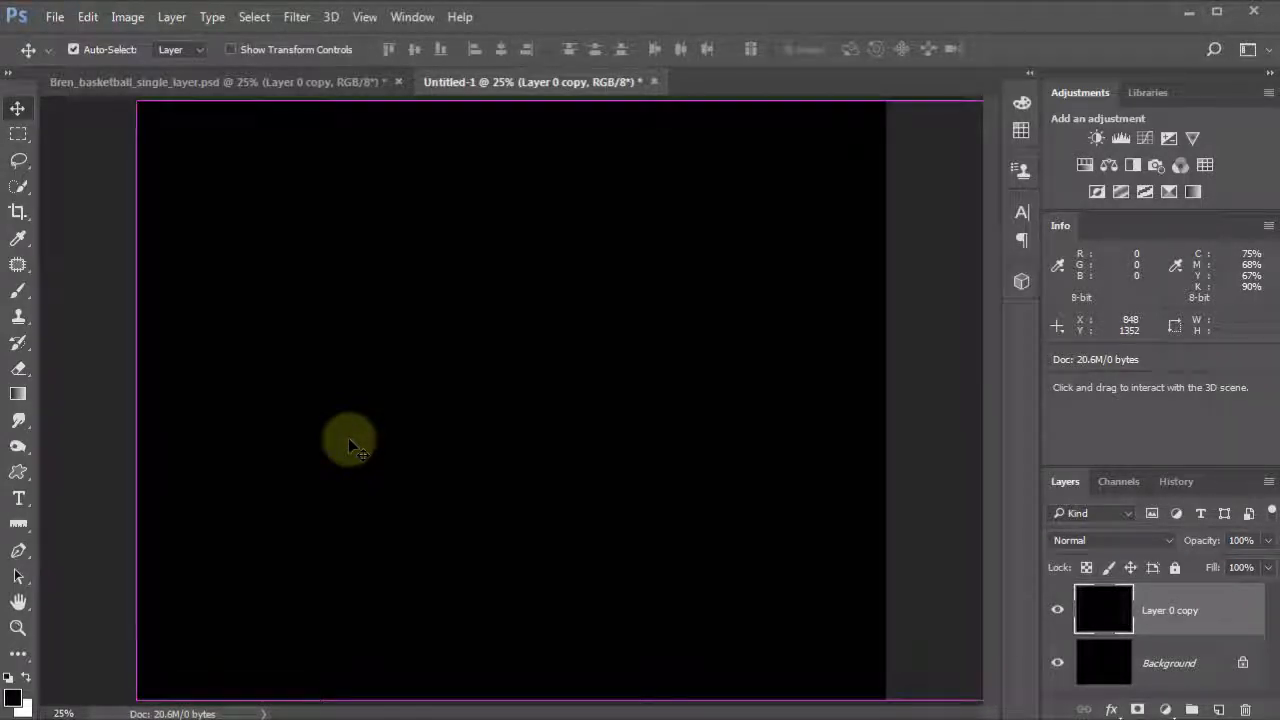
key(ctrl+i)
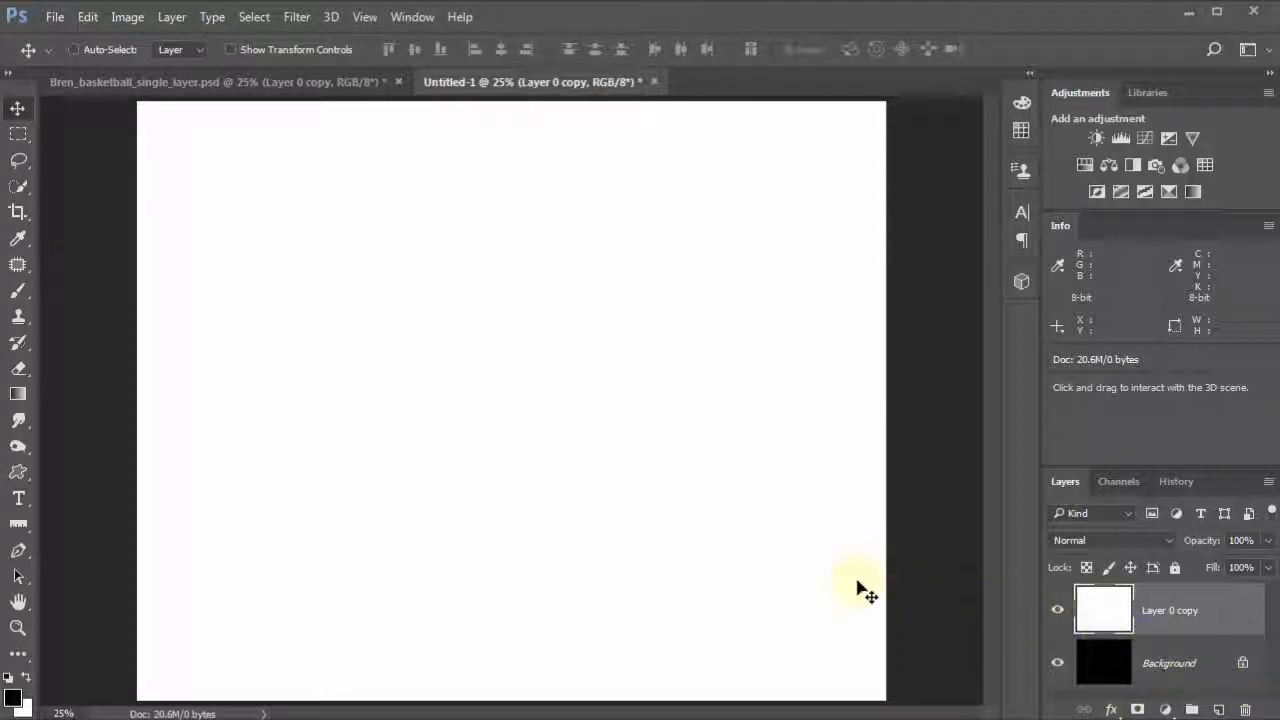
key(alt+BackSpace)
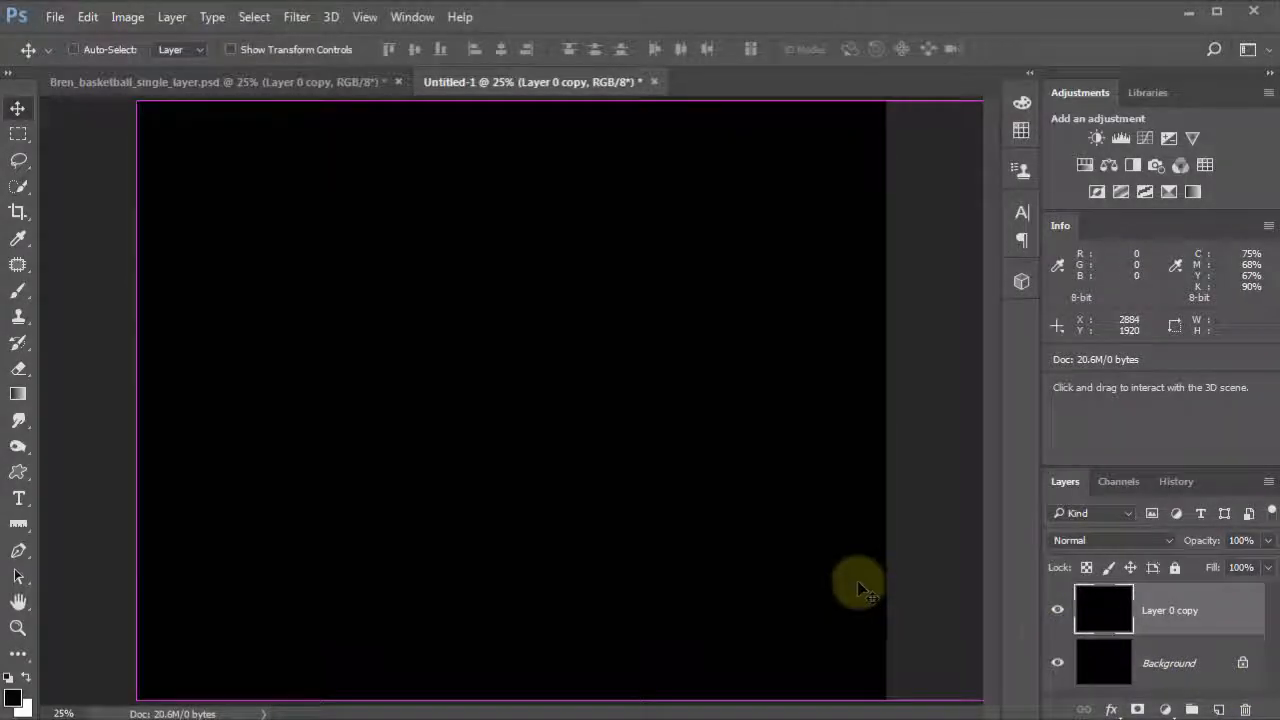
key(ctrl+alt+z)
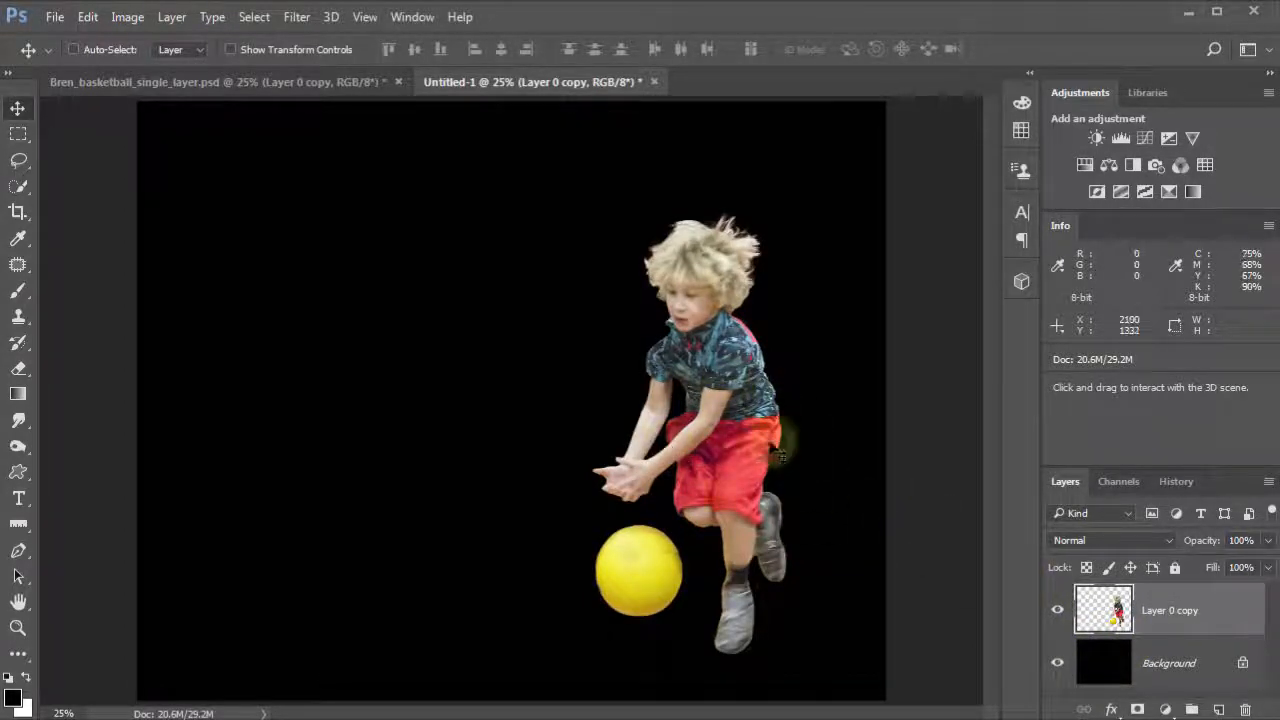
Step: Fill the Background layer with the white background colour
click(1097, 660)
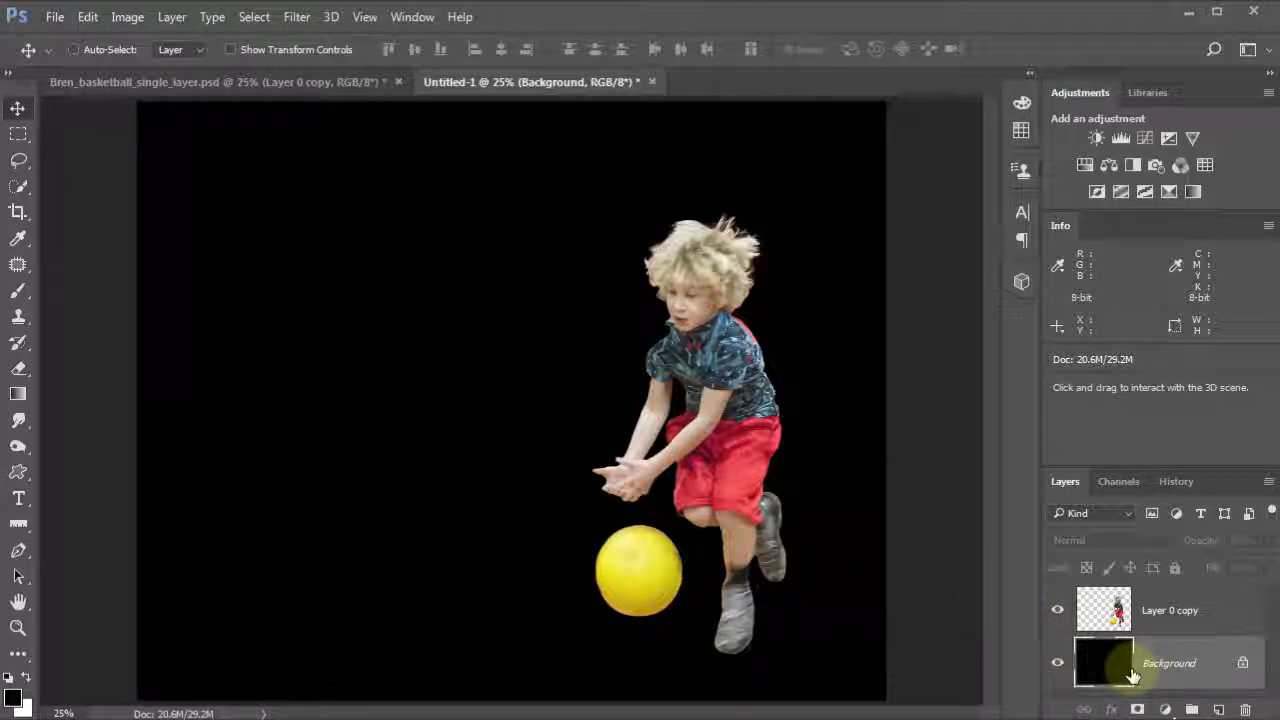
key(ctrl+BackSpace)
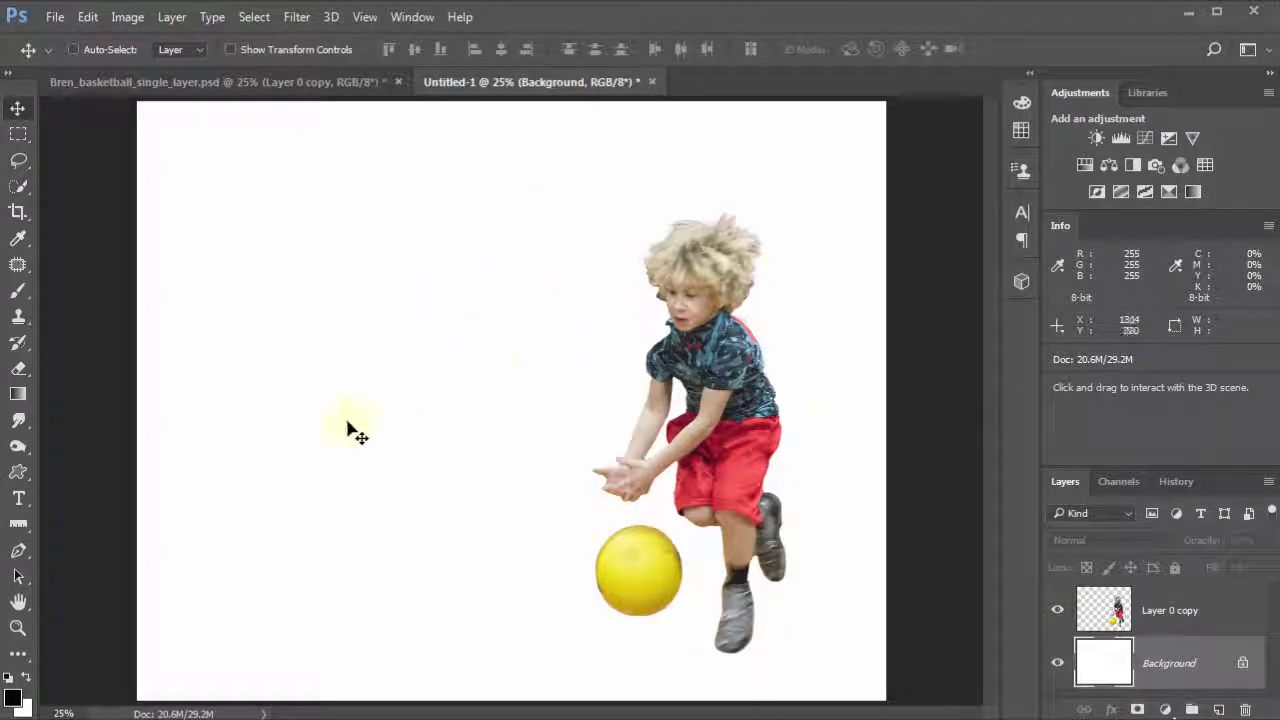
Step: Choose the Brush tool with the Steve's #1 Splash brush and adjust its size to about 2200 px
click(18, 290)
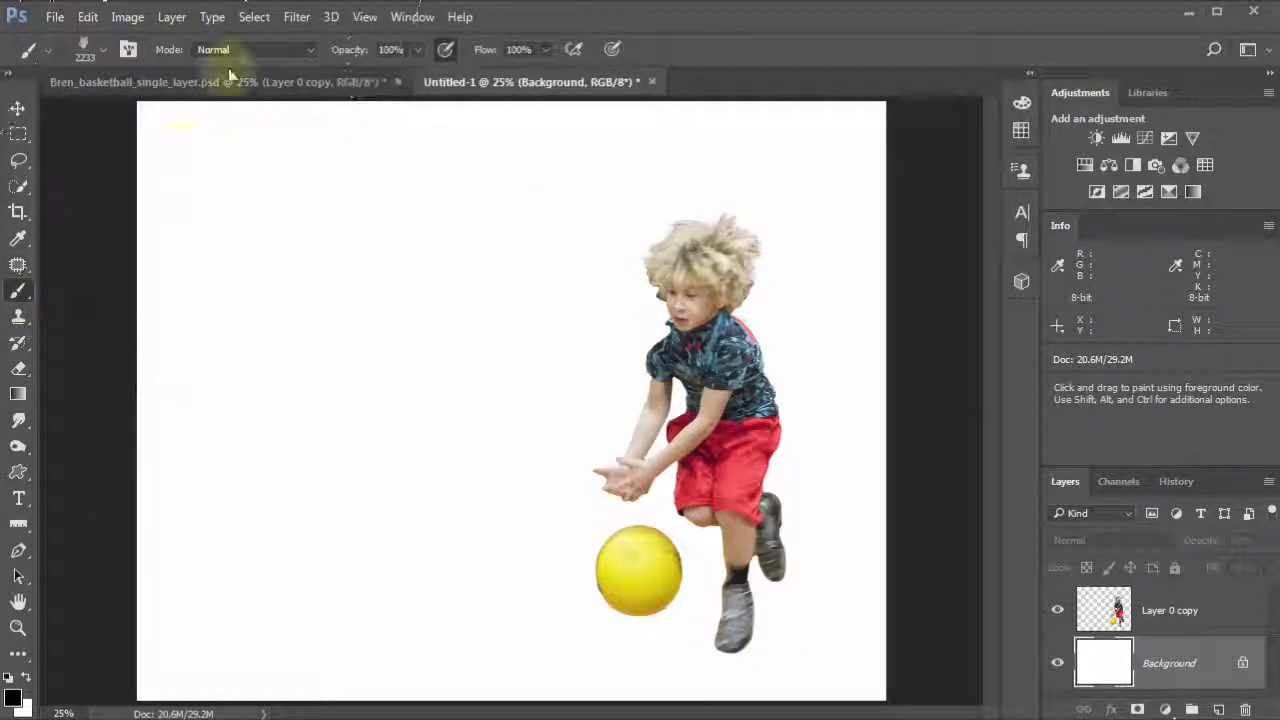
click(84, 48)
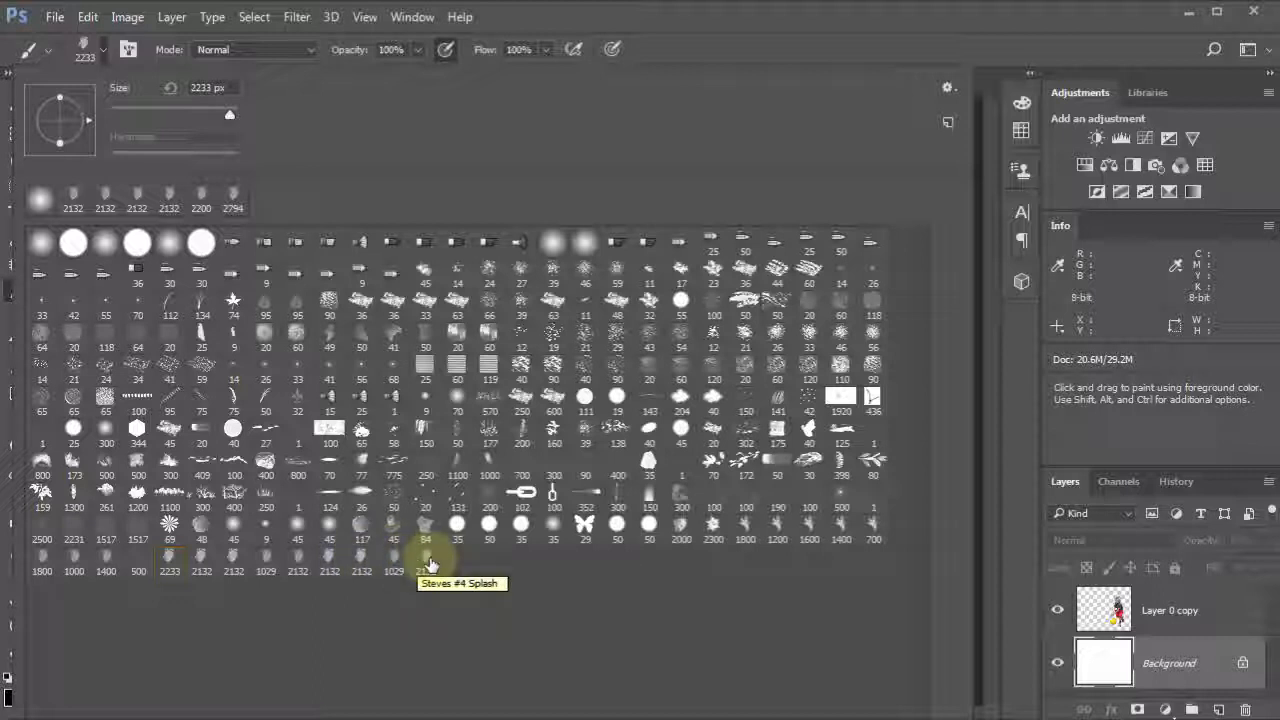
click(329, 560)
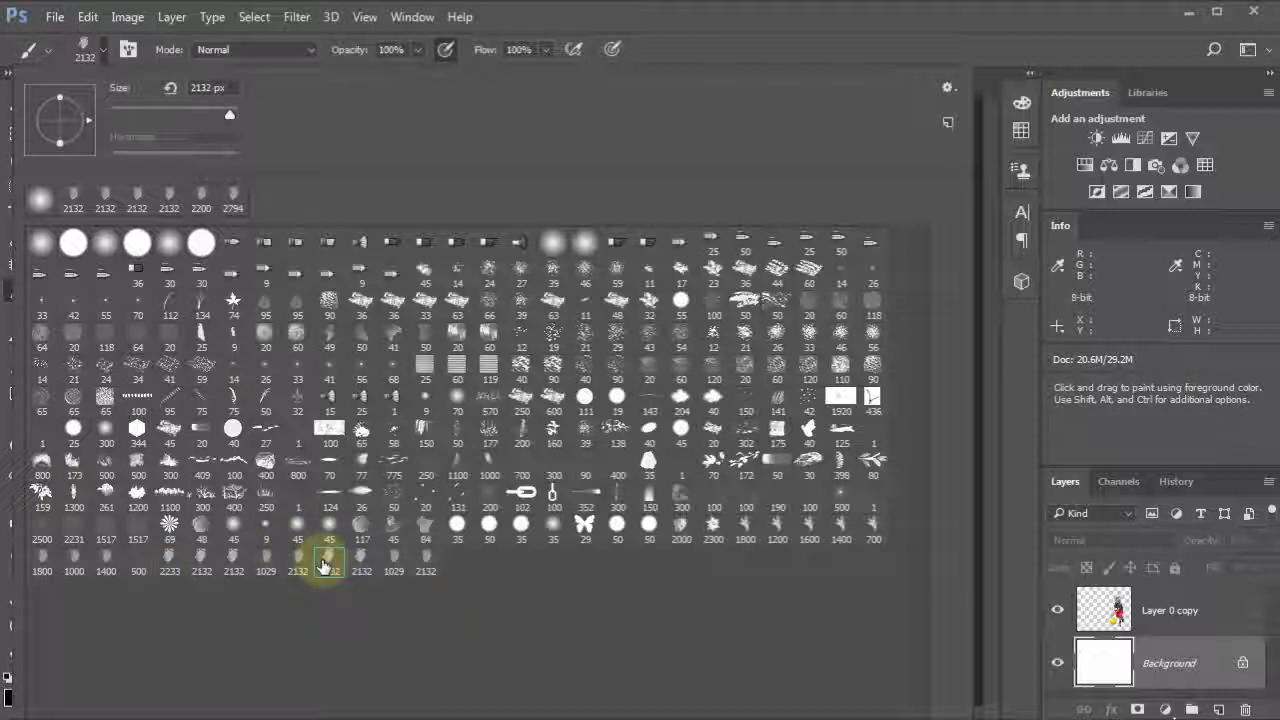
click(690, 30)
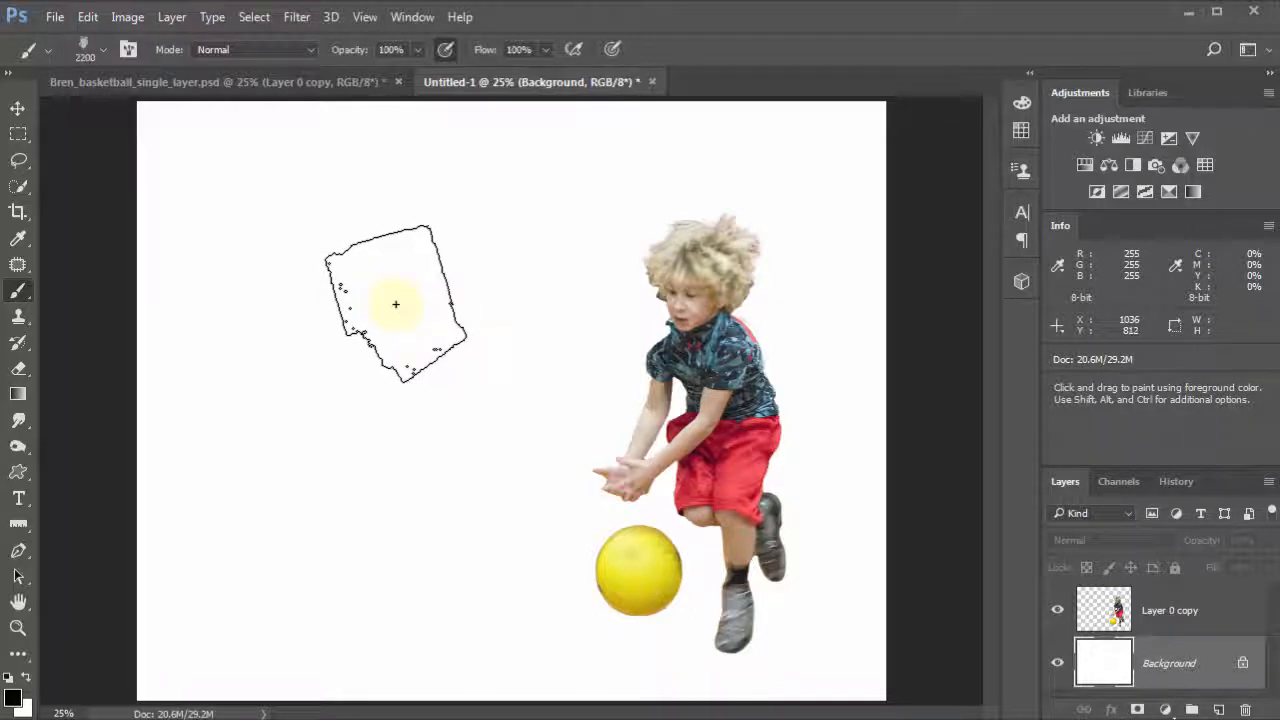
key(bracketright)
key(bracketleft)
key(bracketleft)
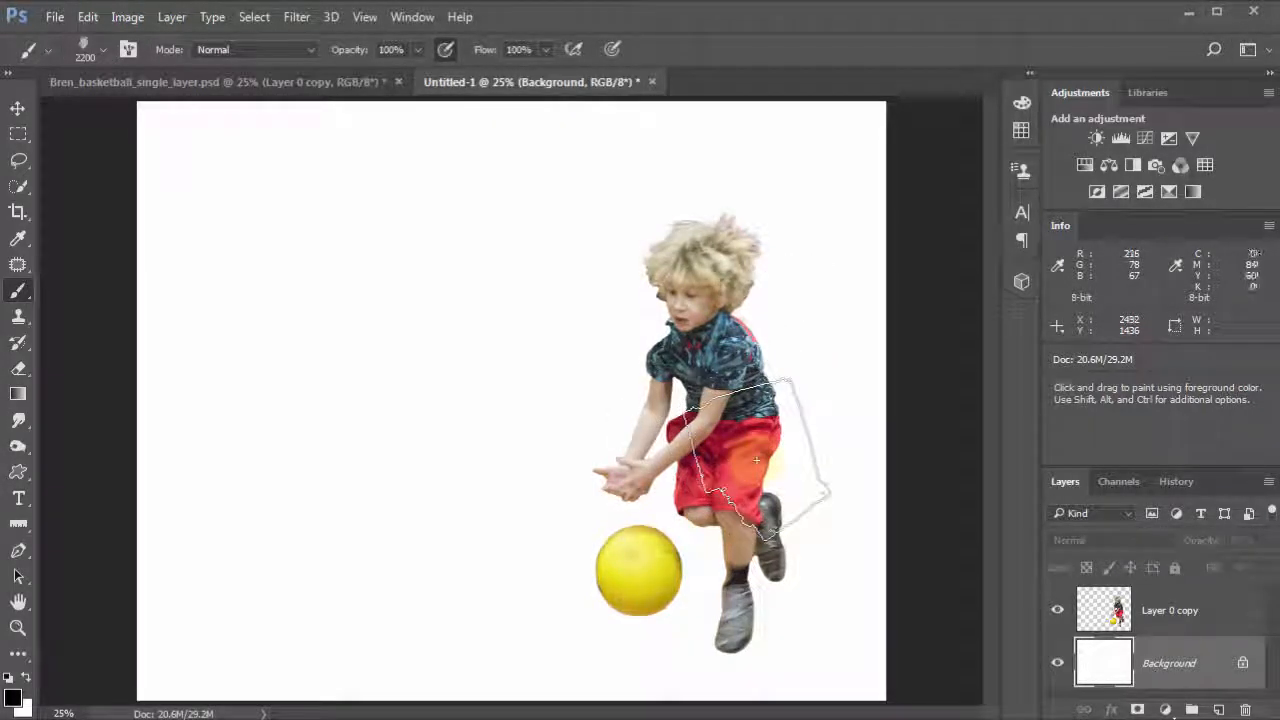
Step: Sample the red of the boy's shorts as foreground colour and create a new layer above the background
key(i)
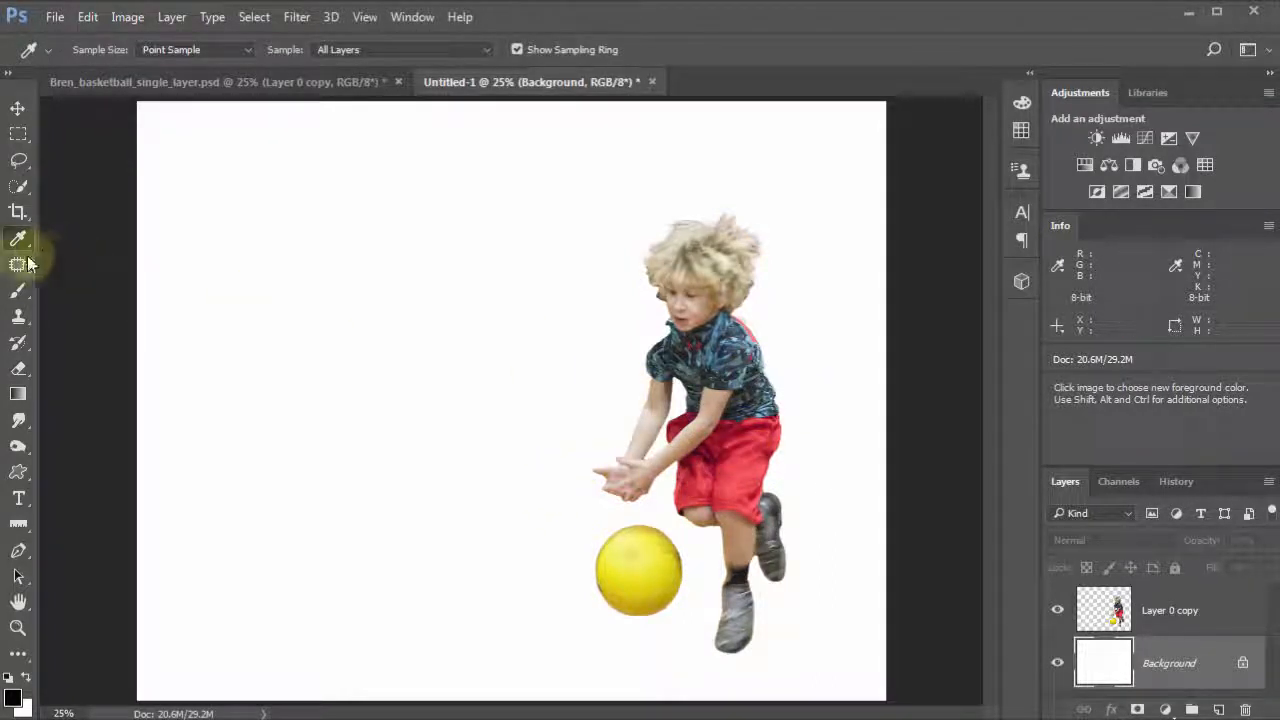
click(732, 449)
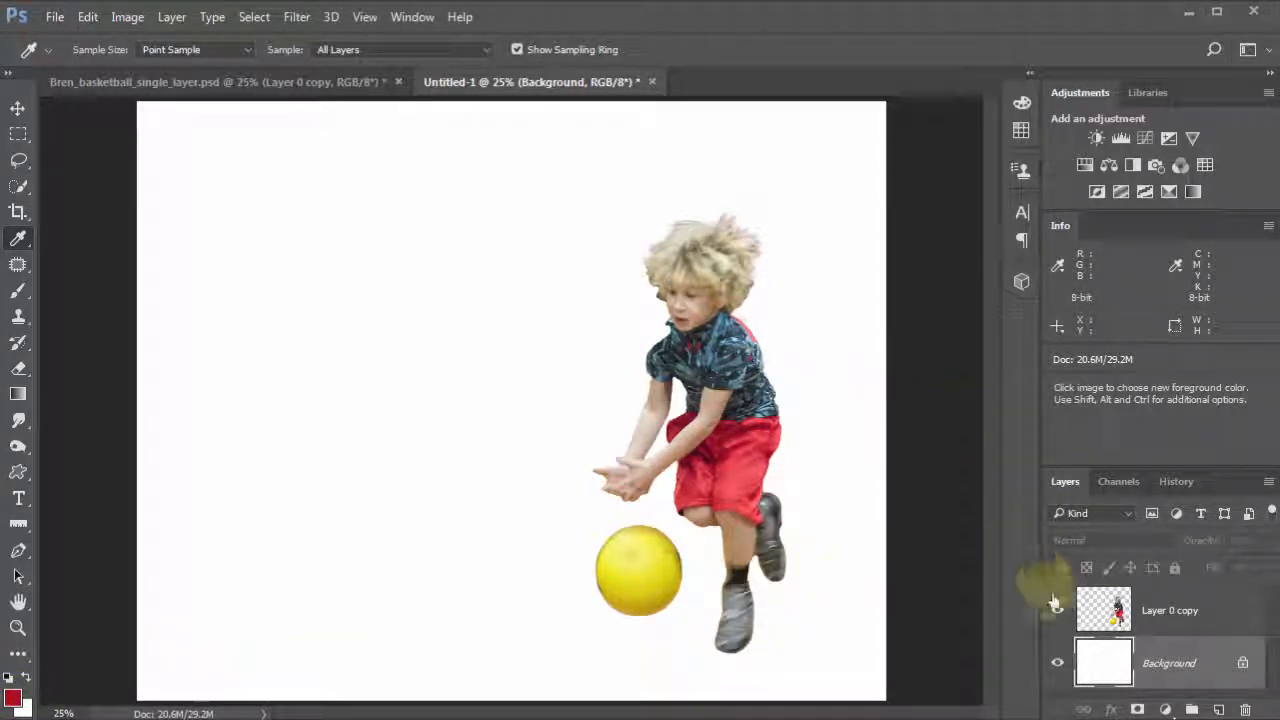
click(1214, 706)
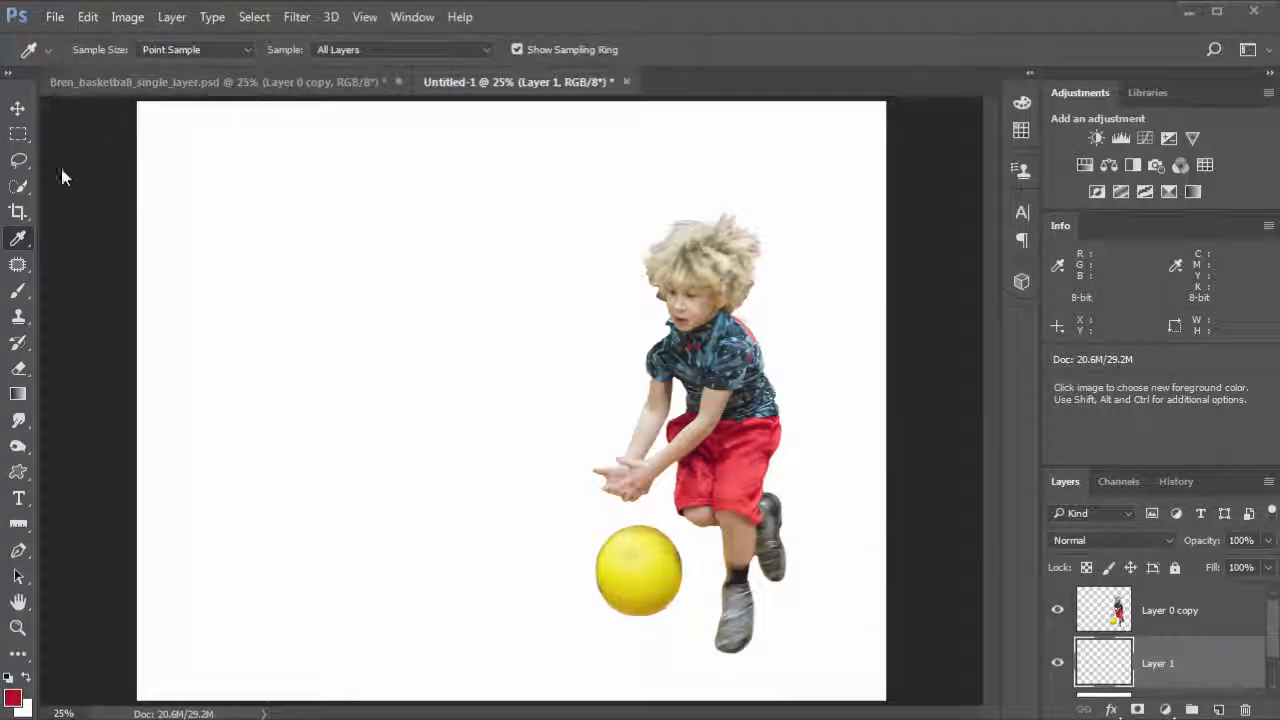
Step: Stamp red splashes all around the boy and ball on the new layer
click(17, 291)
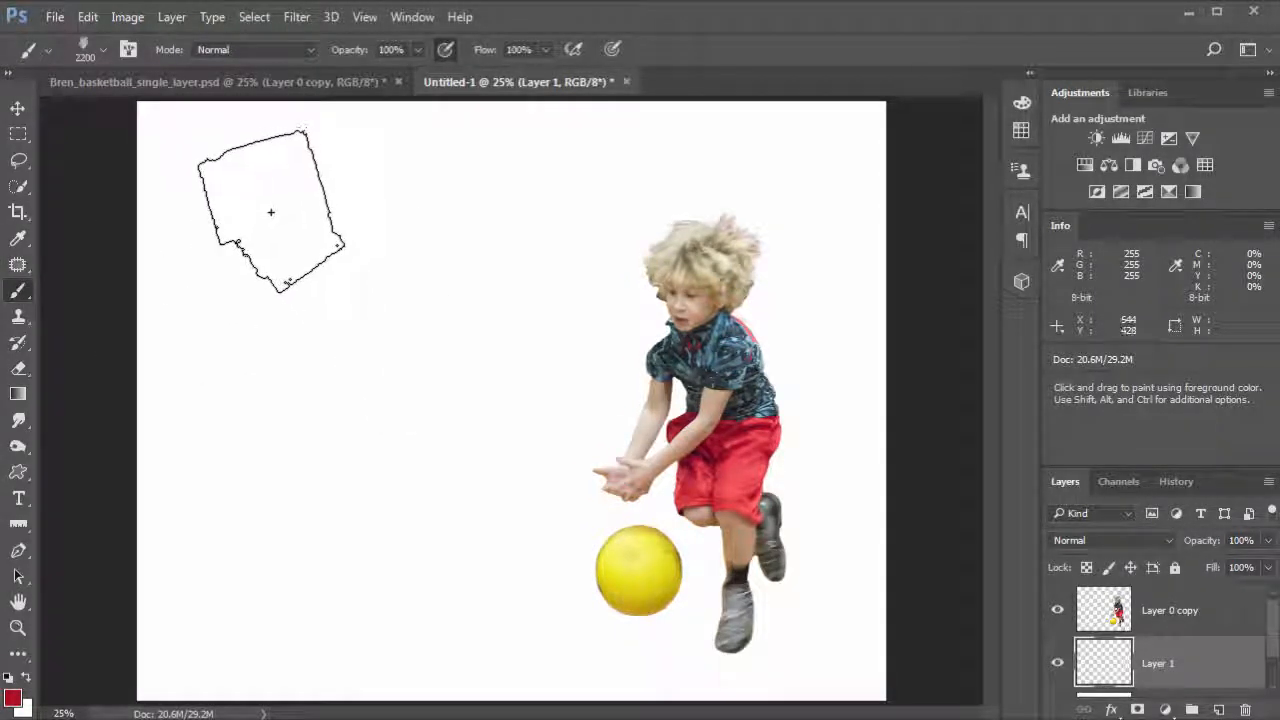
click(302, 284)
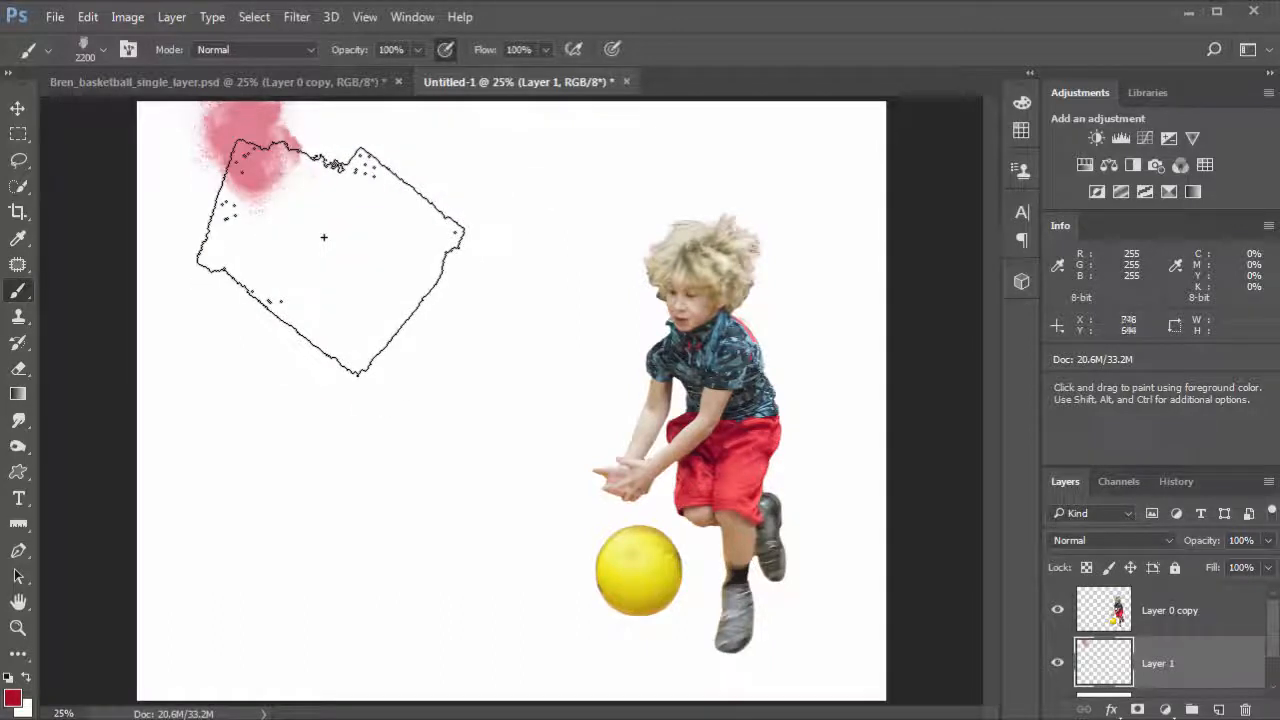
click(401, 190)
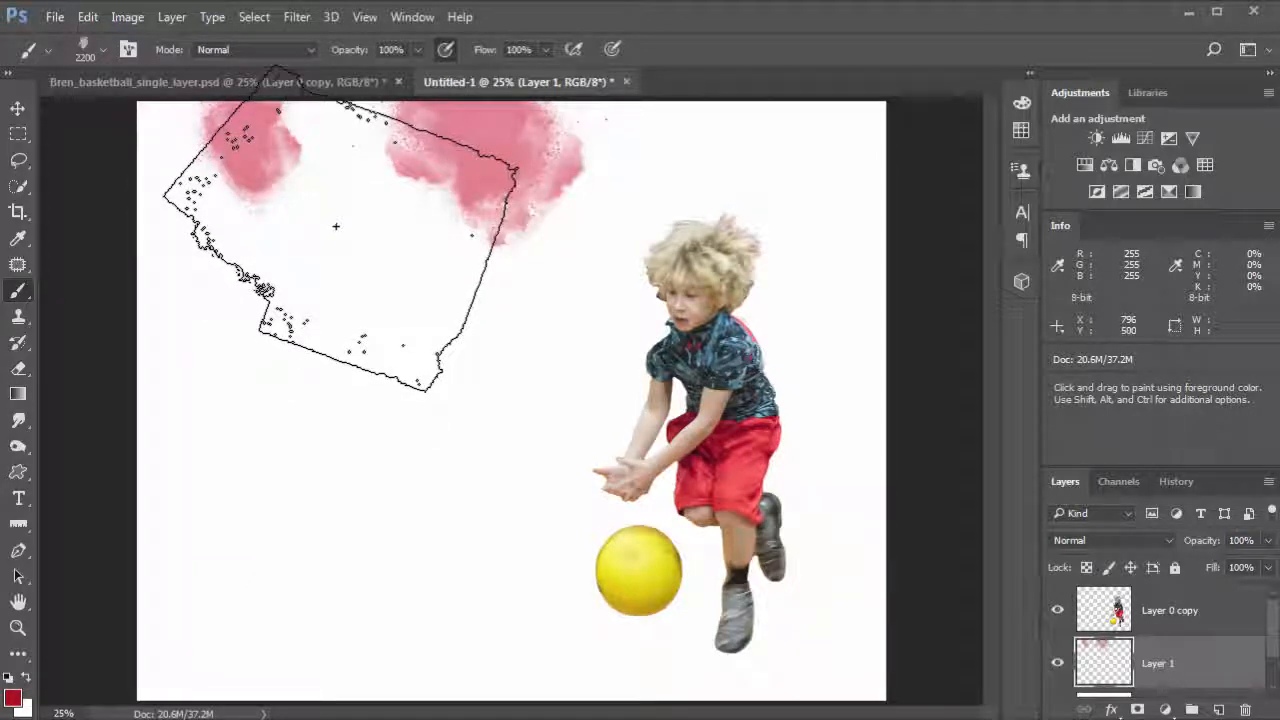
click(336, 226)
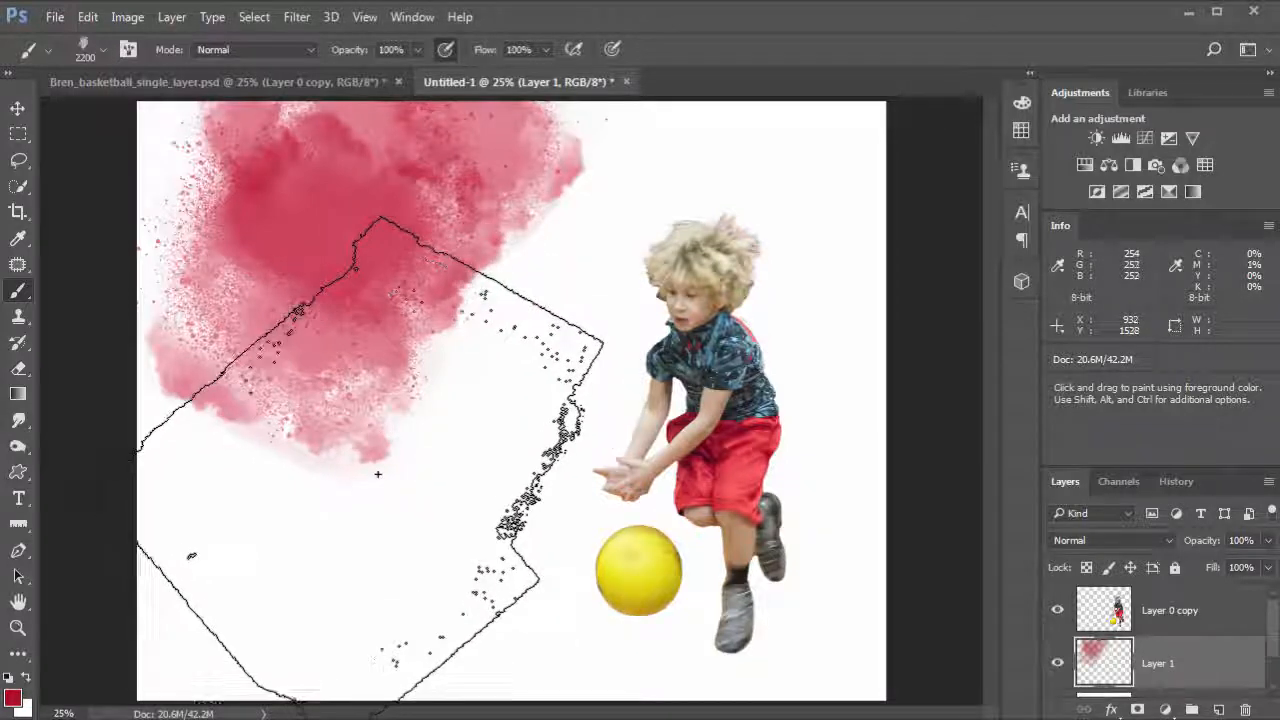
click(260, 620)
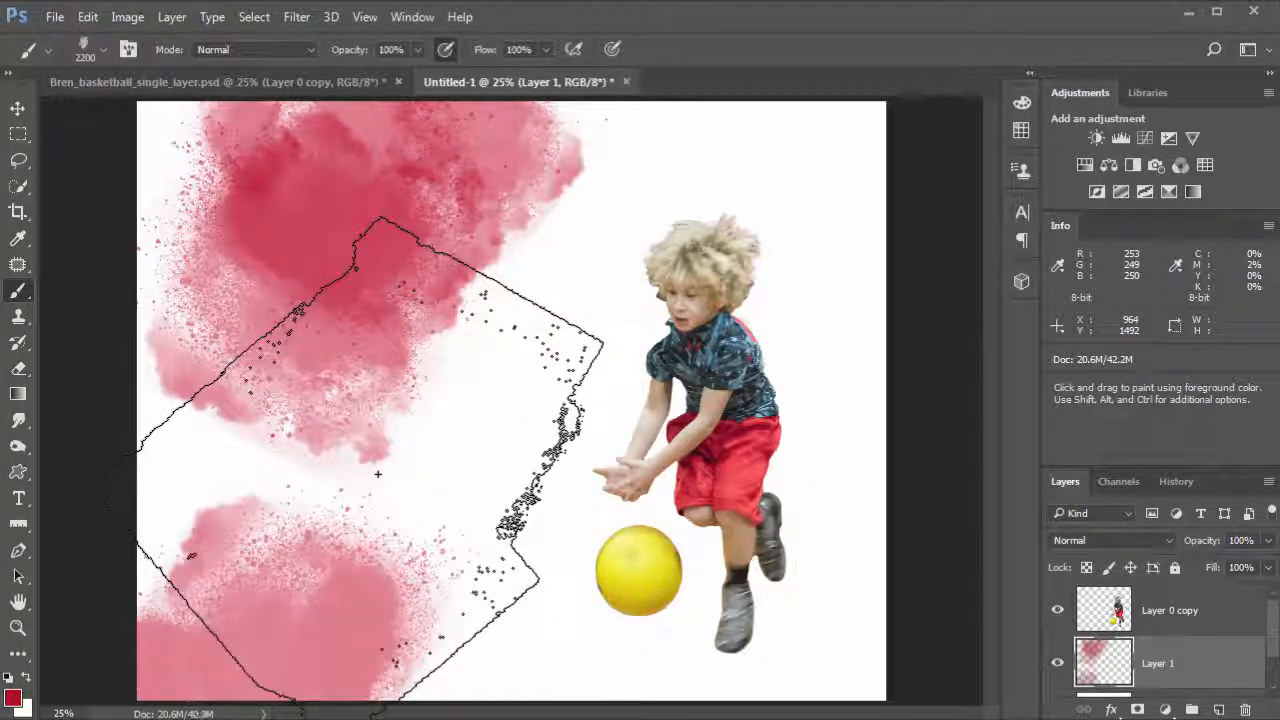
click(440, 382)
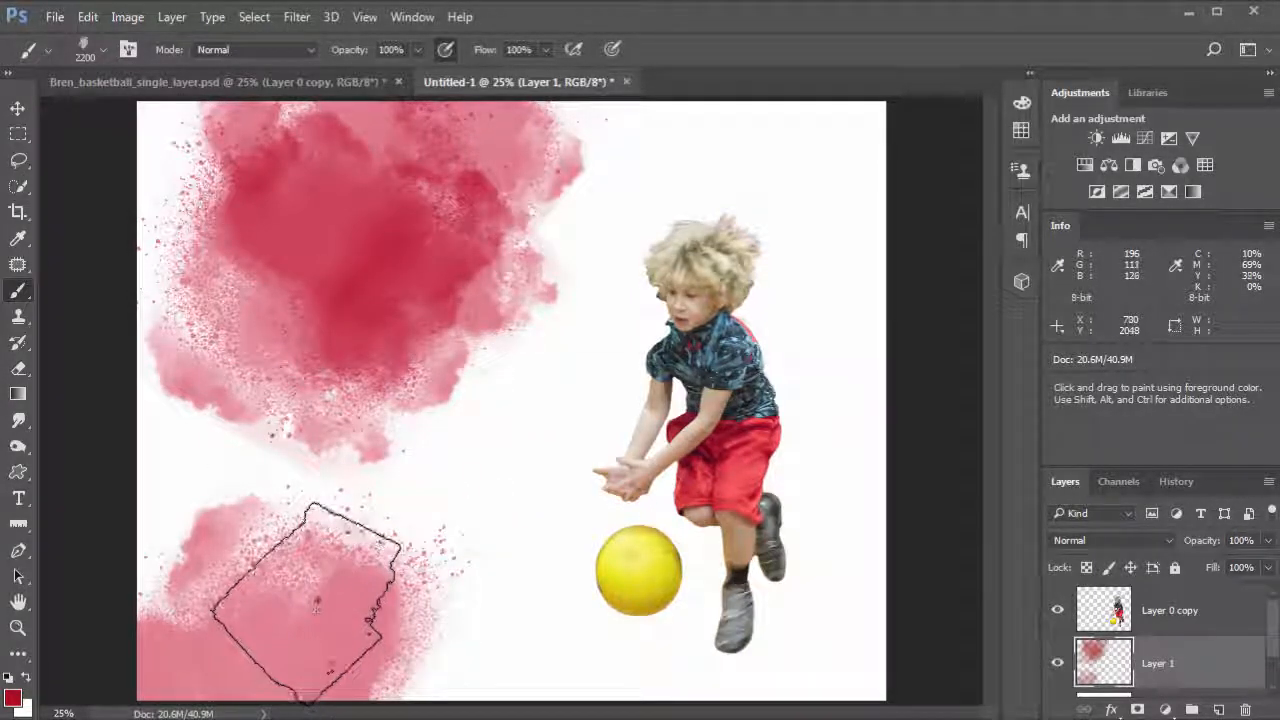
mouse_move(300, 585)
mouse_down()
mouse_move(357, 600)
mouse_move(360, 543)
mouse_move(384, 620)
mouse_up()
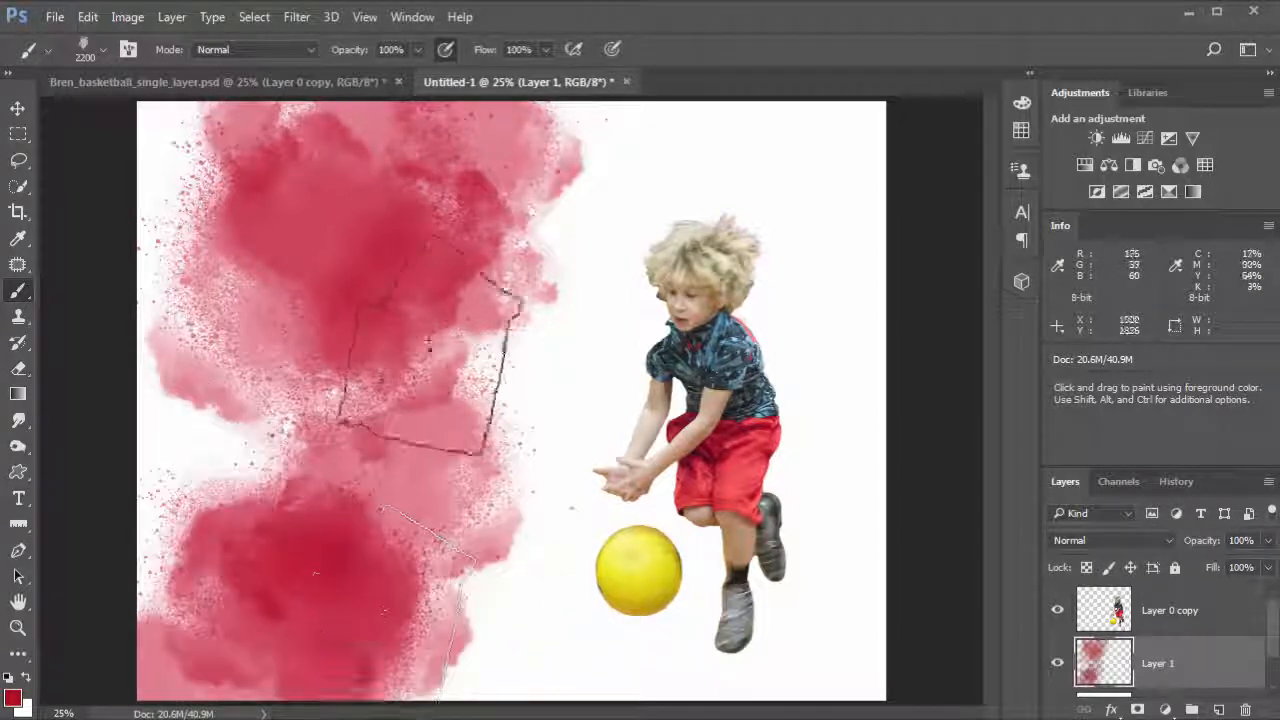
click(362, 381)
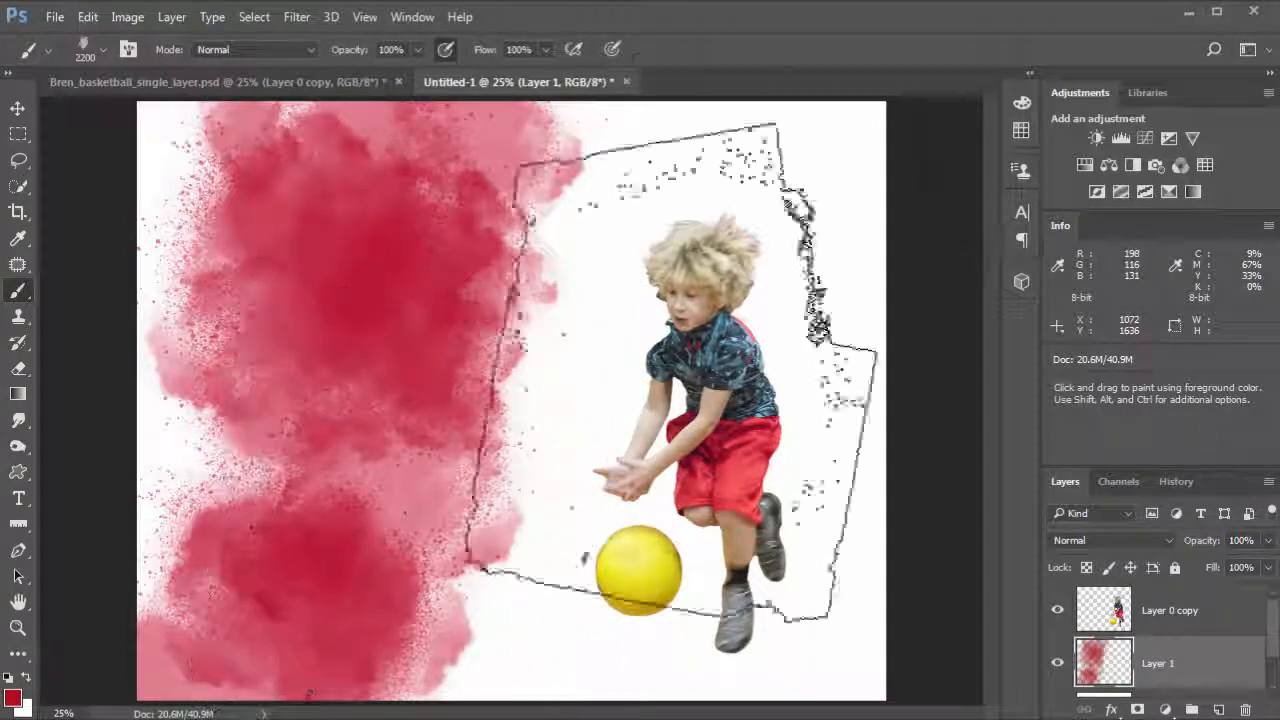
click(775, 258)
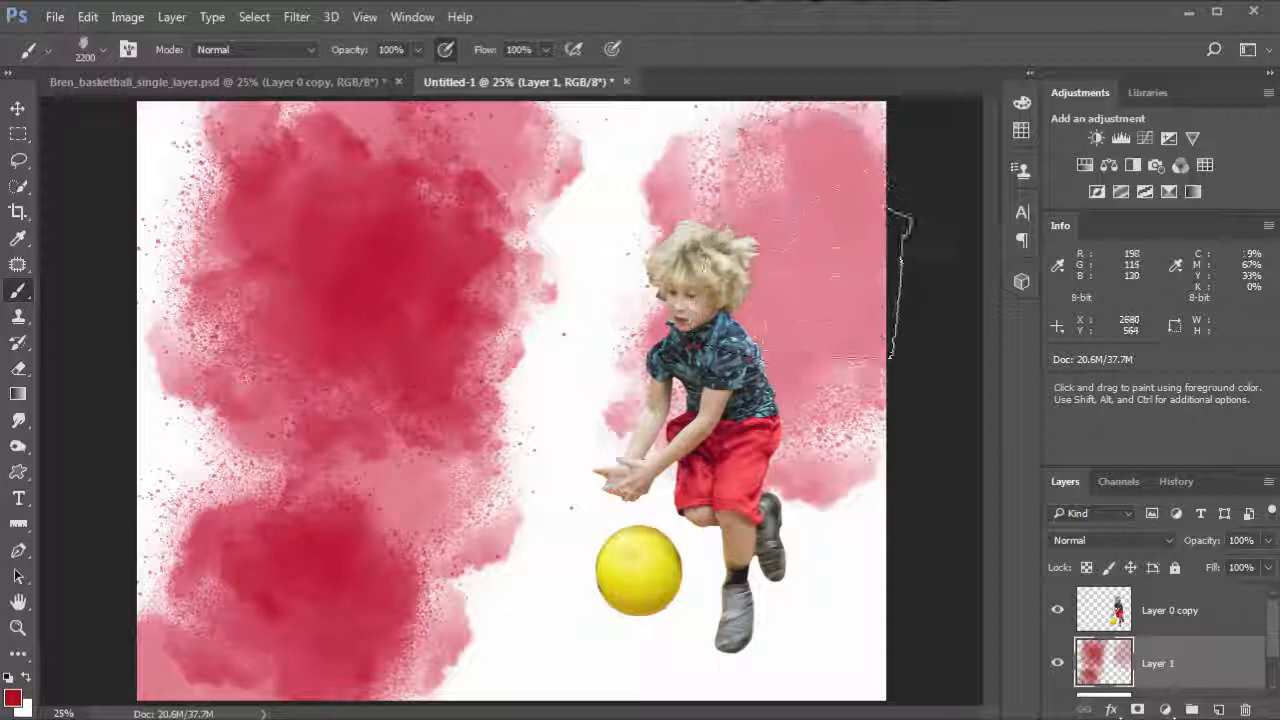
click(826, 309)
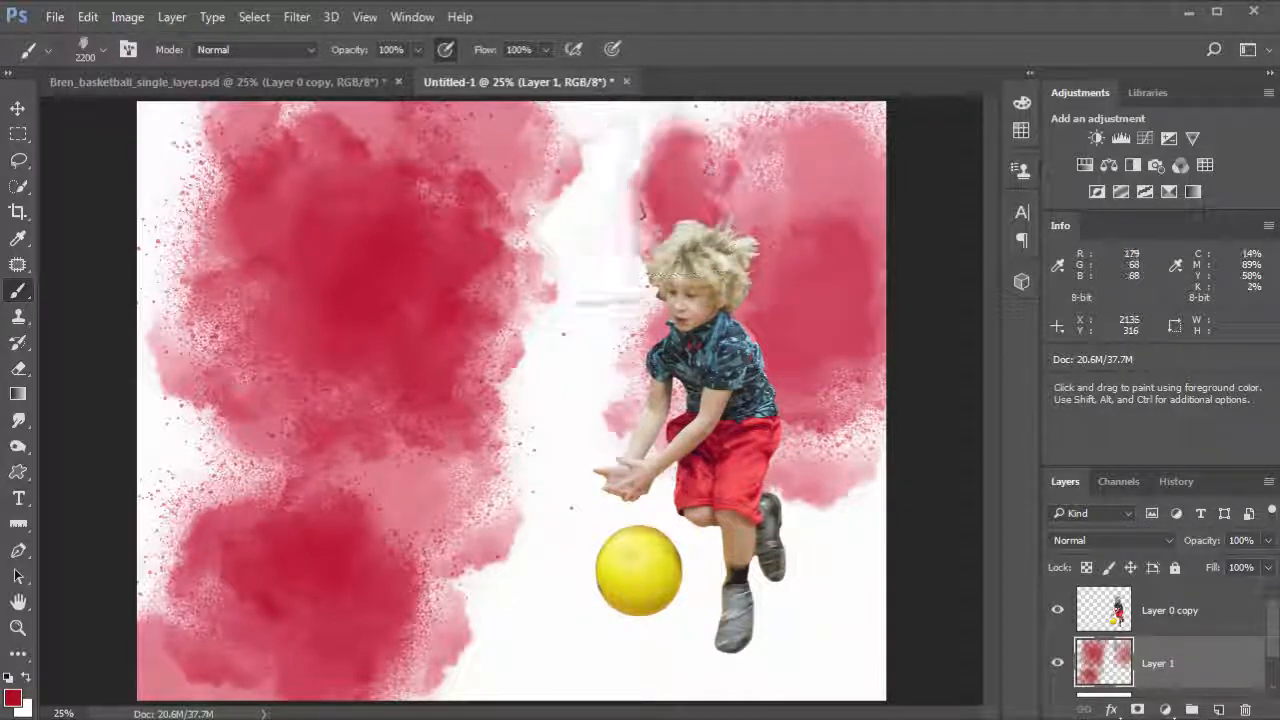
click(699, 233)
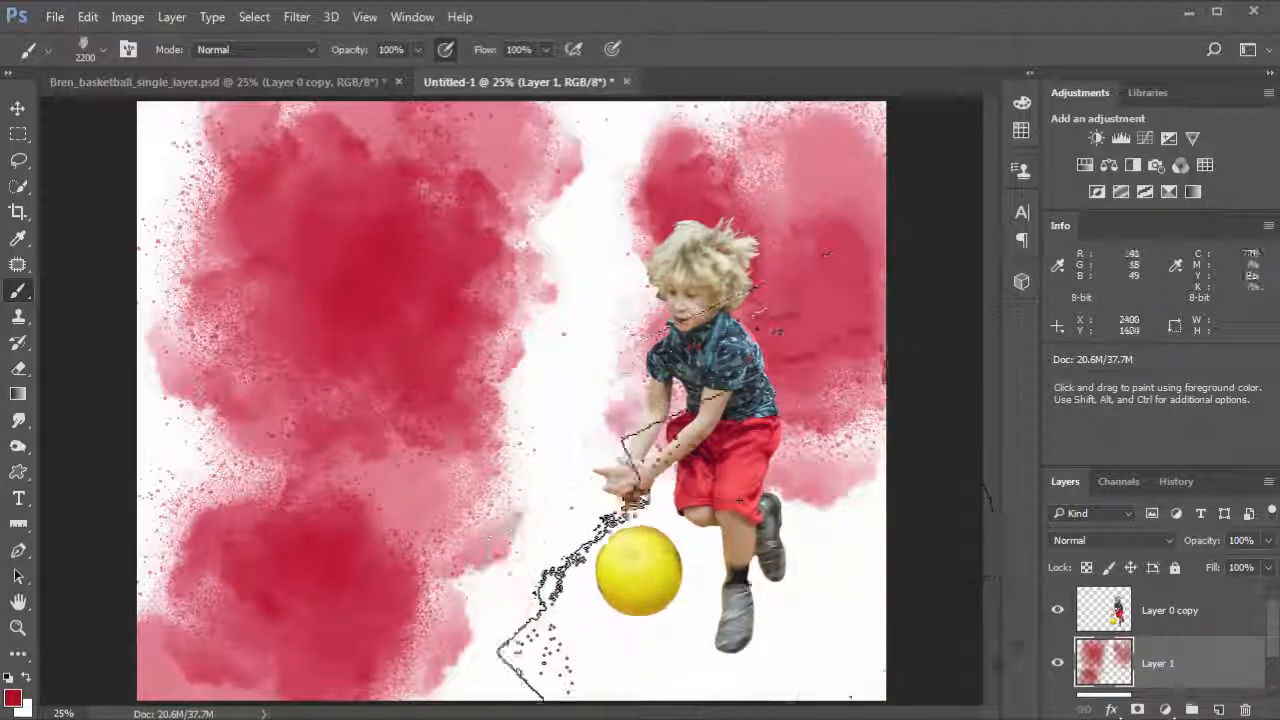
click(723, 605)
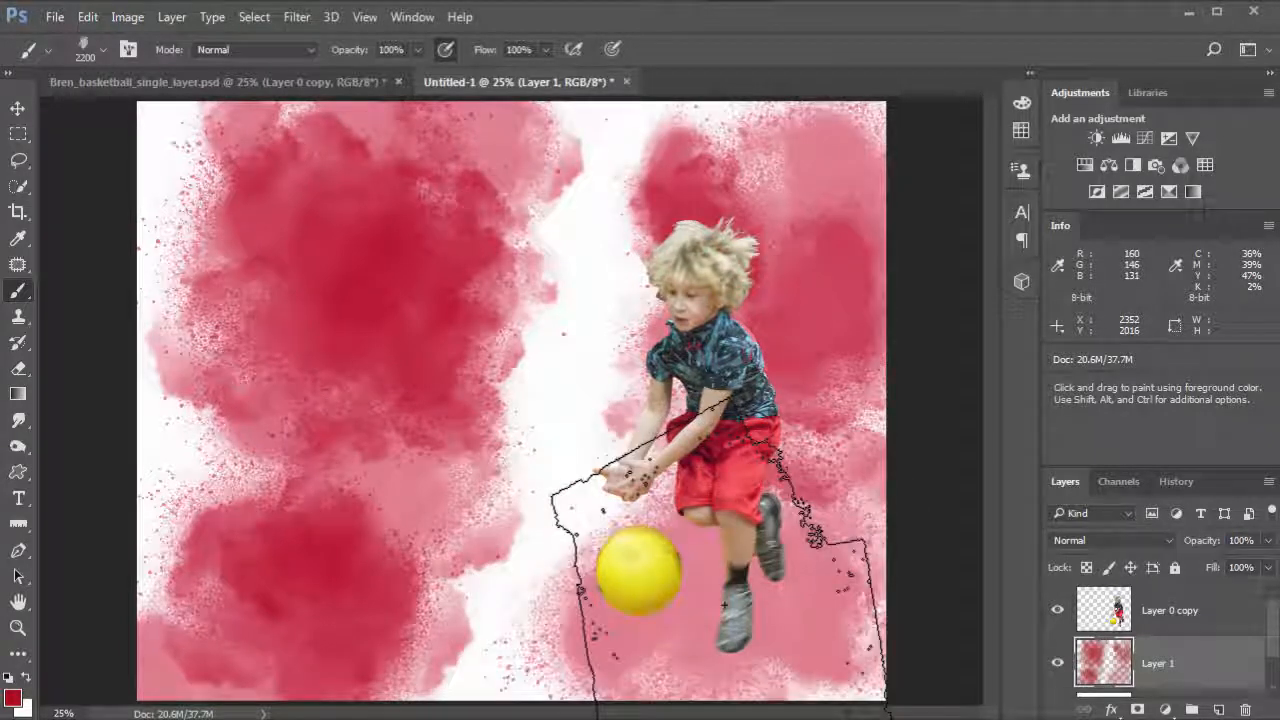
click(723, 605)
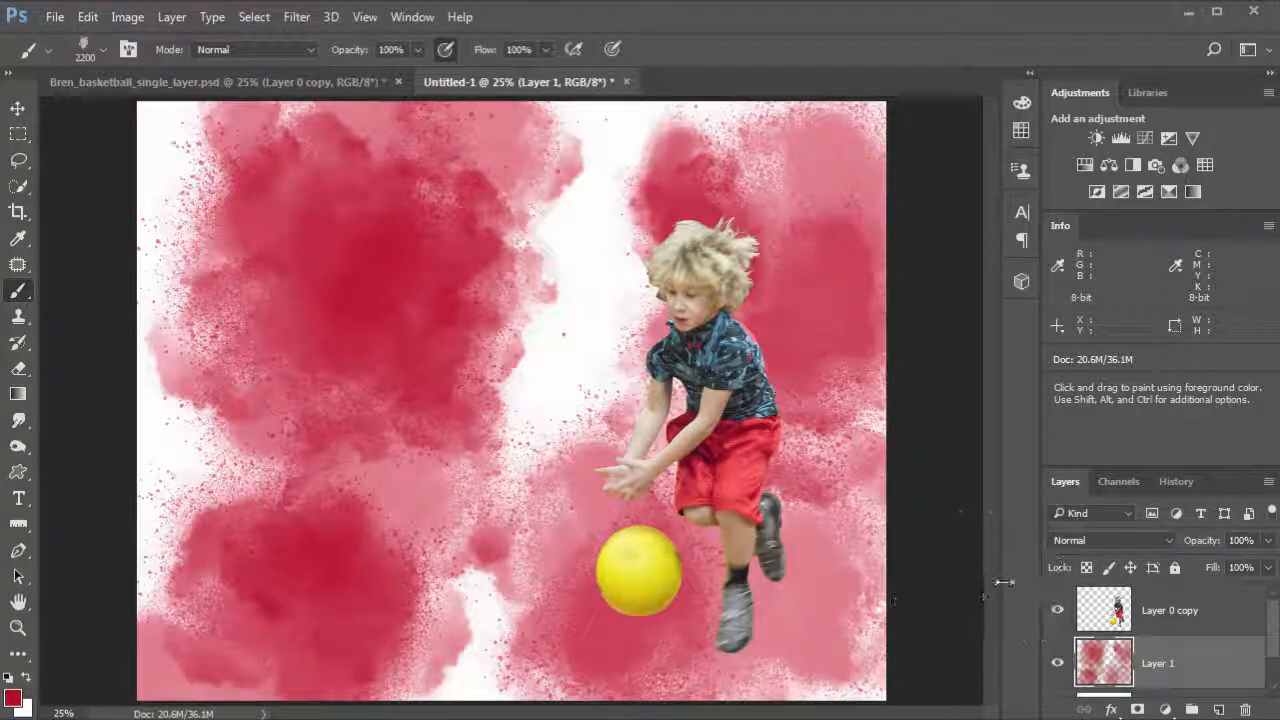
Step: Add another new layer and set the foreground colour to hex ec8f09
click(1220, 710)
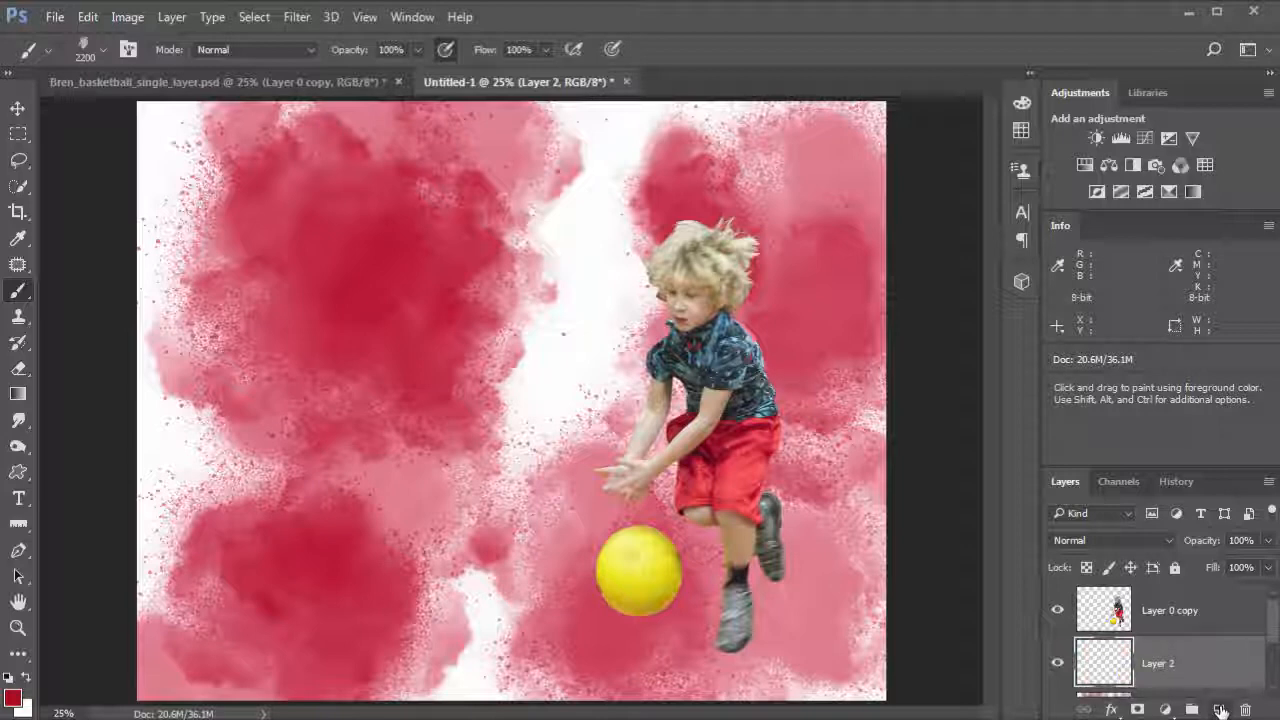
click(20, 705)
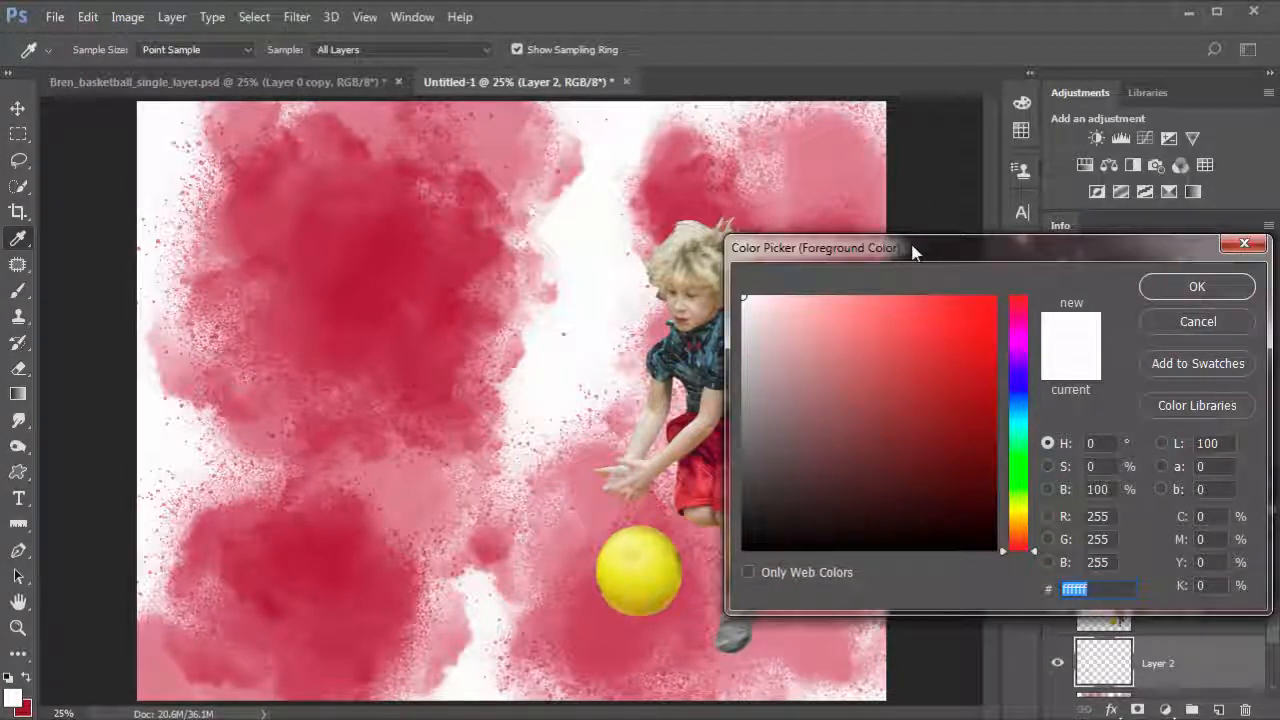
drag(912, 252, 1019, 238)
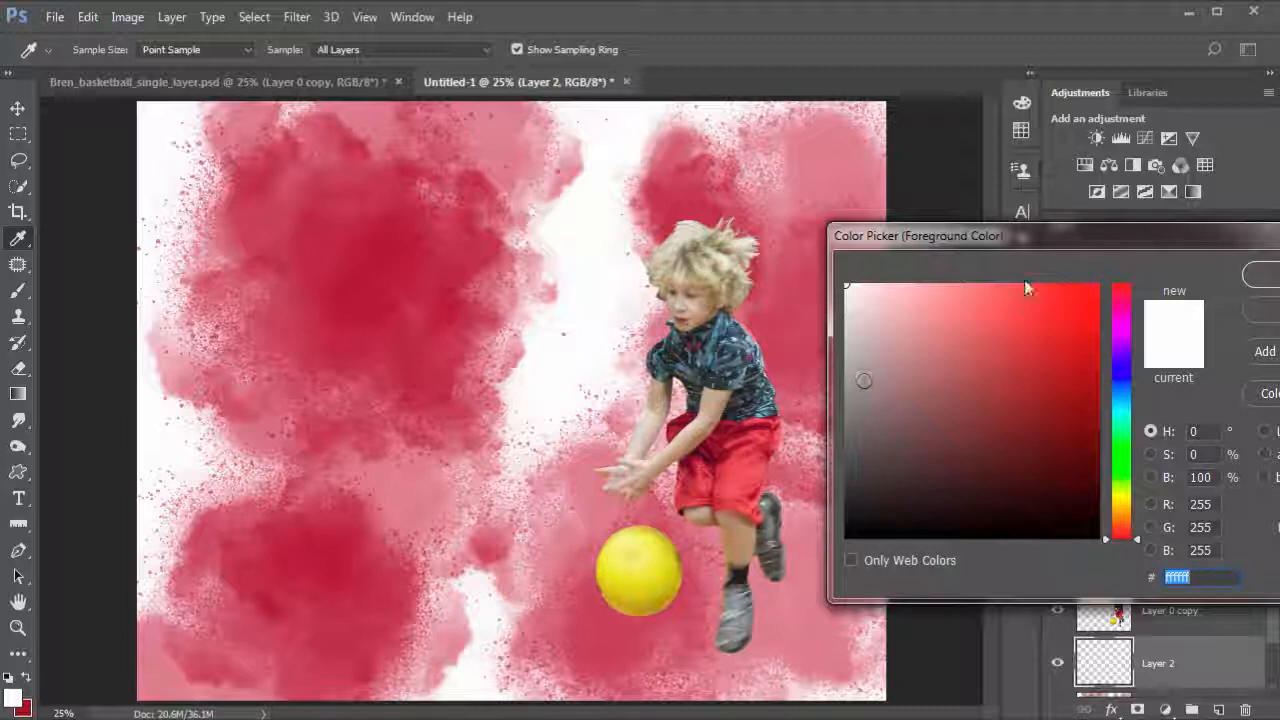
drag(1057, 241, 892, 226)
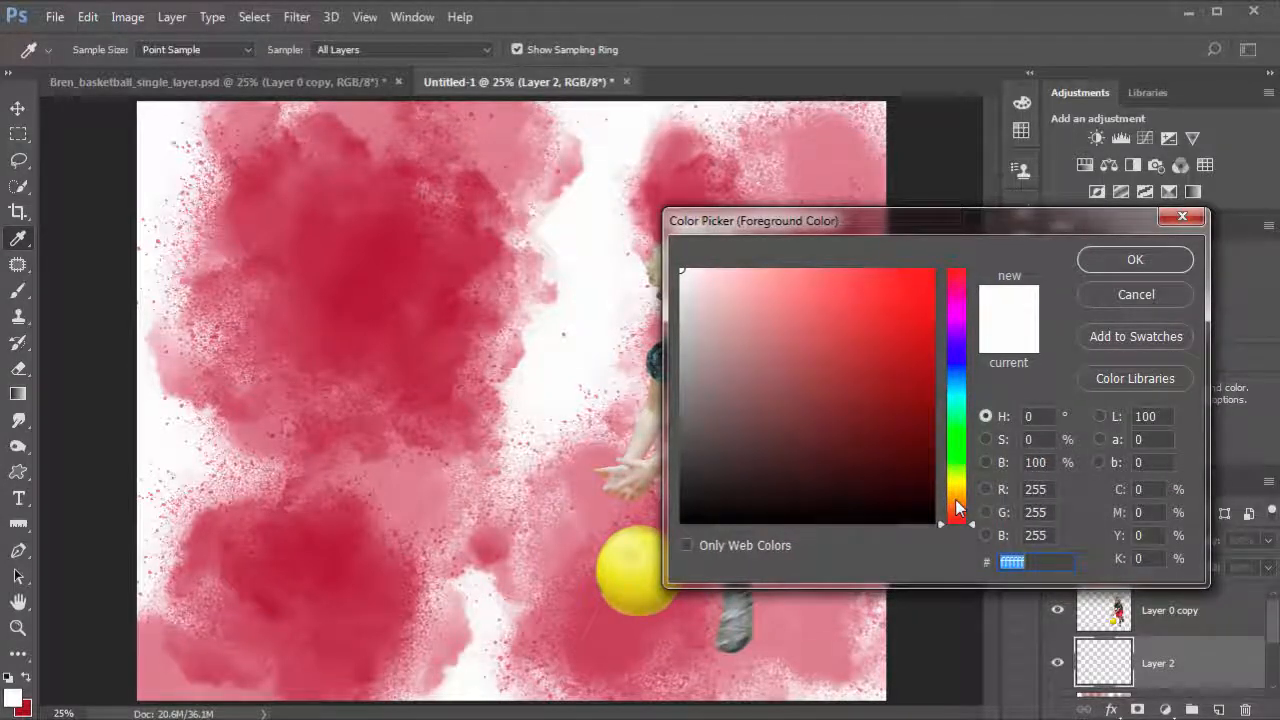
click(956, 501)
text(ec8f09)
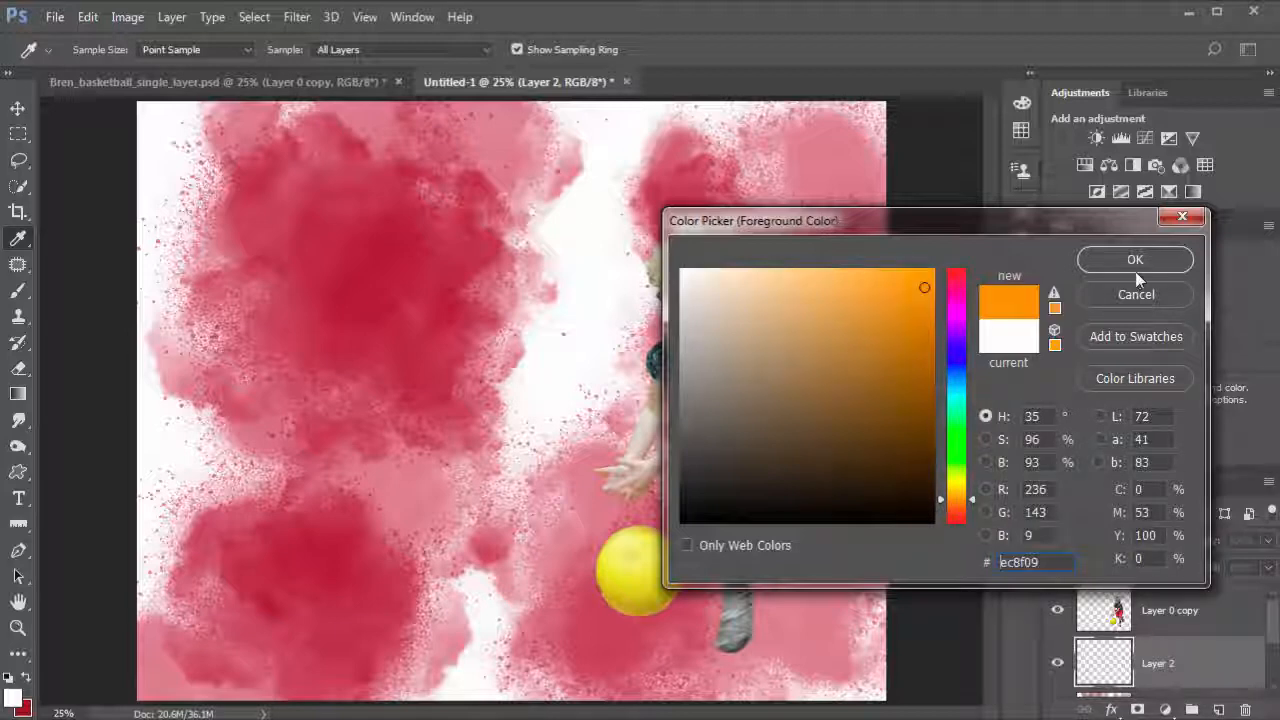
click(1135, 260)
Step: Stamp an orange splash over the upper-left red splash
key(b)
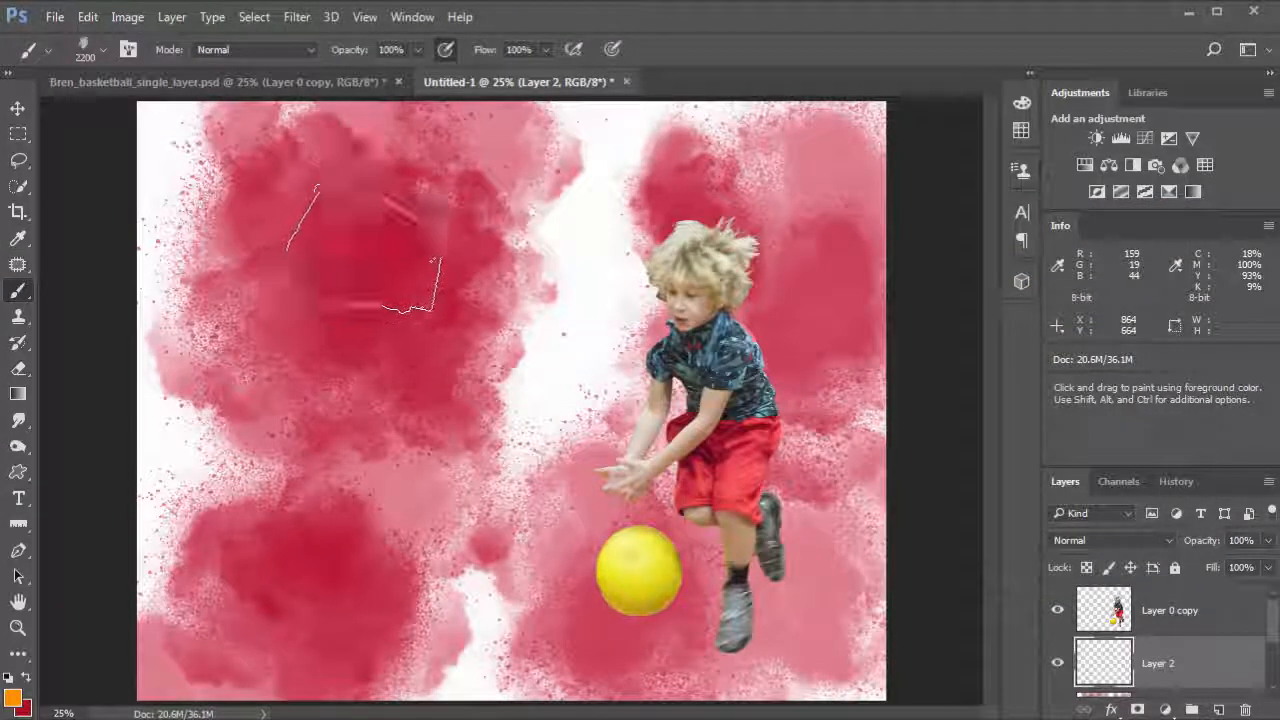
click(385, 300)
drag(364, 261, 300, 220)
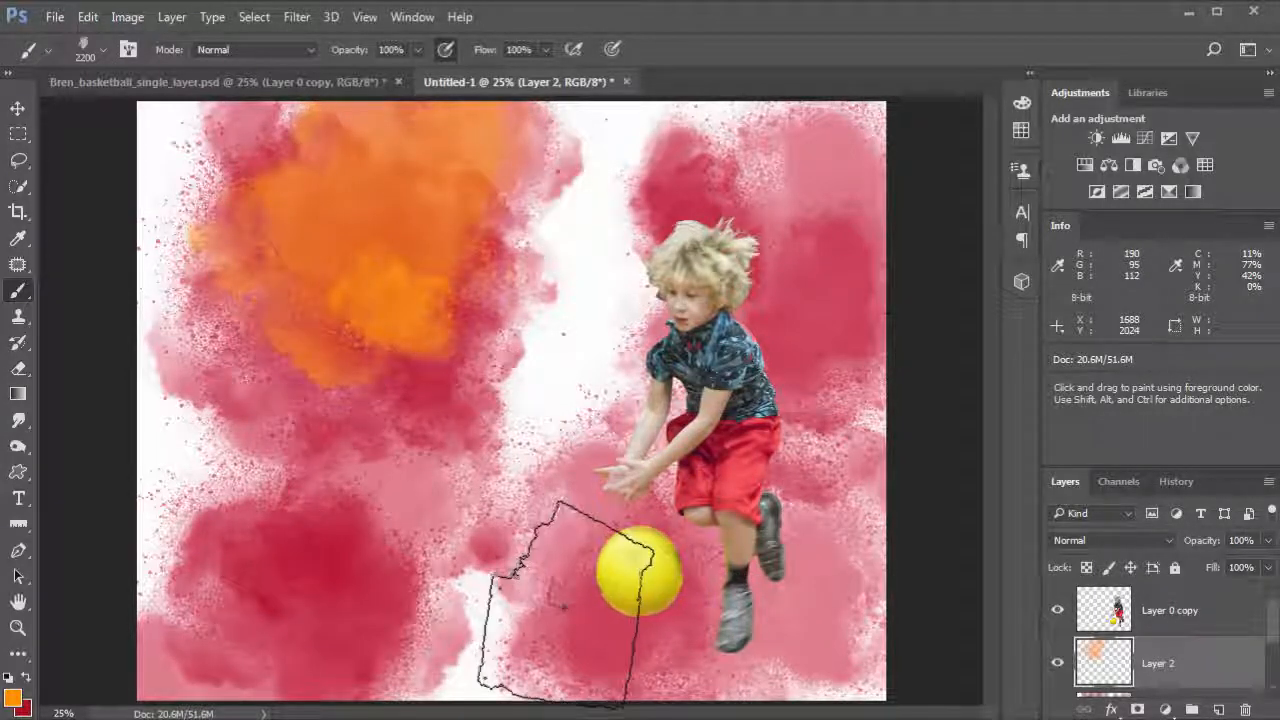
Step: Switch to the 2132 px splash brush and stamp orange splashes over the lower left and right of the image
click(78, 48)
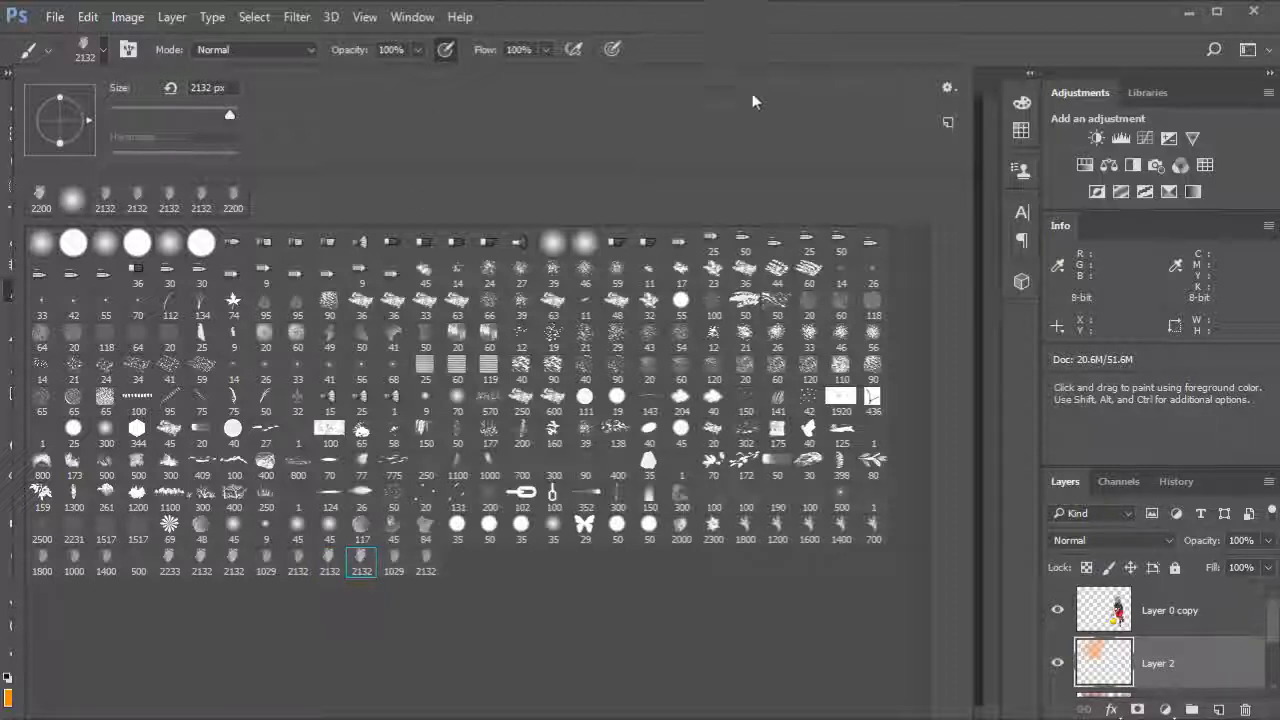
click(752, 55)
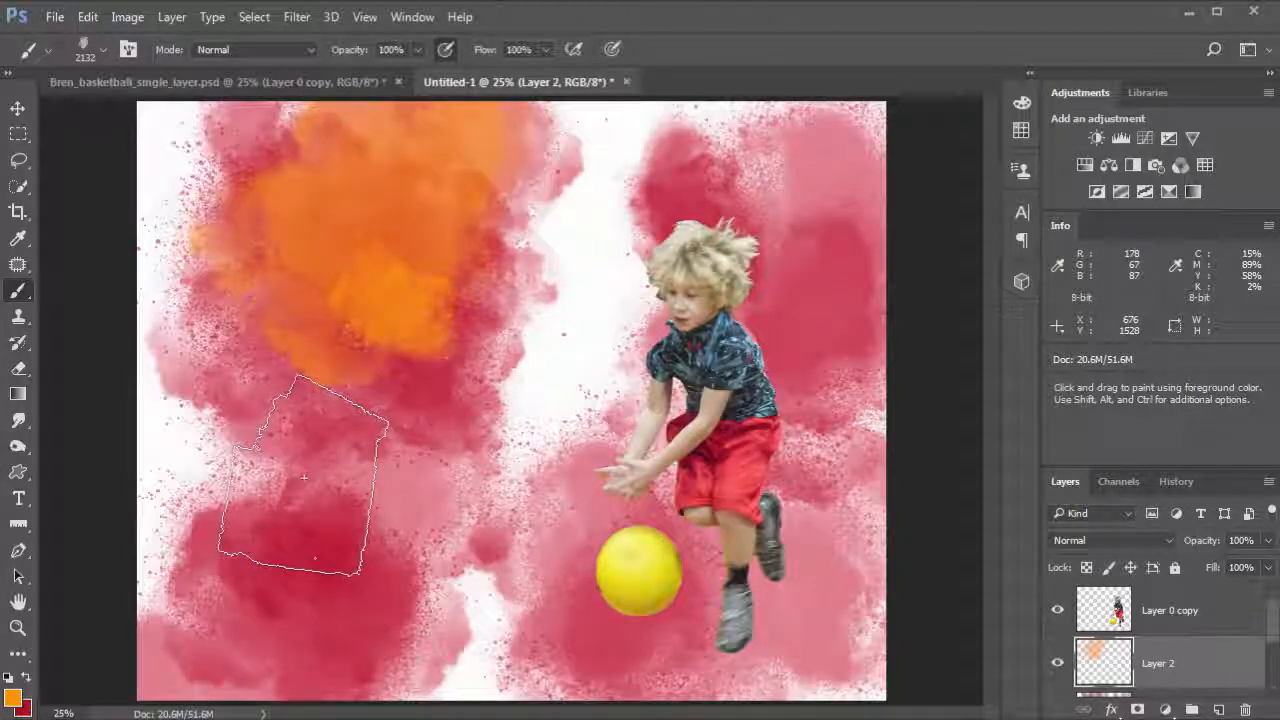
mouse_move(304, 478)
mouse_down()
mouse_move(338, 570)
mouse_move(382, 541)
mouse_up()
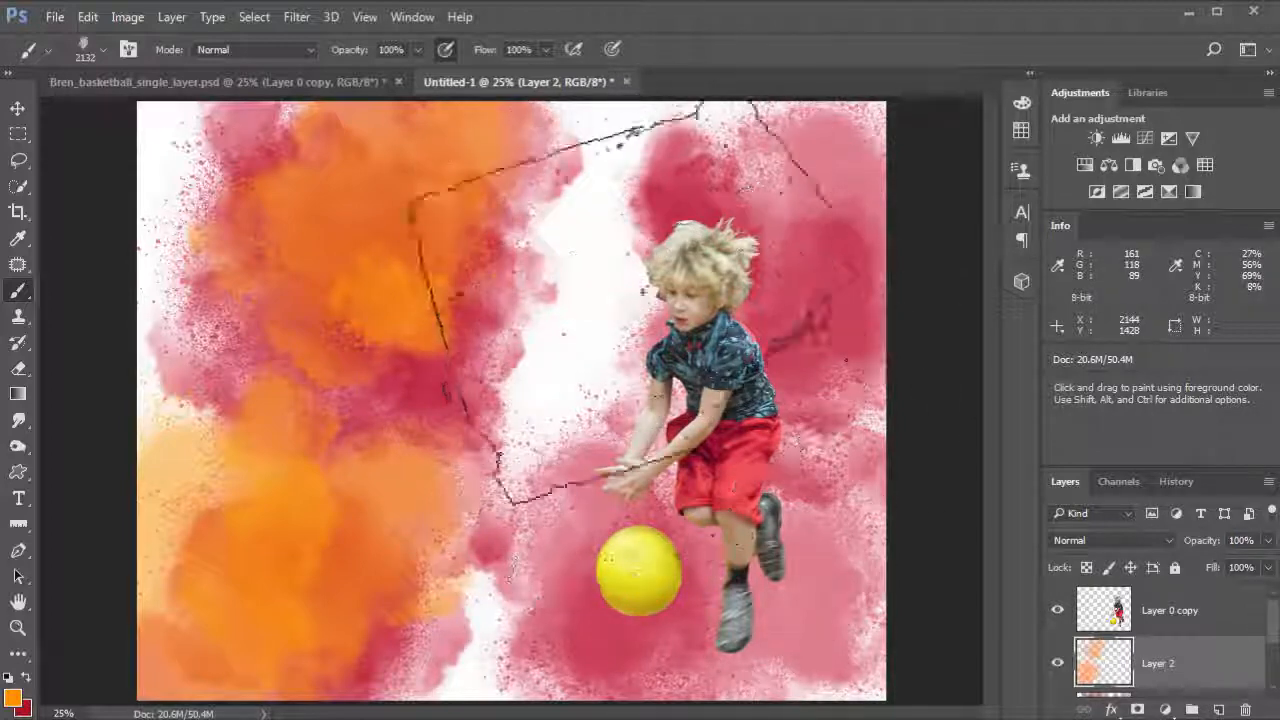
mouse_move(567, 207)
mouse_down()
mouse_move(760, 560)
mouse_move(1000, 580)
mouse_up()
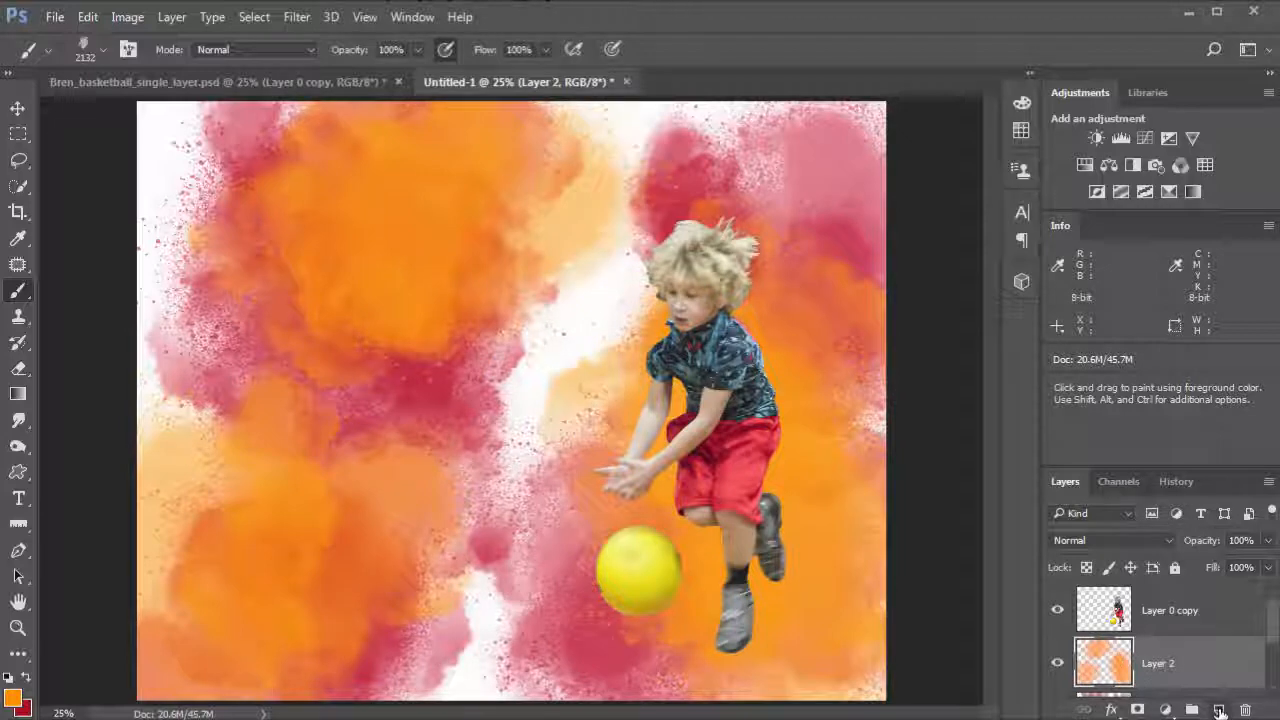
Step: Add a new empty layer directly above the boy's layer
click(1219, 709)
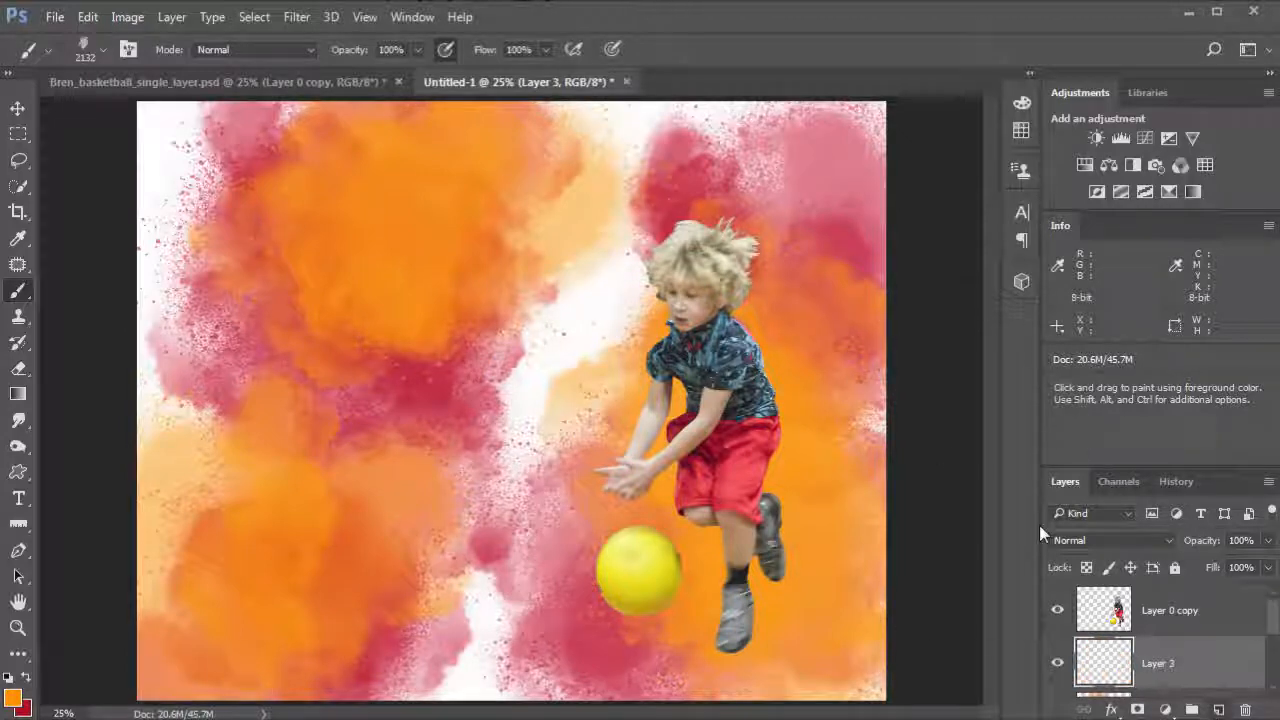
click(1156, 612)
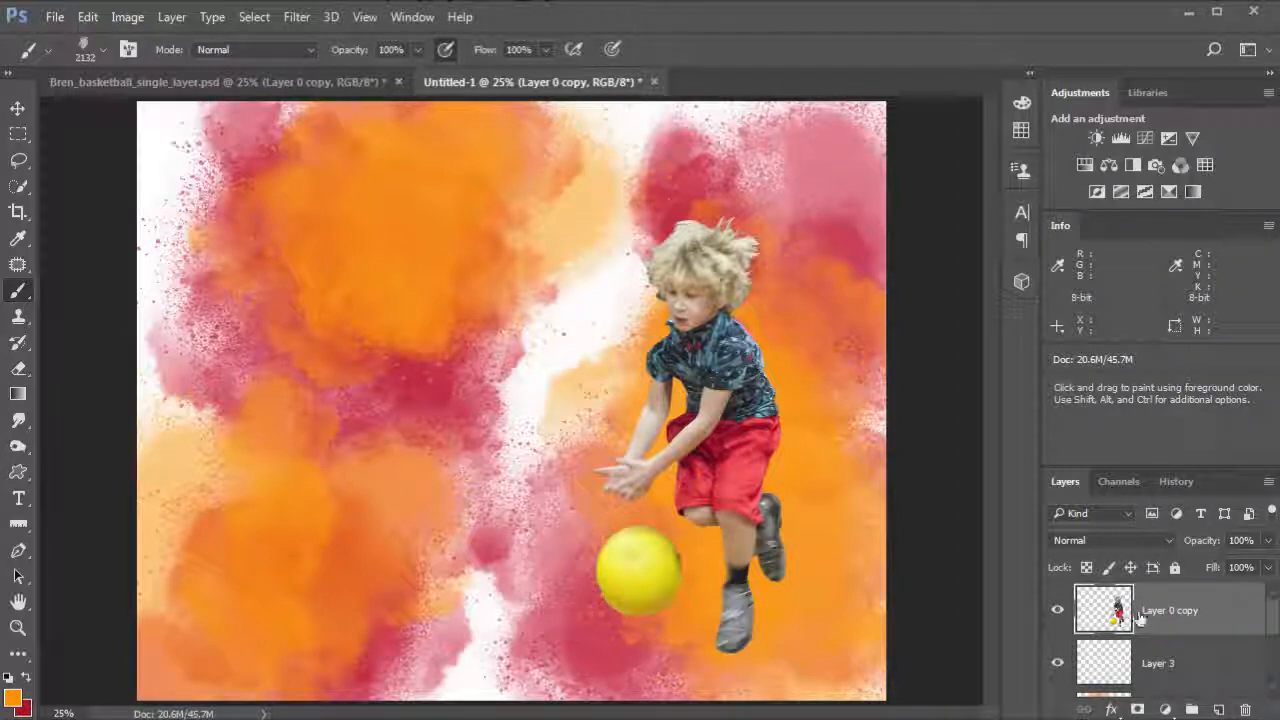
ctrl+click(1132, 616)
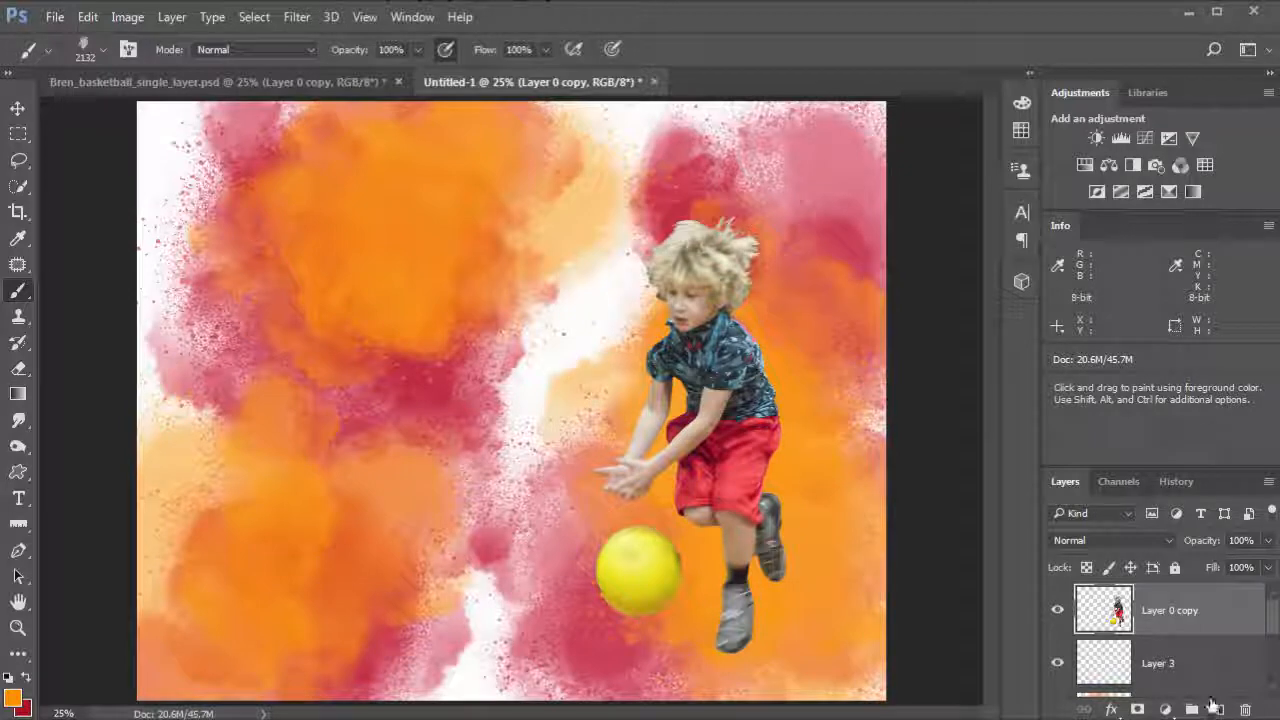
click(1217, 707)
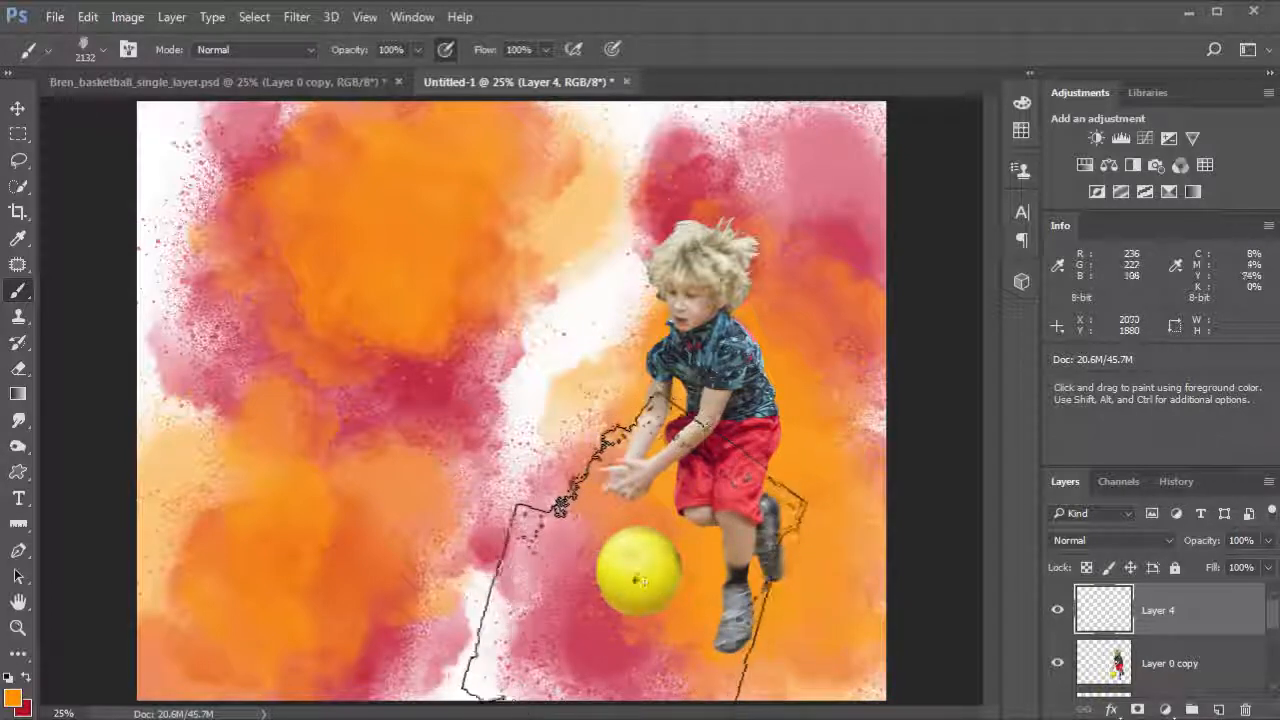
Step: Sample the ball's yellow as foreground colour and stamp a yellow splash over the boy on the top layer
click(16, 700)
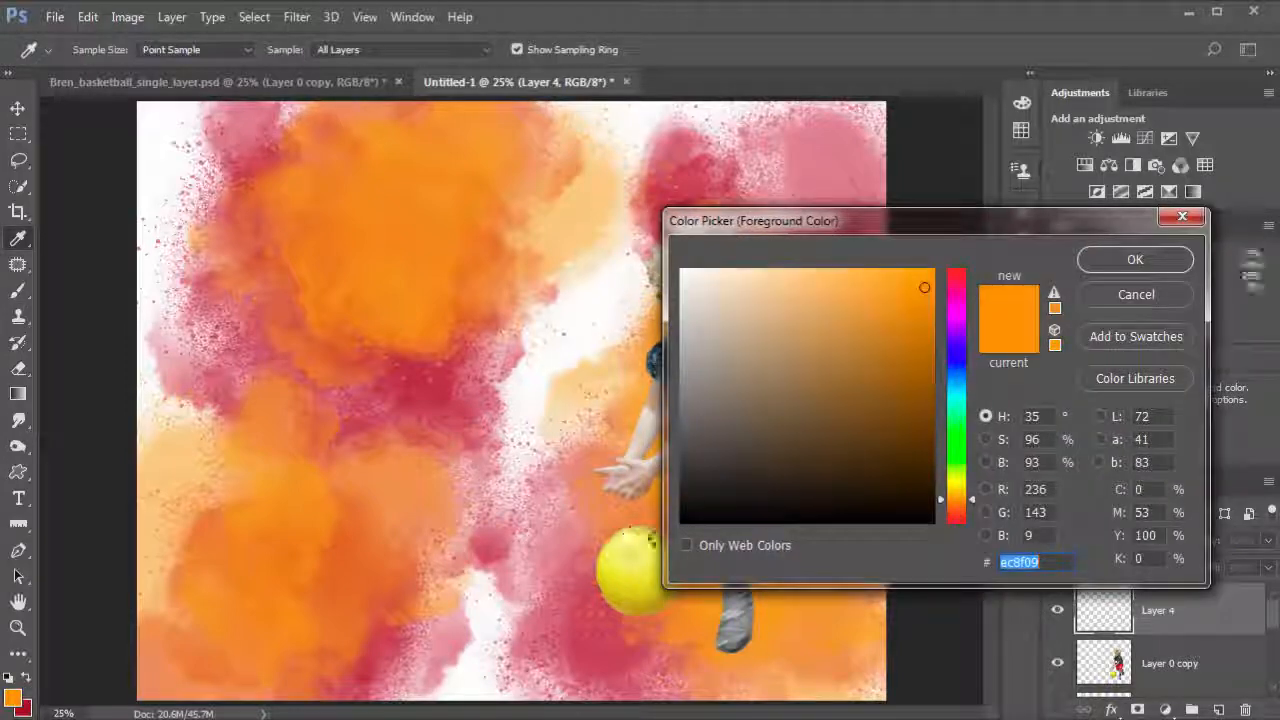
click(622, 554)
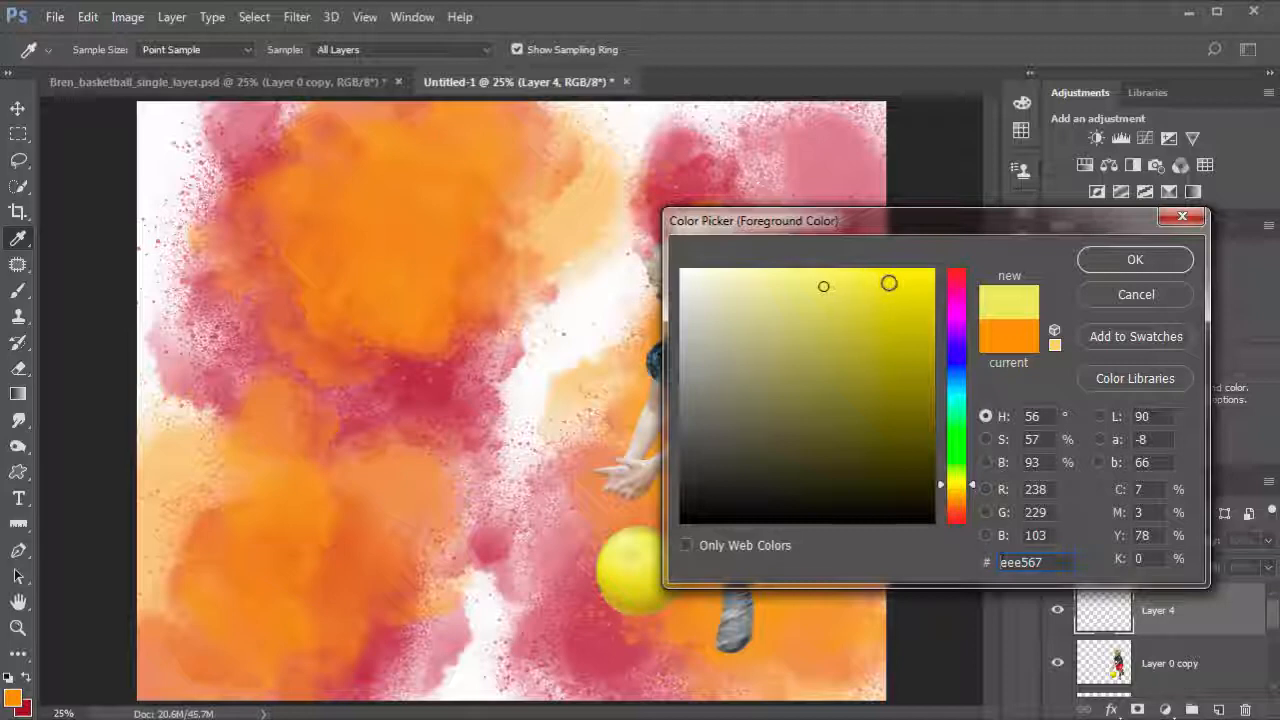
click(1135, 260)
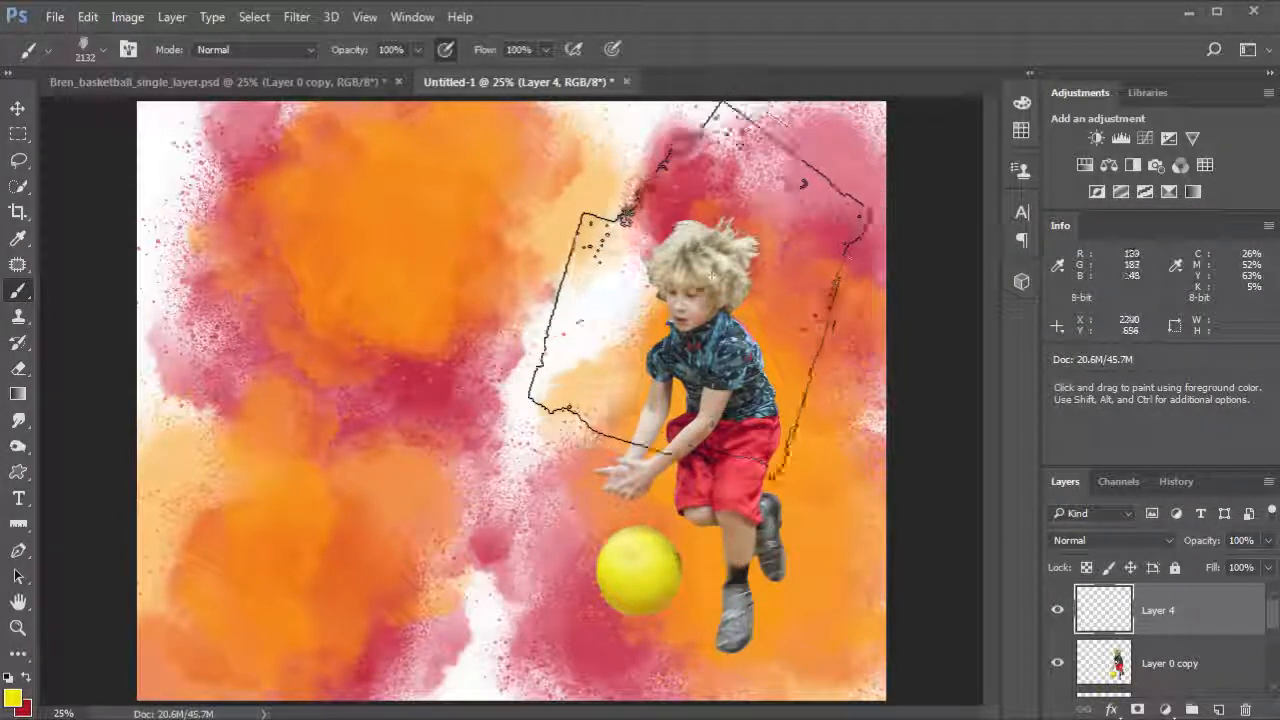
click(700, 470)
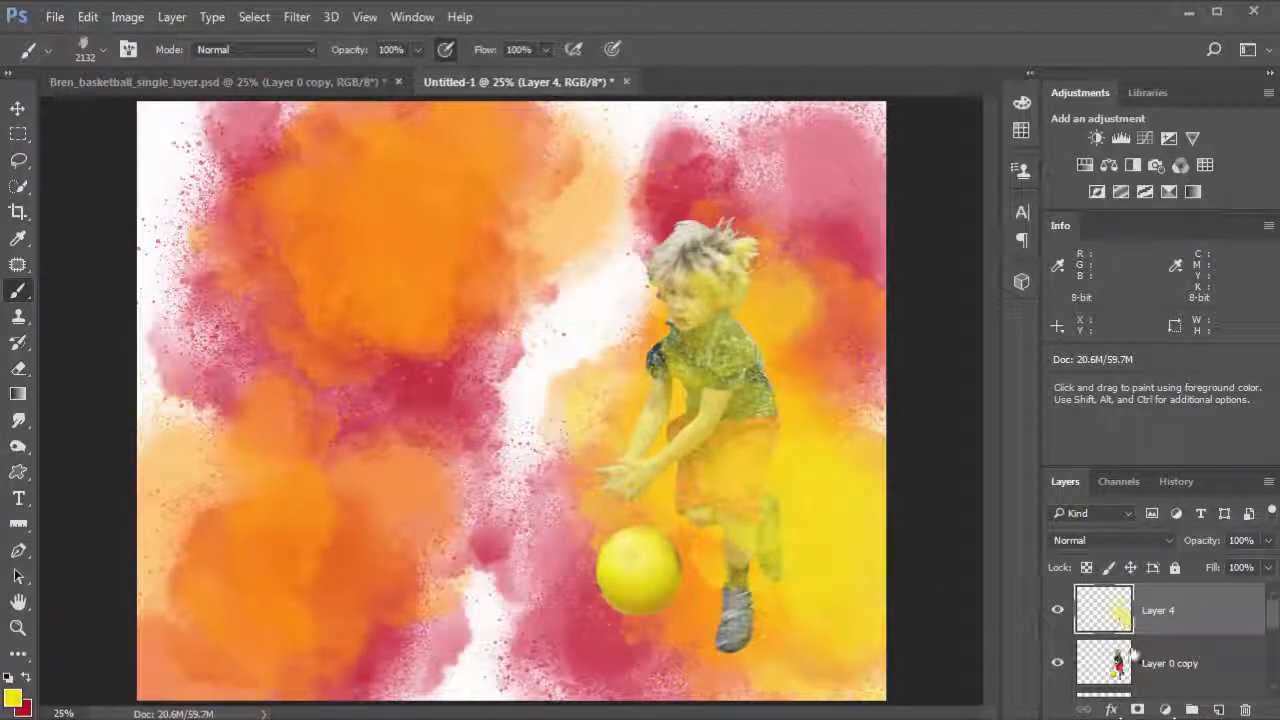
Step: Rename the boy's layer to Bren
double_click(1163, 666)
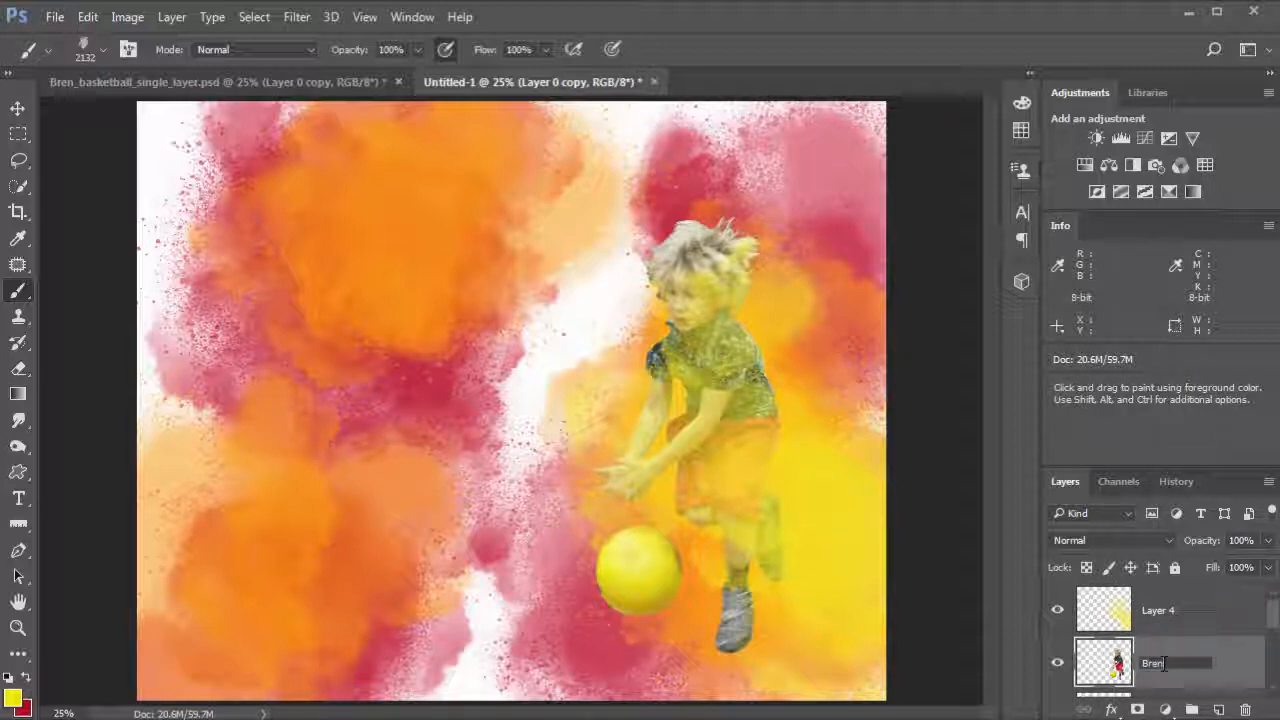
key(Return)
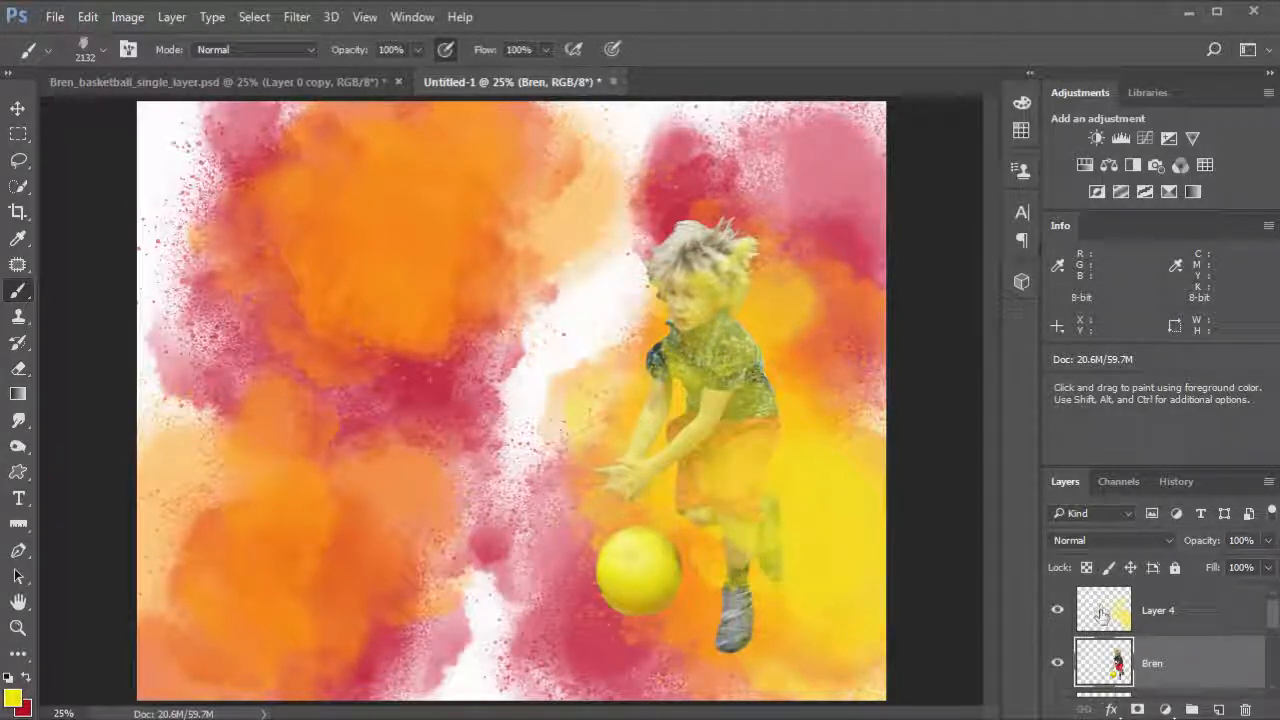
Step: Select all on the yellow splash layer, stamp more yellow splashes at upper left, then clear the layer's contents
click(1106, 612)
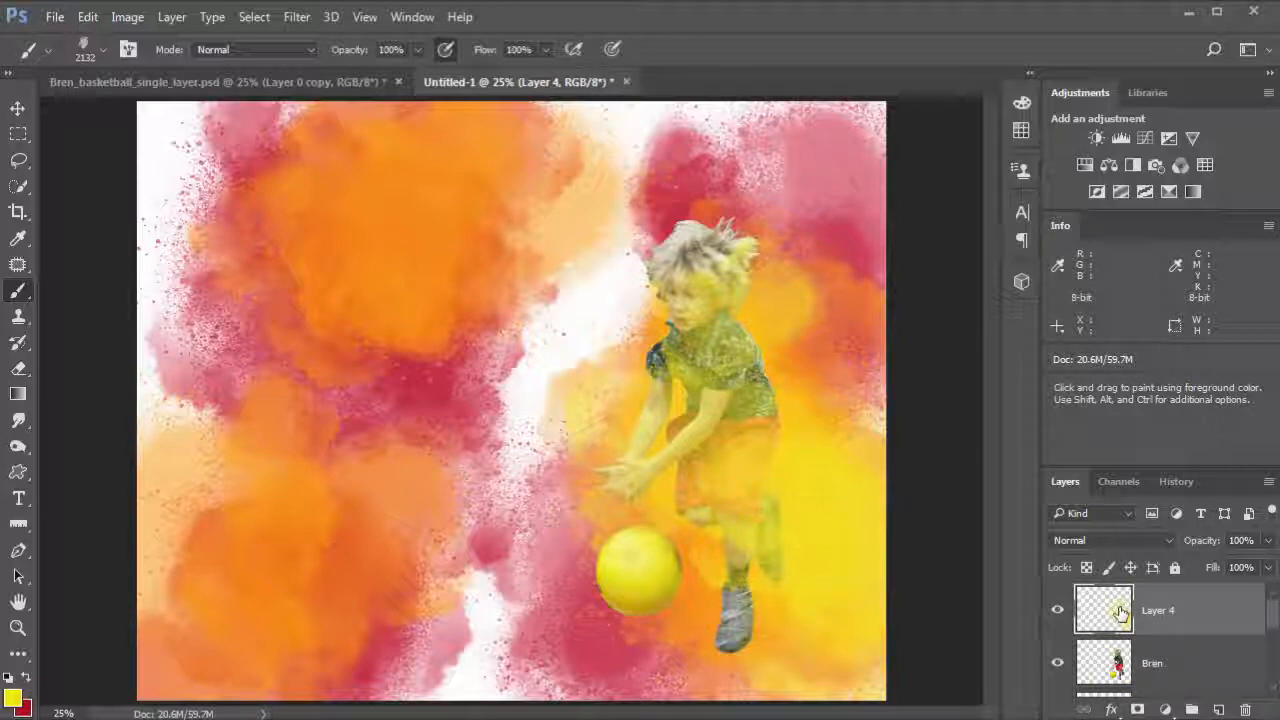
key(ctrl+a)
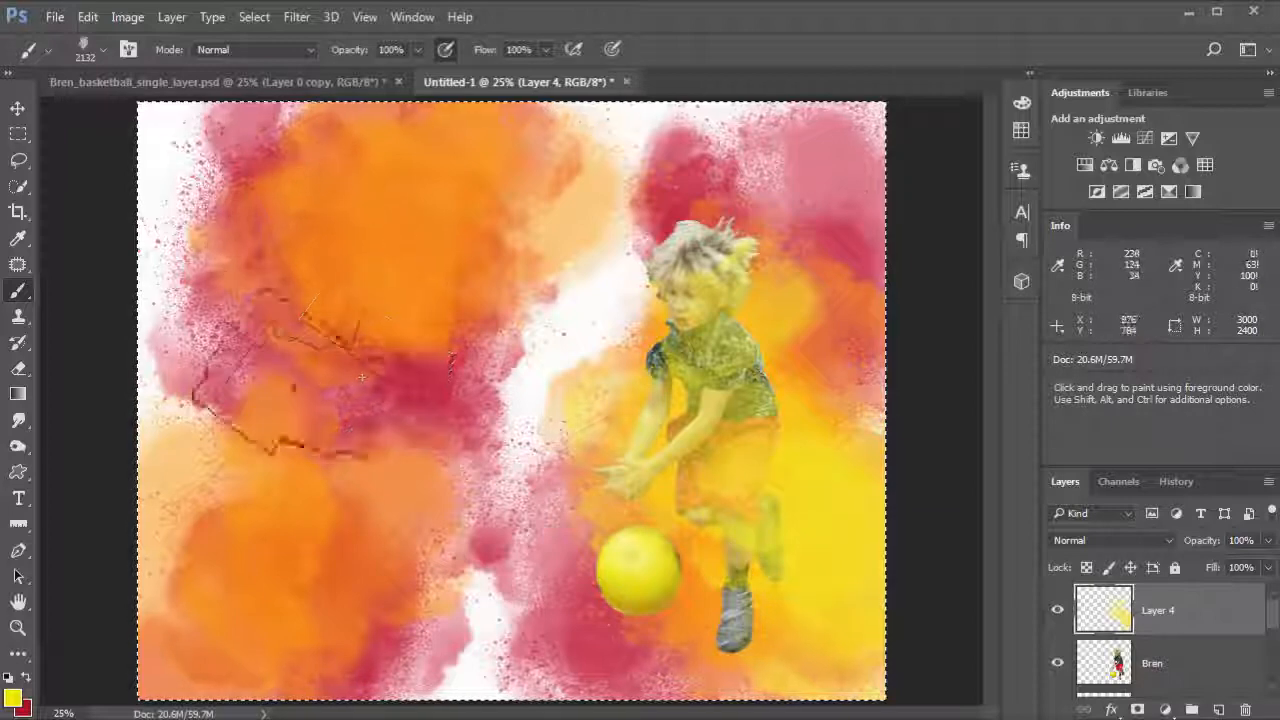
click(284, 312)
click(538, 320)
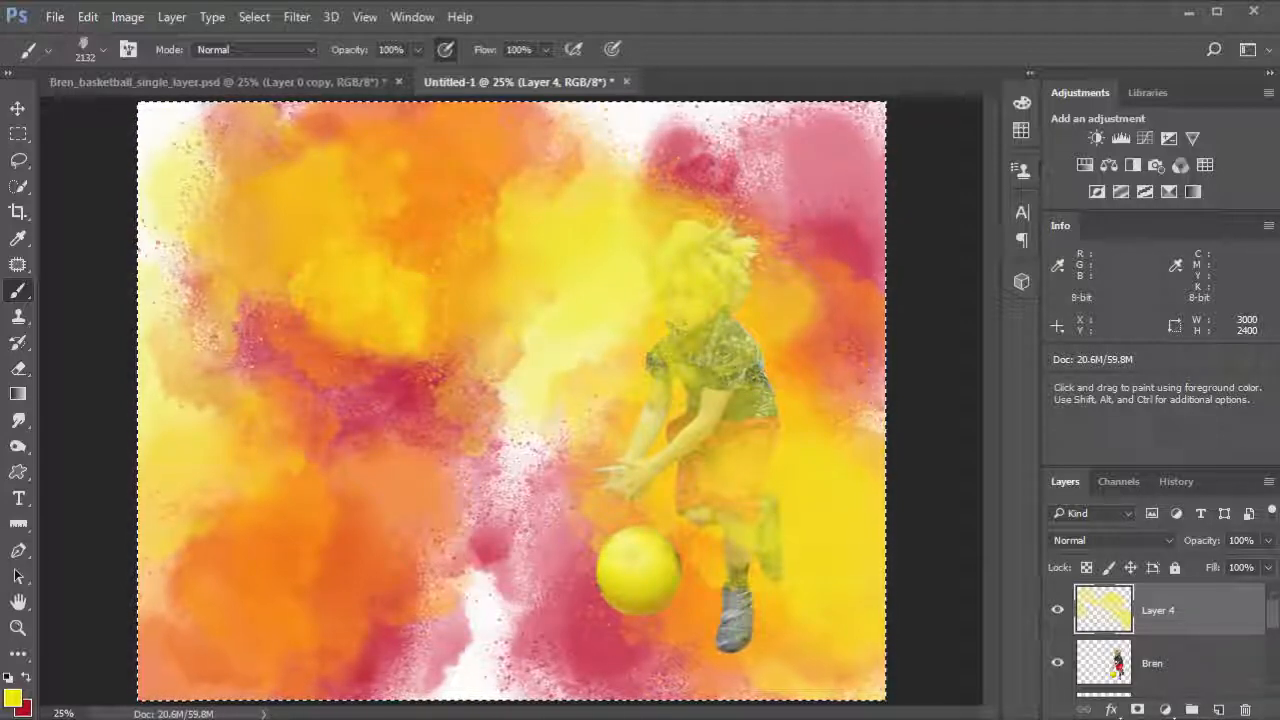
key(Delete)
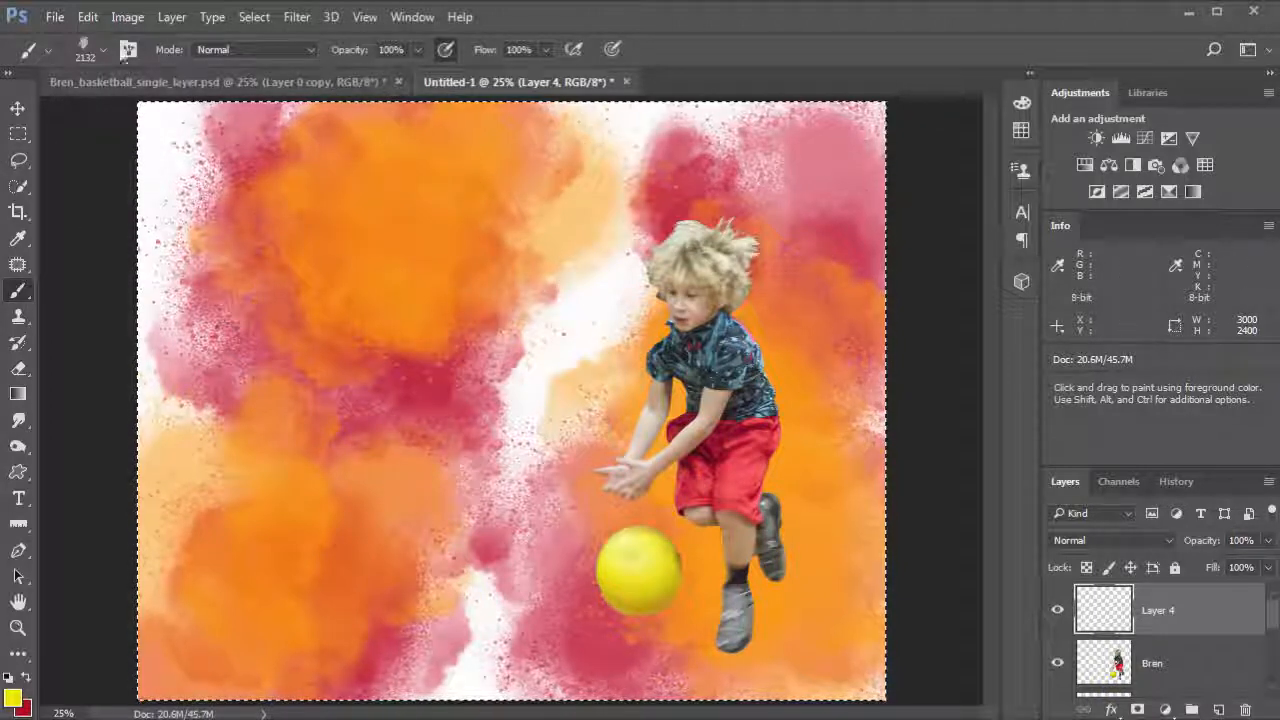
Step: Switch to the 1029 px splash brush and stamp yellow splashes around the boy and across the image
click(86, 50)
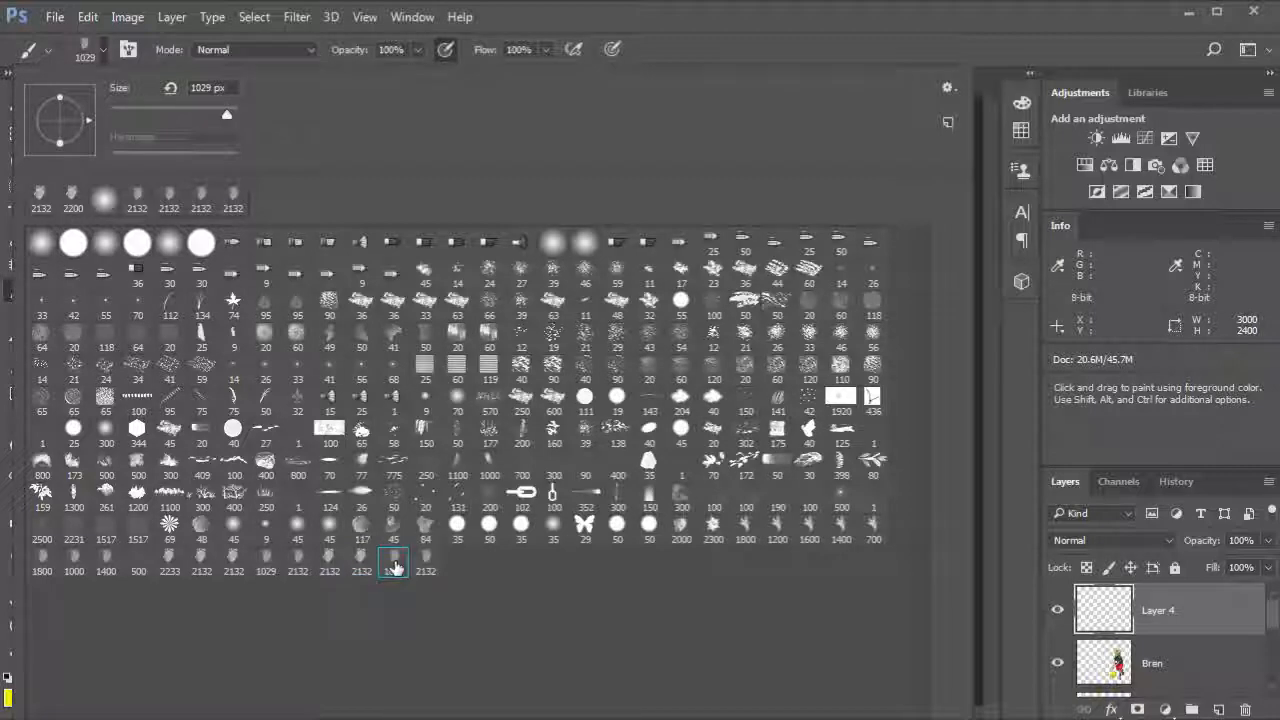
click(877, 30)
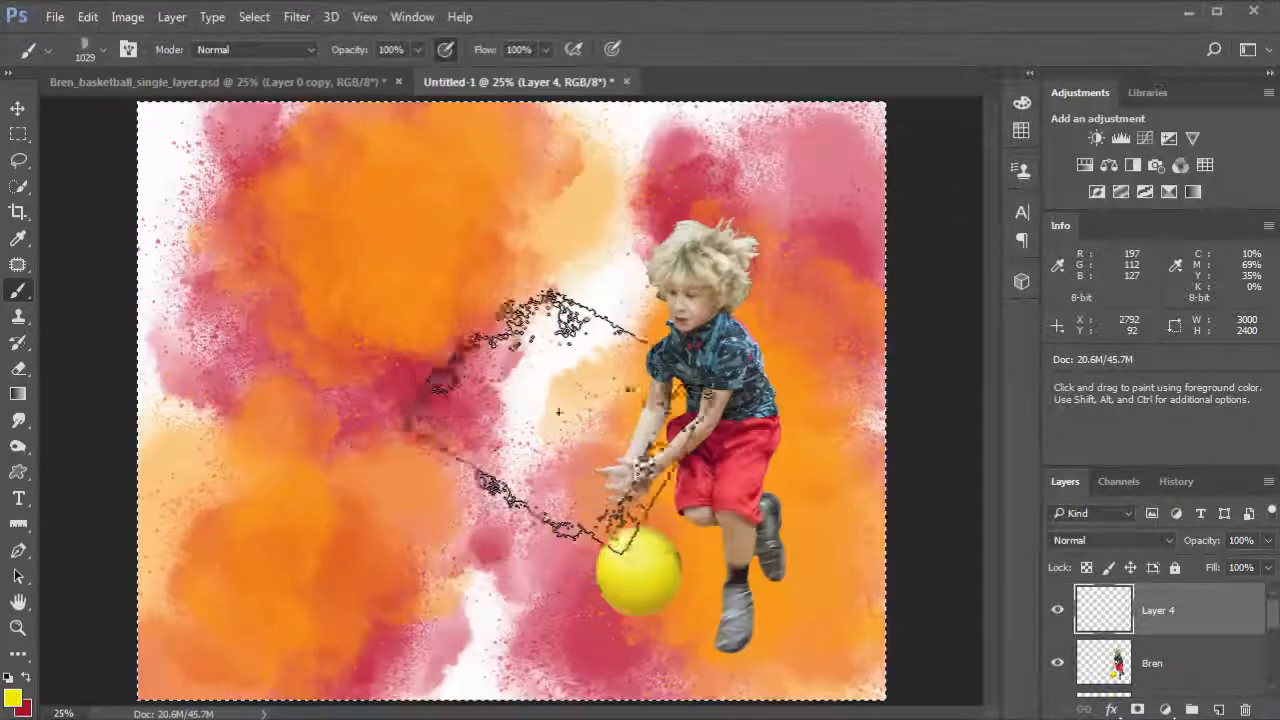
click(510, 318)
mouse_move(480, 455)
mouse_down()
mouse_move(470, 500)
mouse_move(229, 200)
mouse_move(240, 407)
mouse_move(403, 487)
mouse_move(500, 614)
mouse_move(471, 611)
mouse_move(540, 640)
mouse_up()
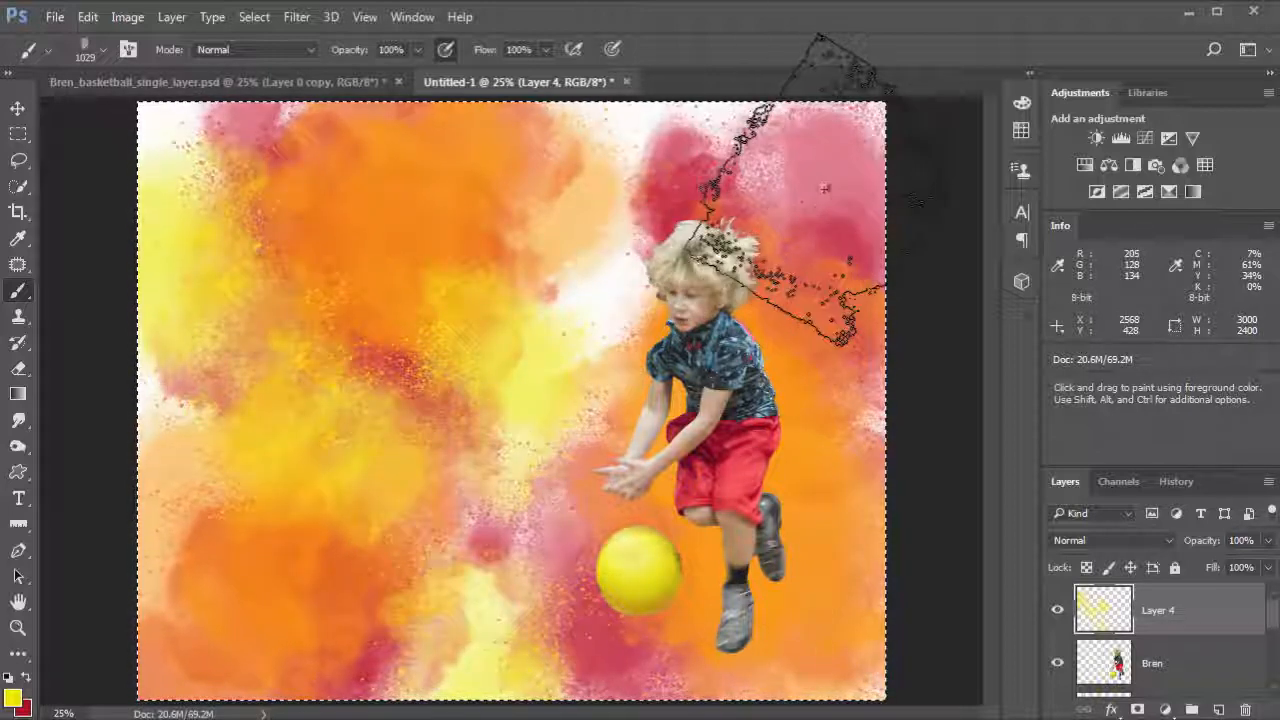
click(835, 193)
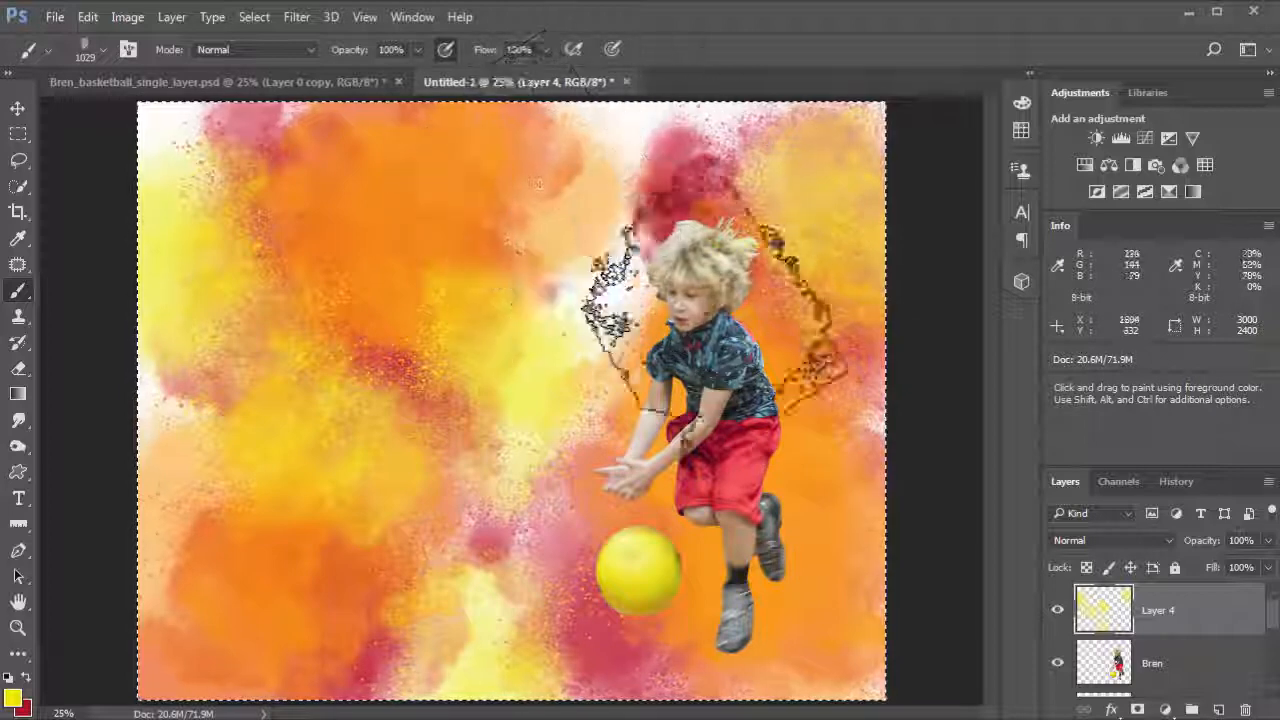
click(771, 464)
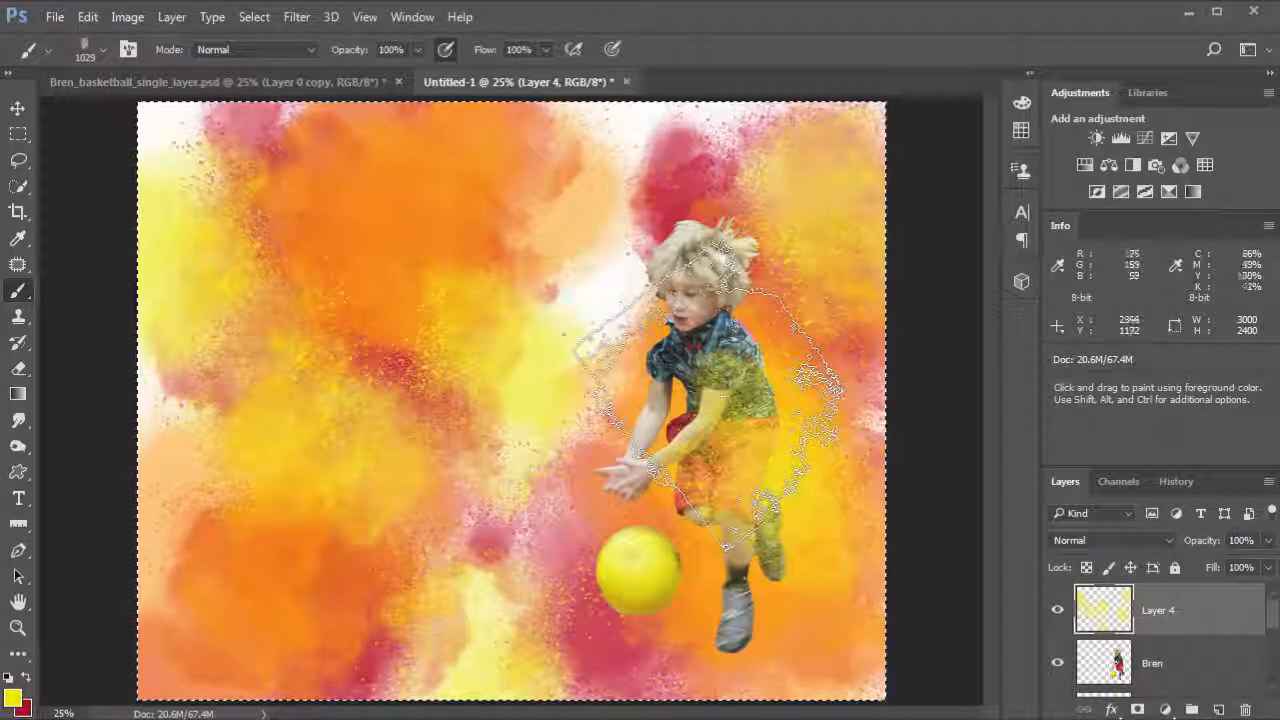
Step: Zoom in to 50% on the boy and stamp yellow splashes around his head on a new layer
key(F6)
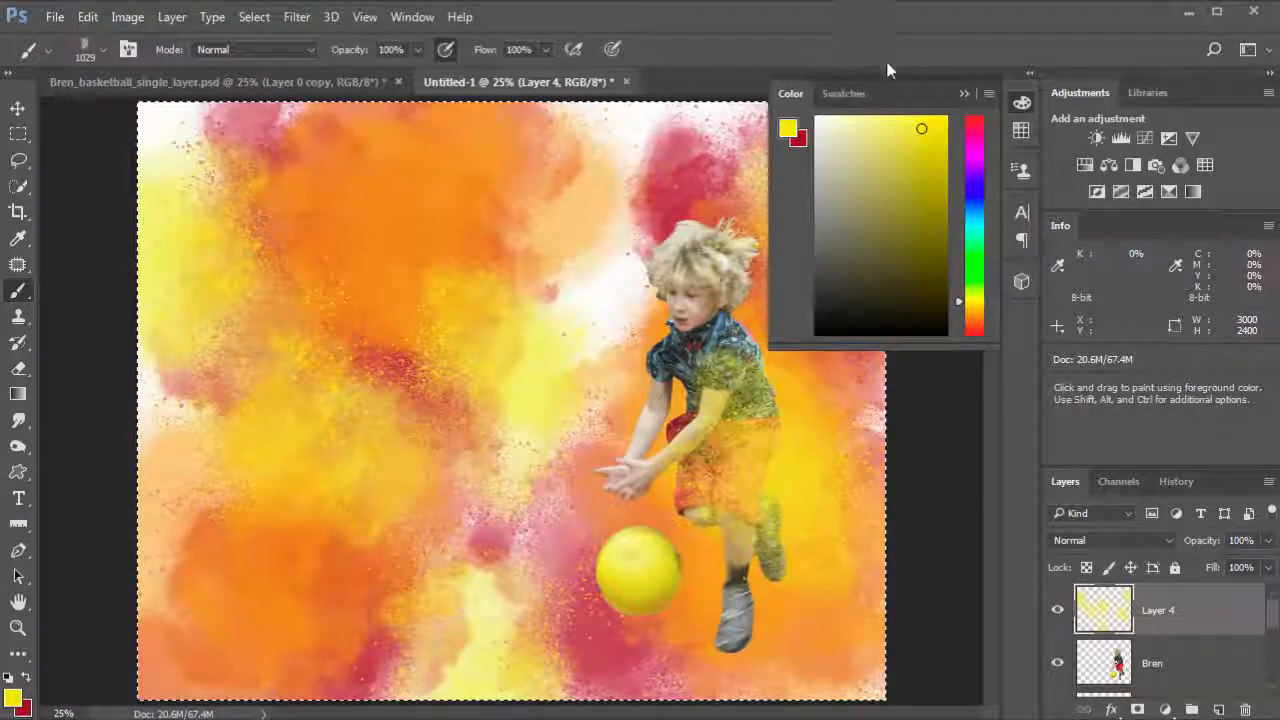
click(961, 95)
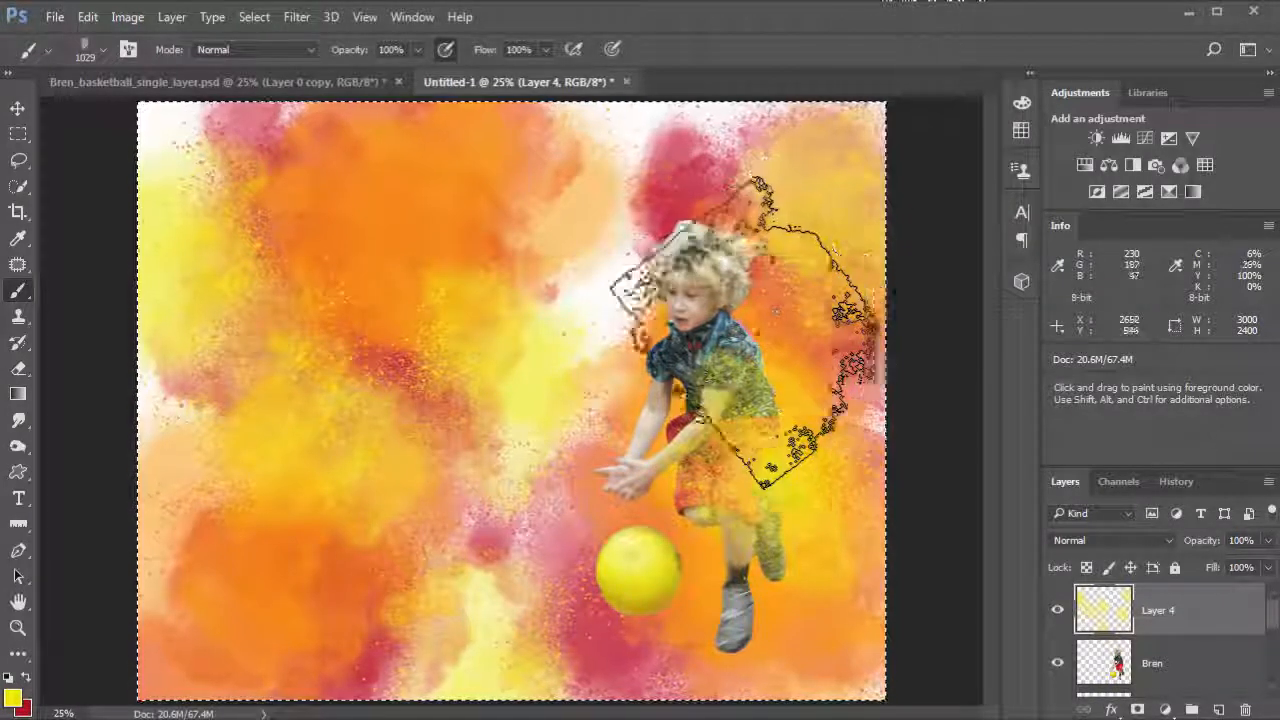
click(690, 311)
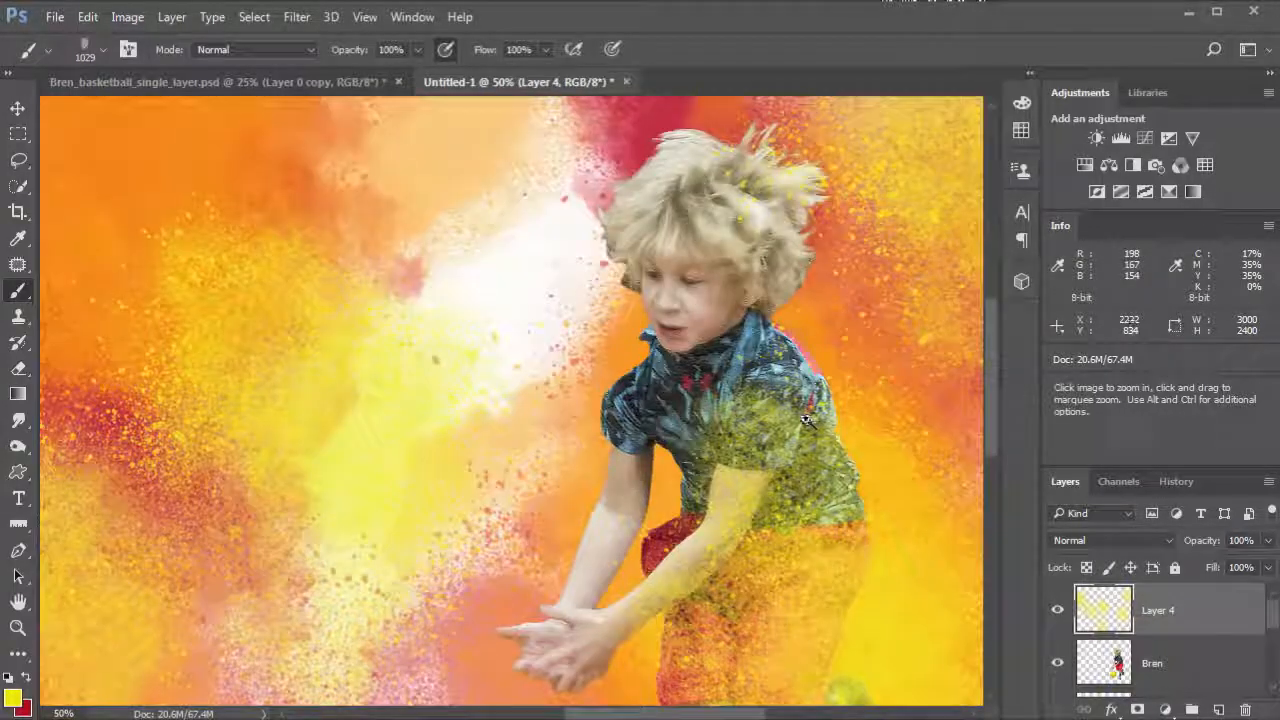
drag(818, 493, 740, 339)
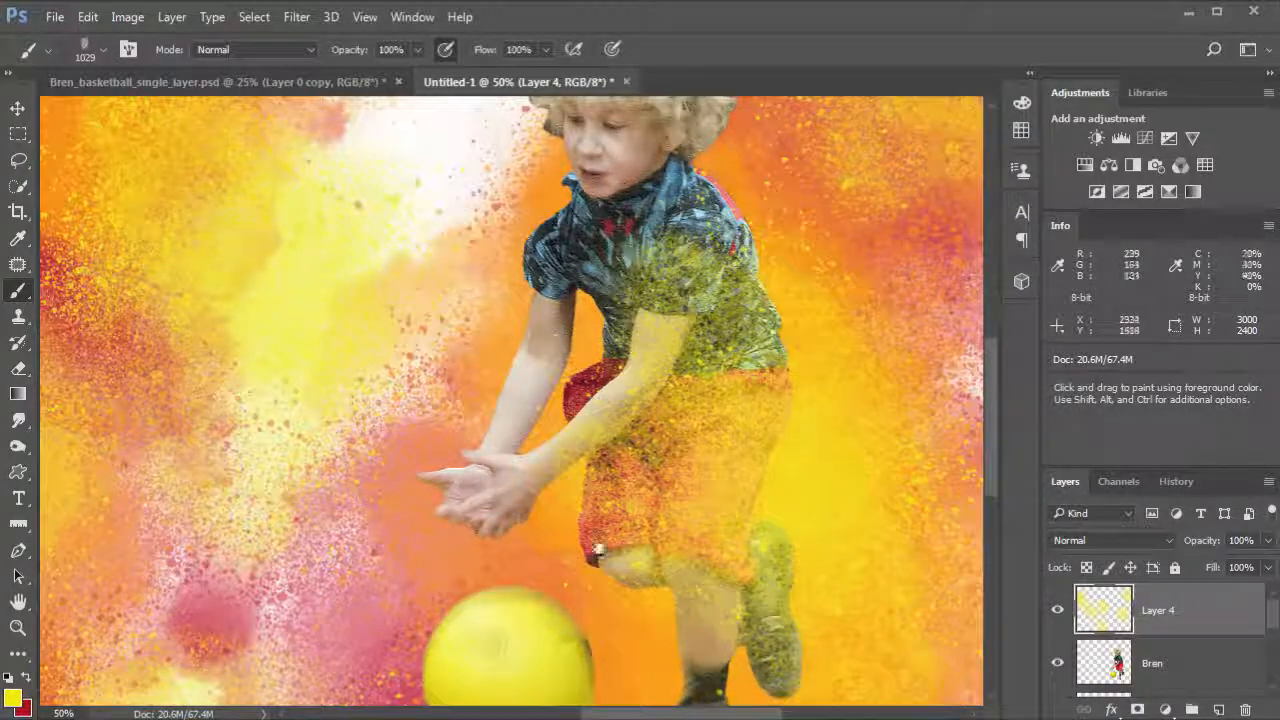
drag(598, 550, 780, 702)
mouse_move(598, 521)
mouse_down()
mouse_move(604, 648)
mouse_move(588, 700)
mouse_up()
mouse_move(638, 242)
mouse_down()
mouse_move(643, 391)
mouse_move(674, 522)
mouse_up()
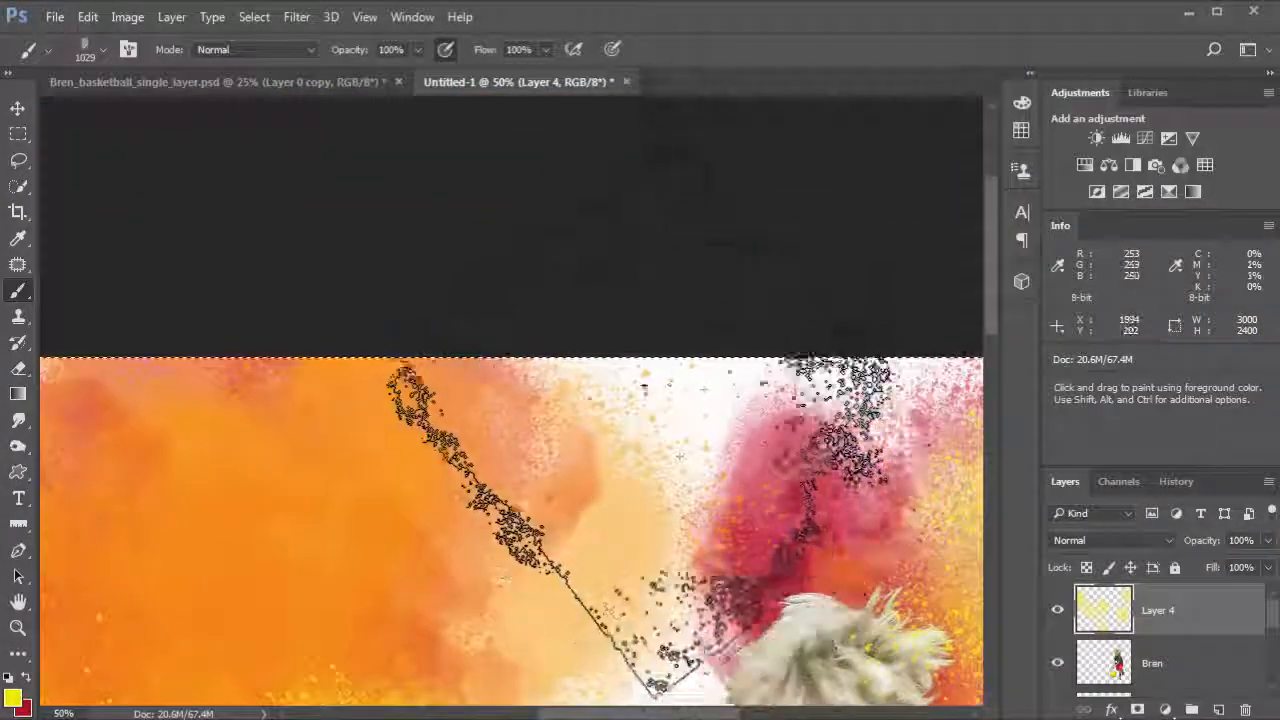
drag(677, 397, 600, 283)
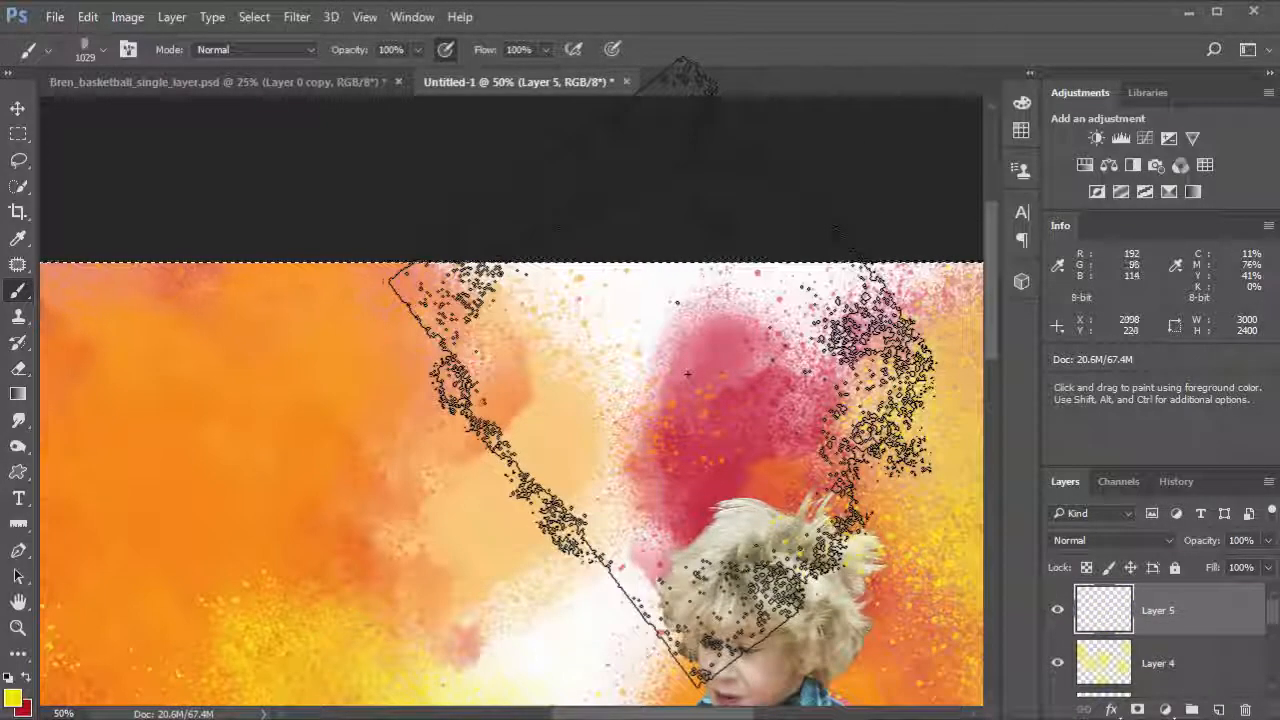
drag(687, 374, 756, 369)
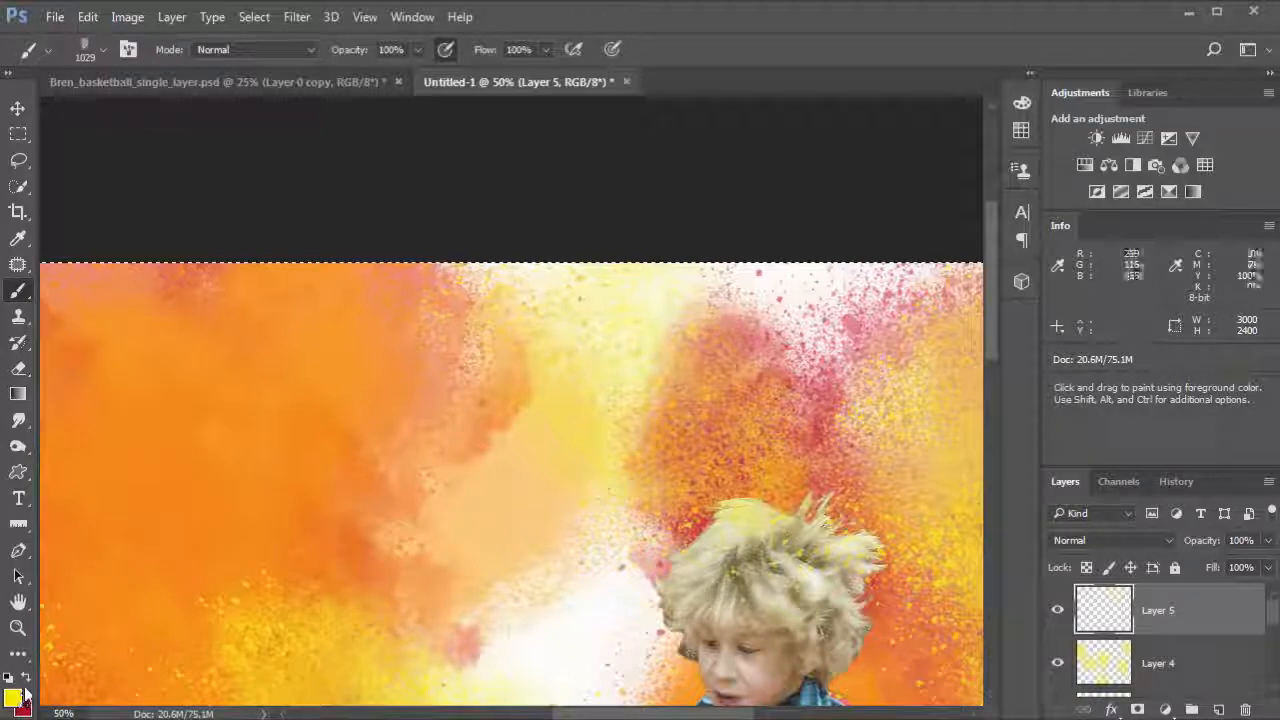
Step: Set the foreground colour to blue hex 6c9cc5 and return to the Brush tool
scroll(997, 350, down, 4)
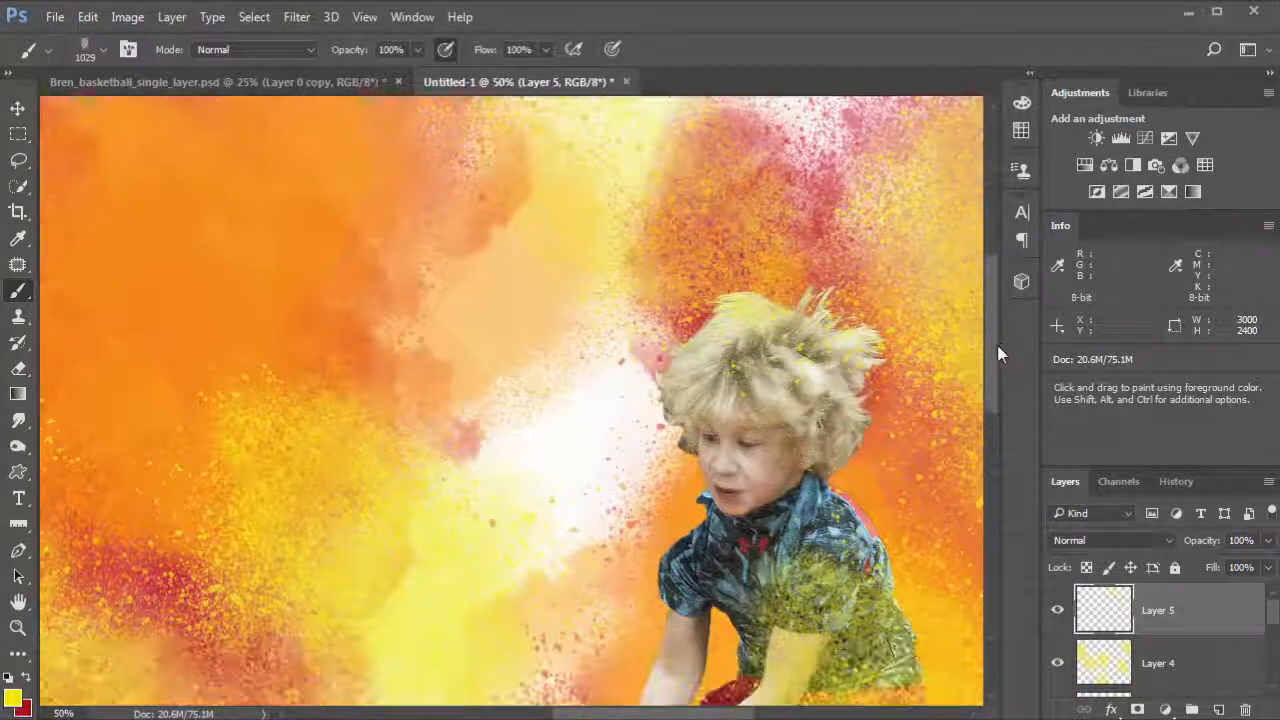
click(12, 699)
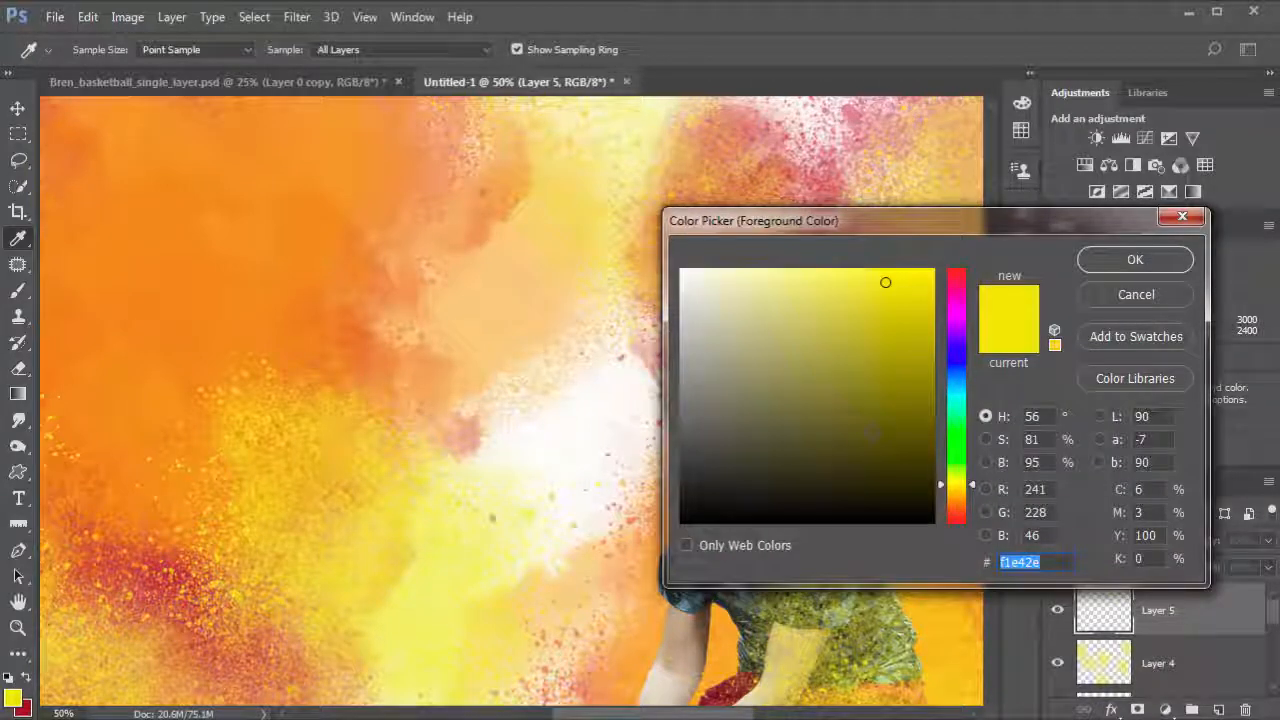
drag(913, 221, 355, 221)
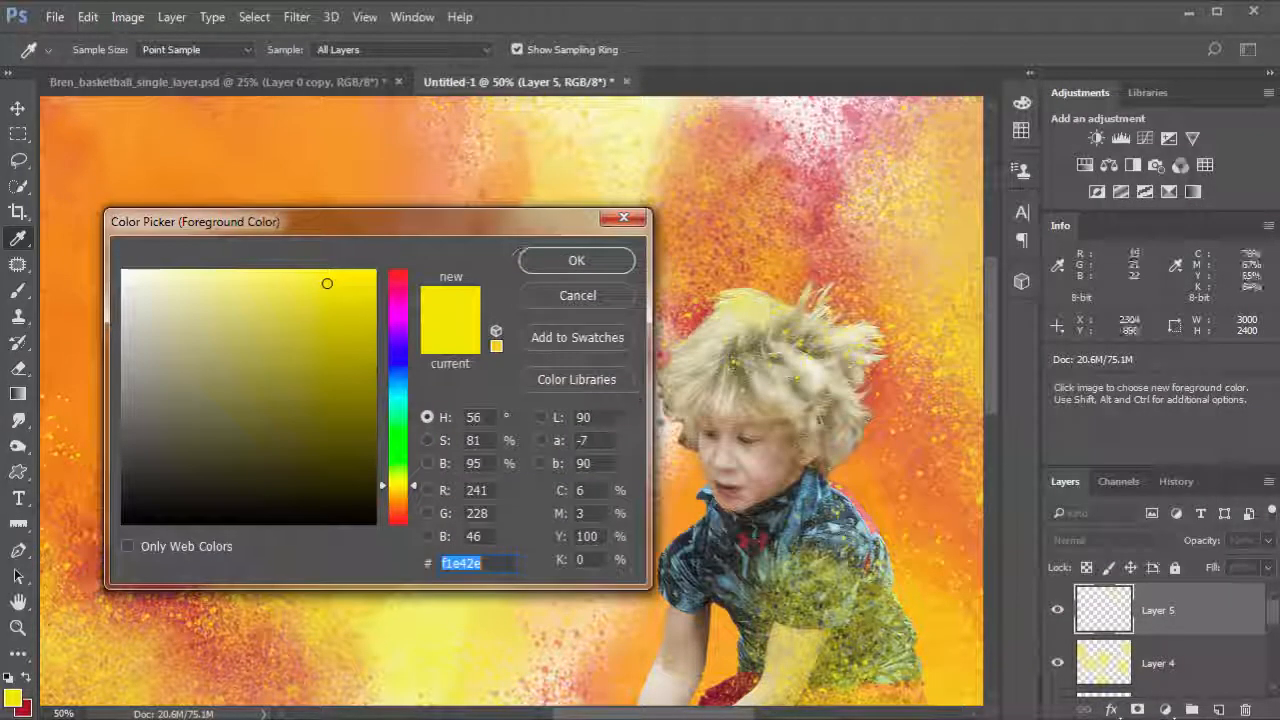
click(775, 520)
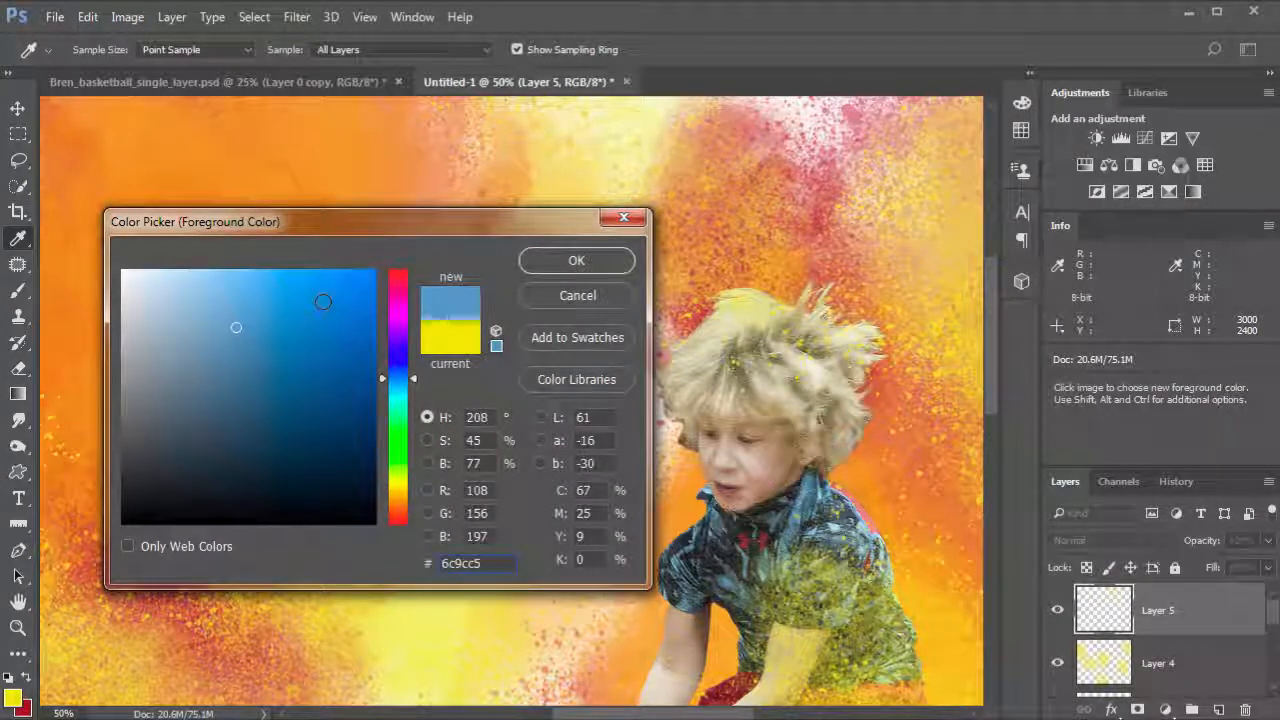
click(577, 261)
key(b)
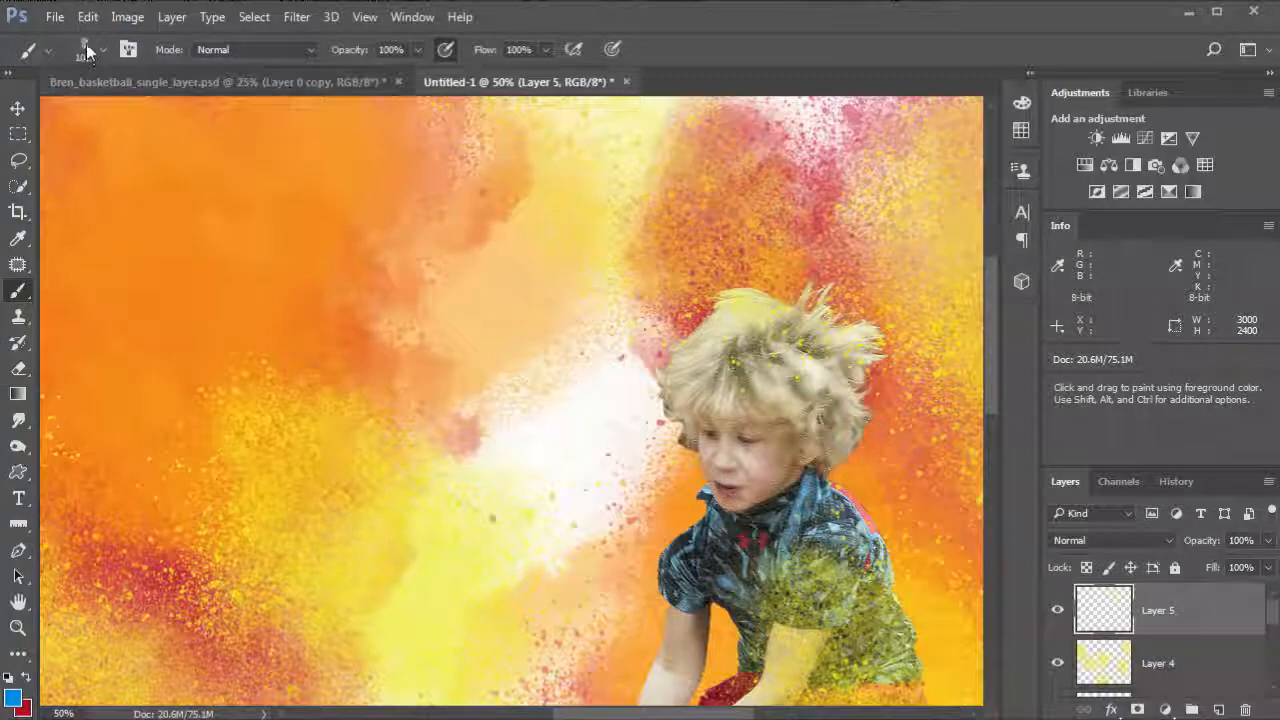
Step: Switch to the 2132 px splash brush, zoom out to 25%, and stamp blue splashes across the upper left and around the ball
click(90, 52)
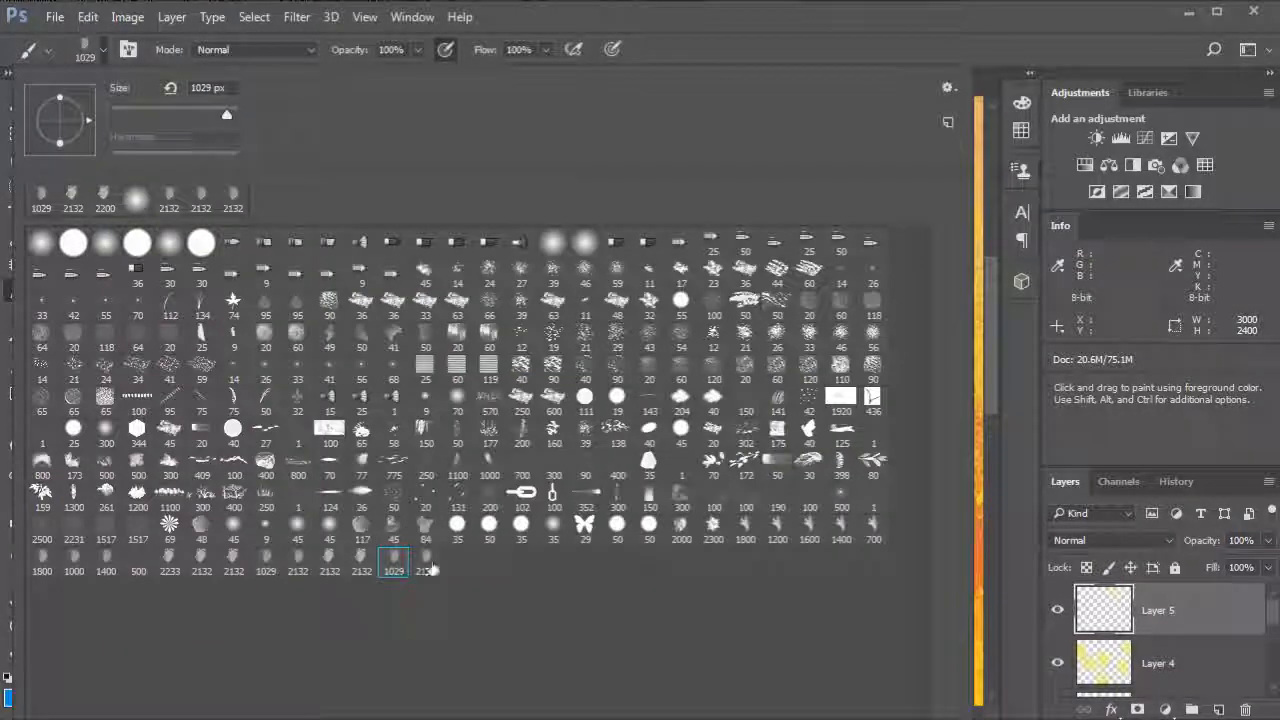
click(875, 17)
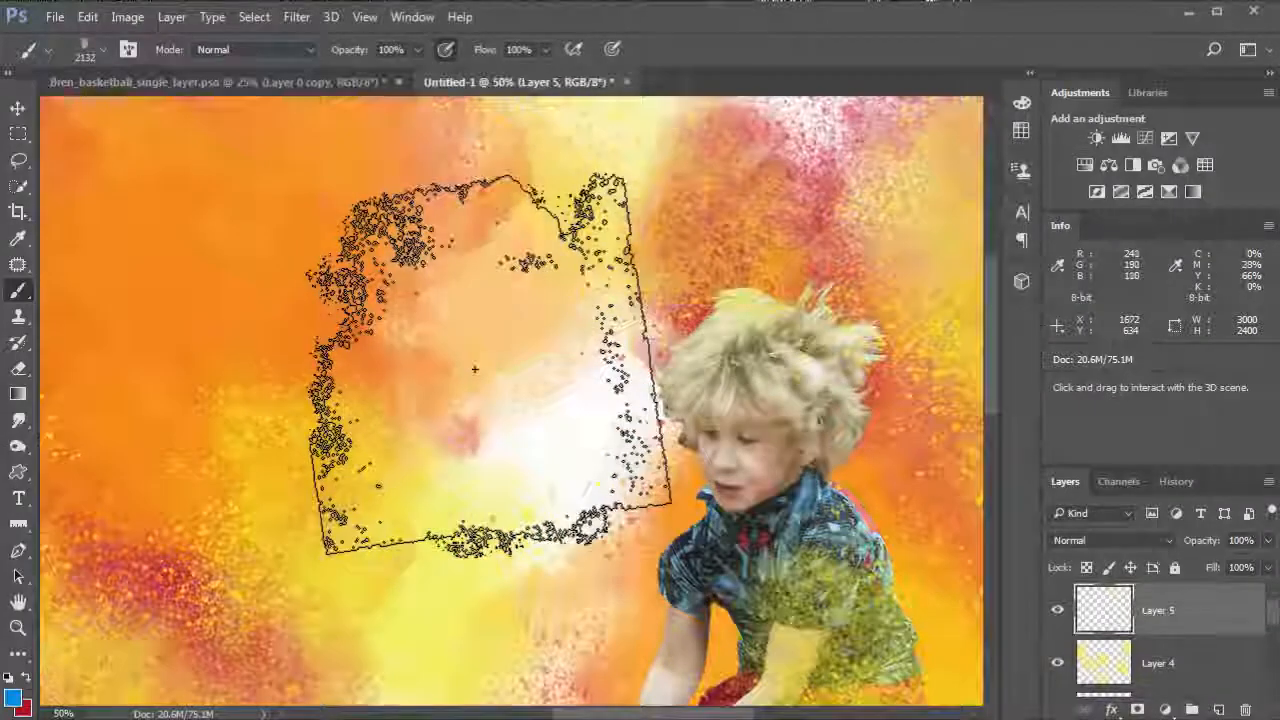
key(ctrl+minus)
key(ctrl+minus)
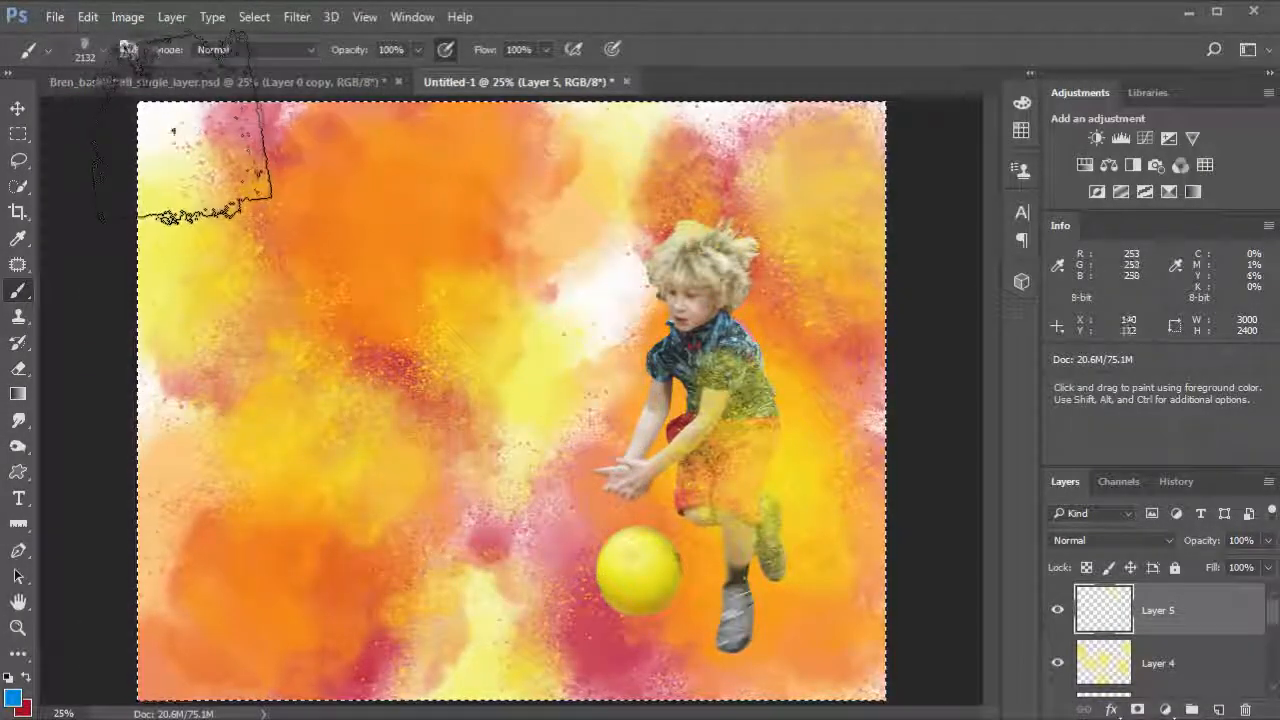
mouse_move(181, 122)
mouse_down()
mouse_move(262, 248)
mouse_move(279, 312)
mouse_move(332, 374)
mouse_up()
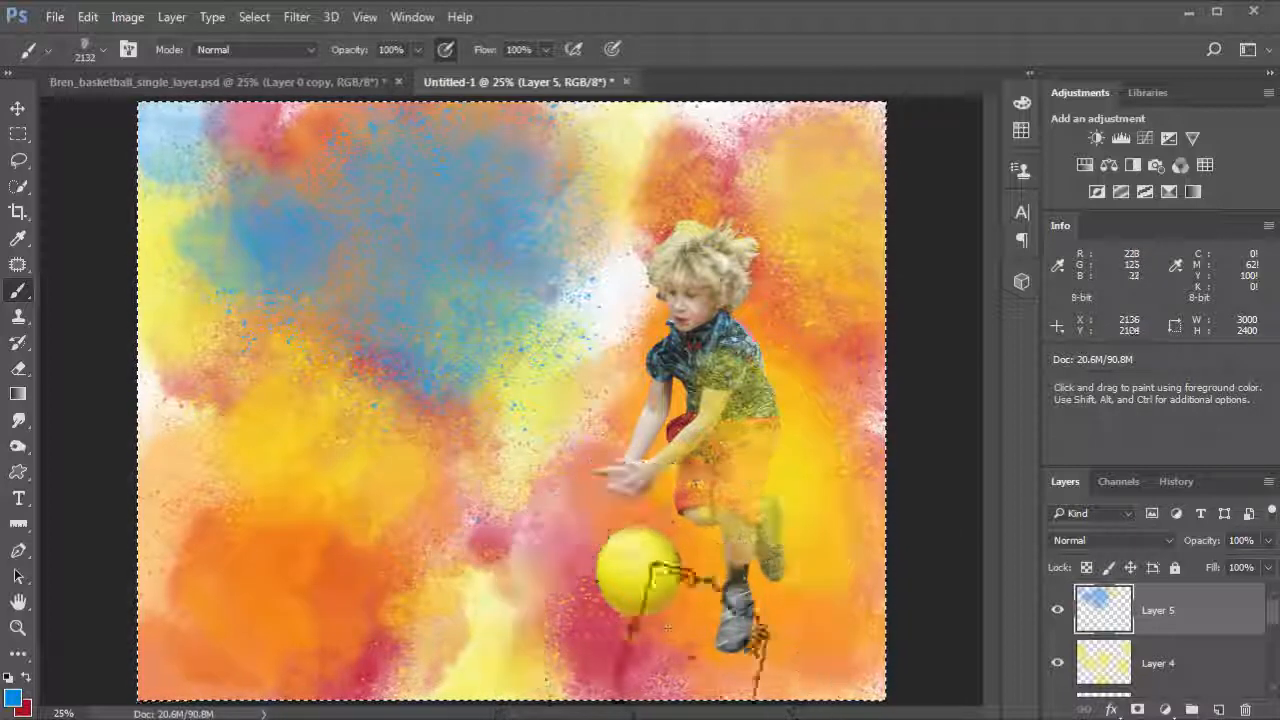
click(672, 690)
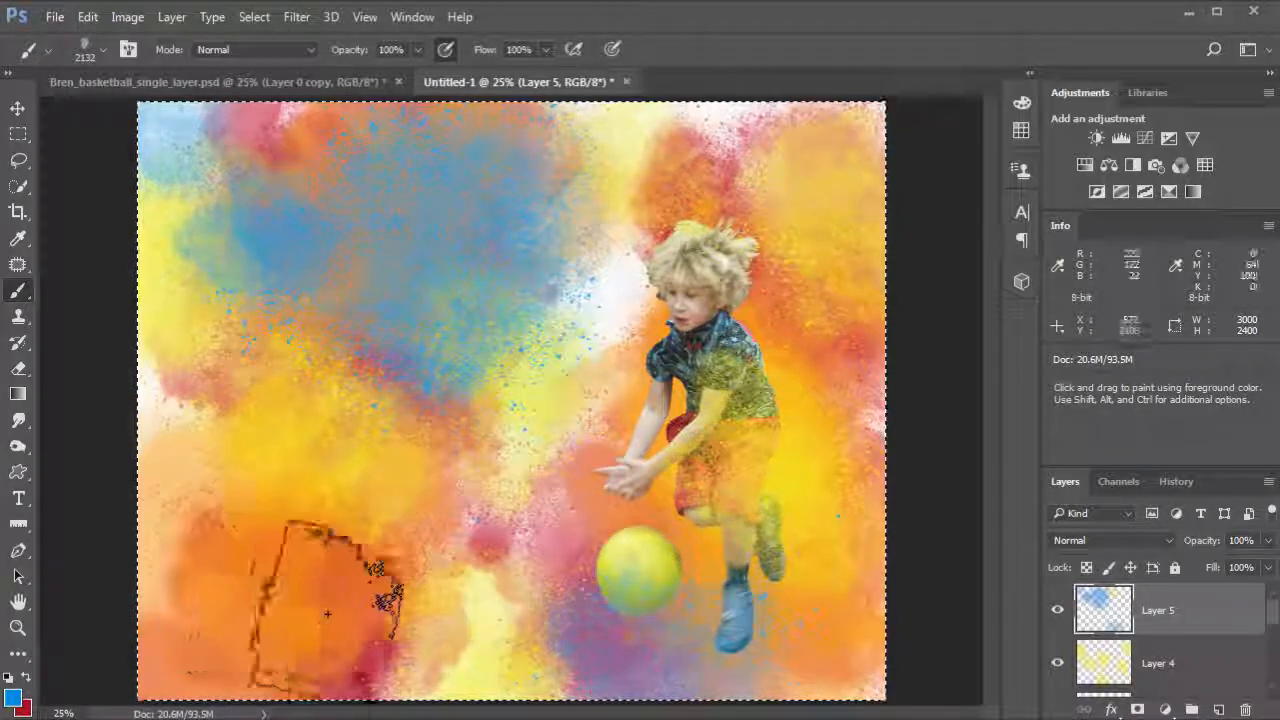
Step: Stamp a blue splash at the lower left and undo it
click(186, 600)
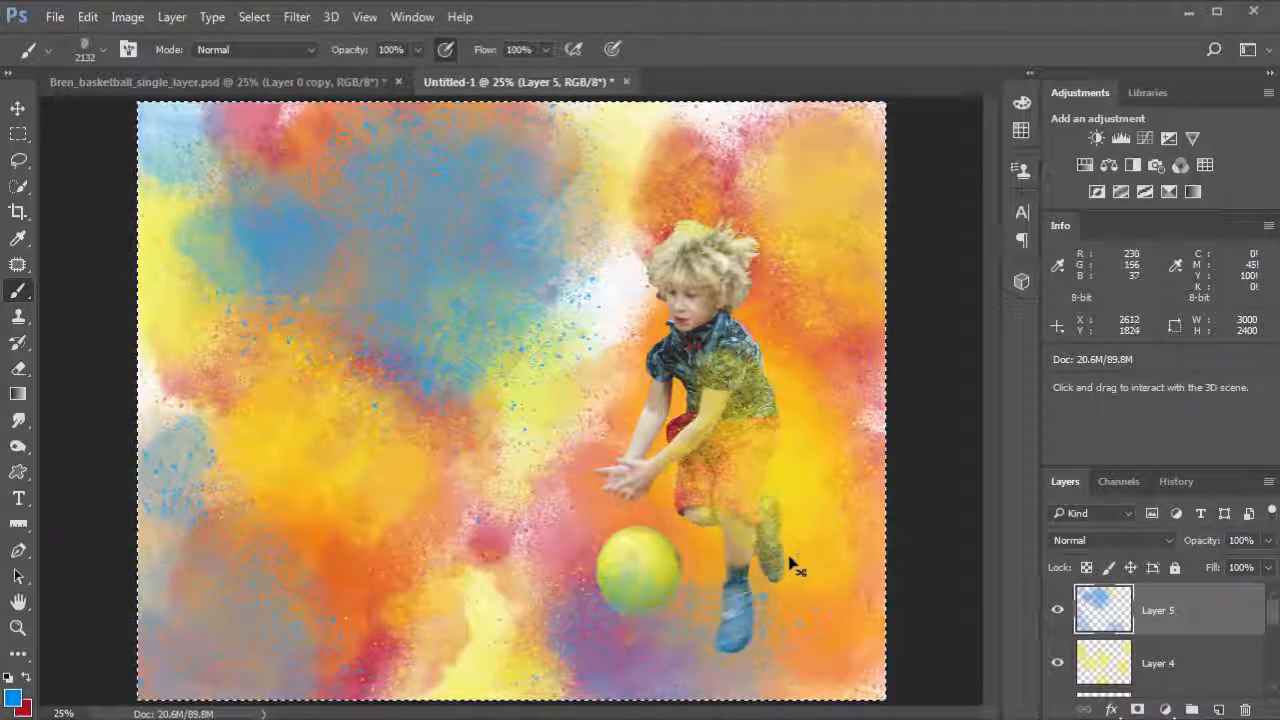
key(ctrl+z)
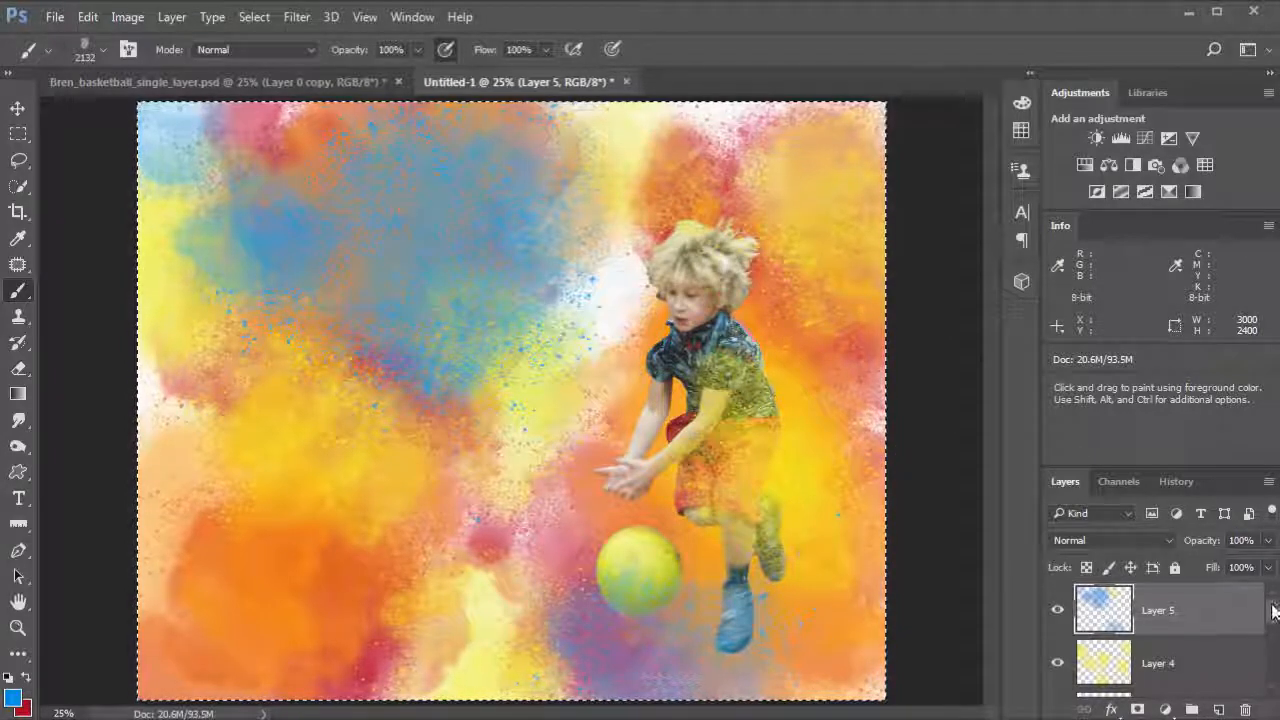
Step: Add a new layer above the Background and stamp blue splashes behind the boy's head and along the top edge
drag(1275, 624, 1275, 687)
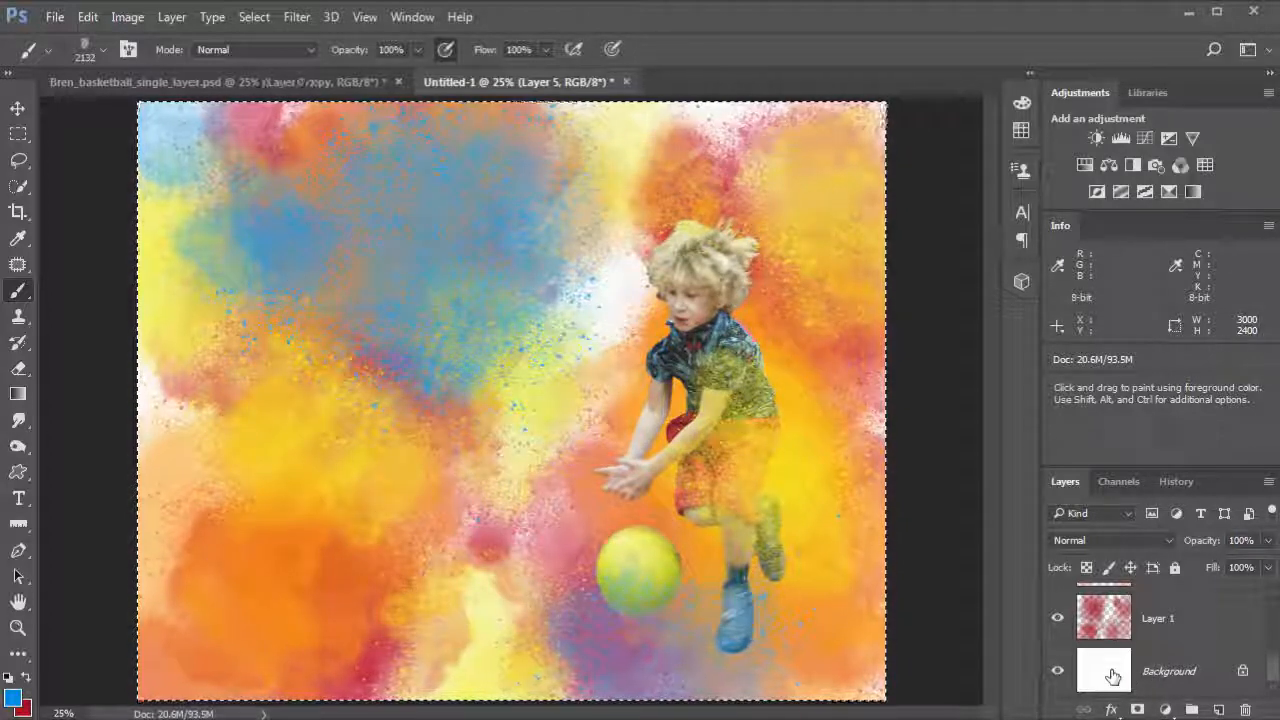
click(1113, 677)
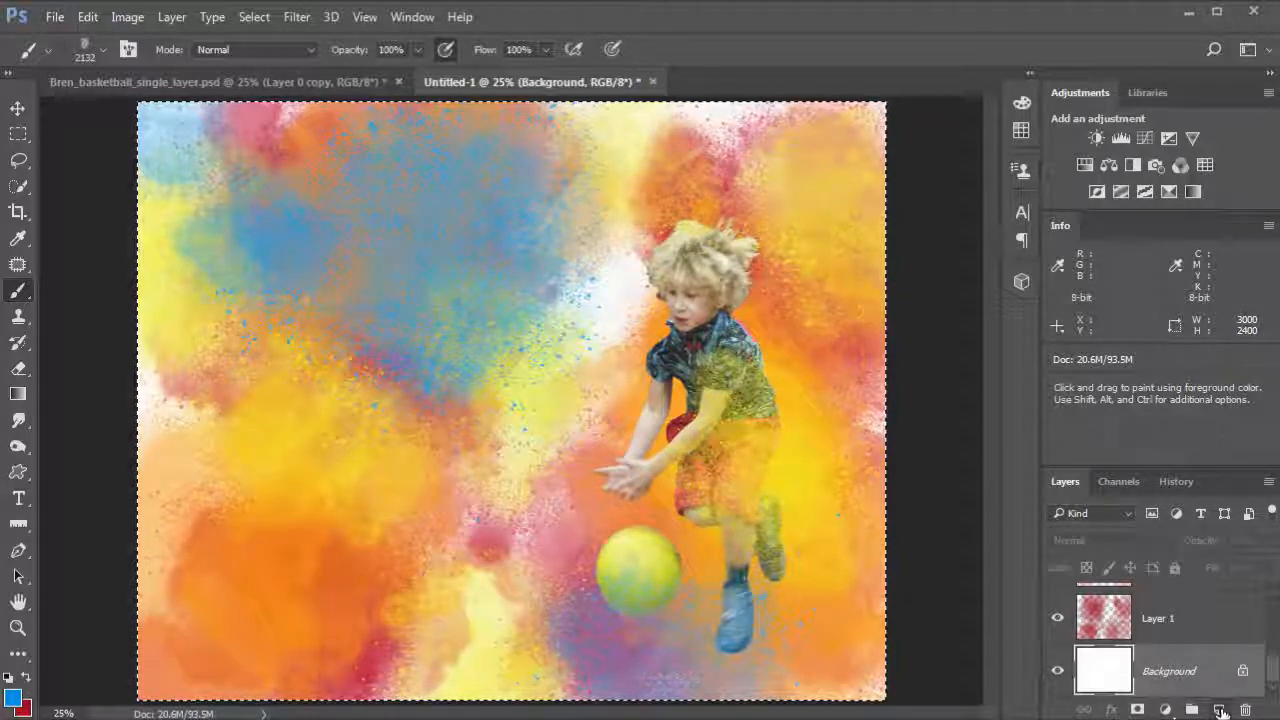
click(1218, 709)
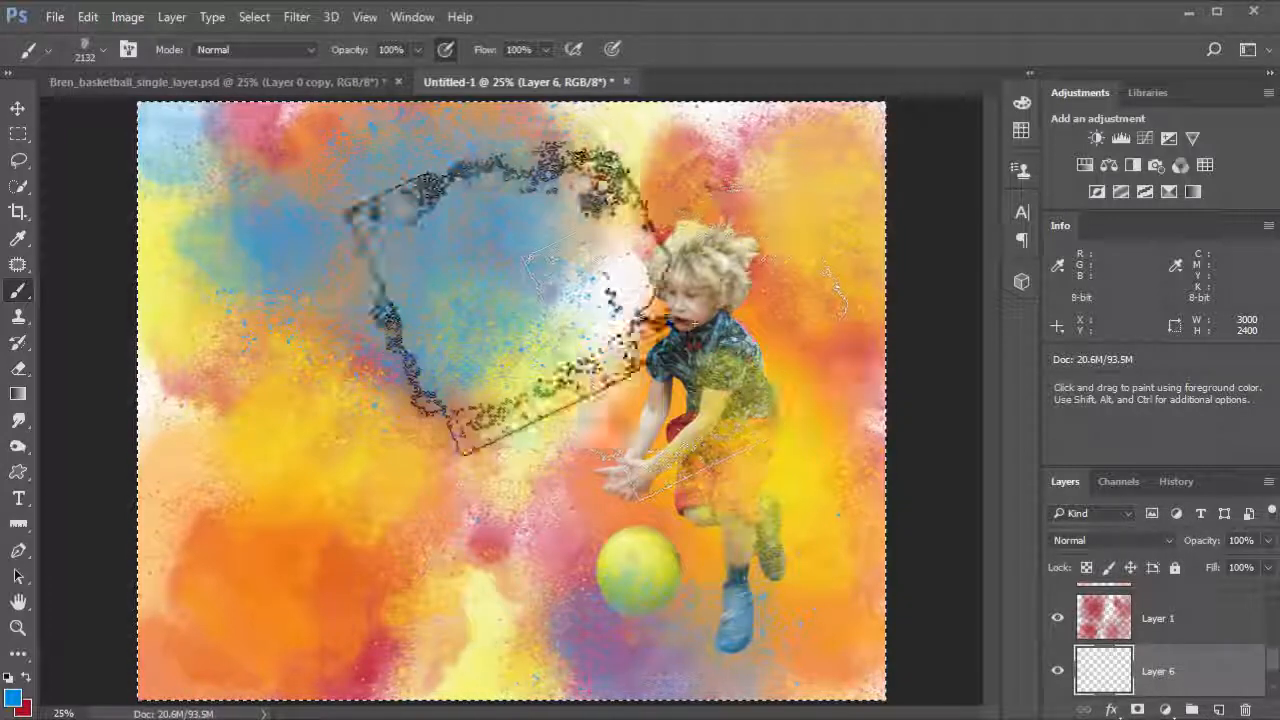
click(601, 258)
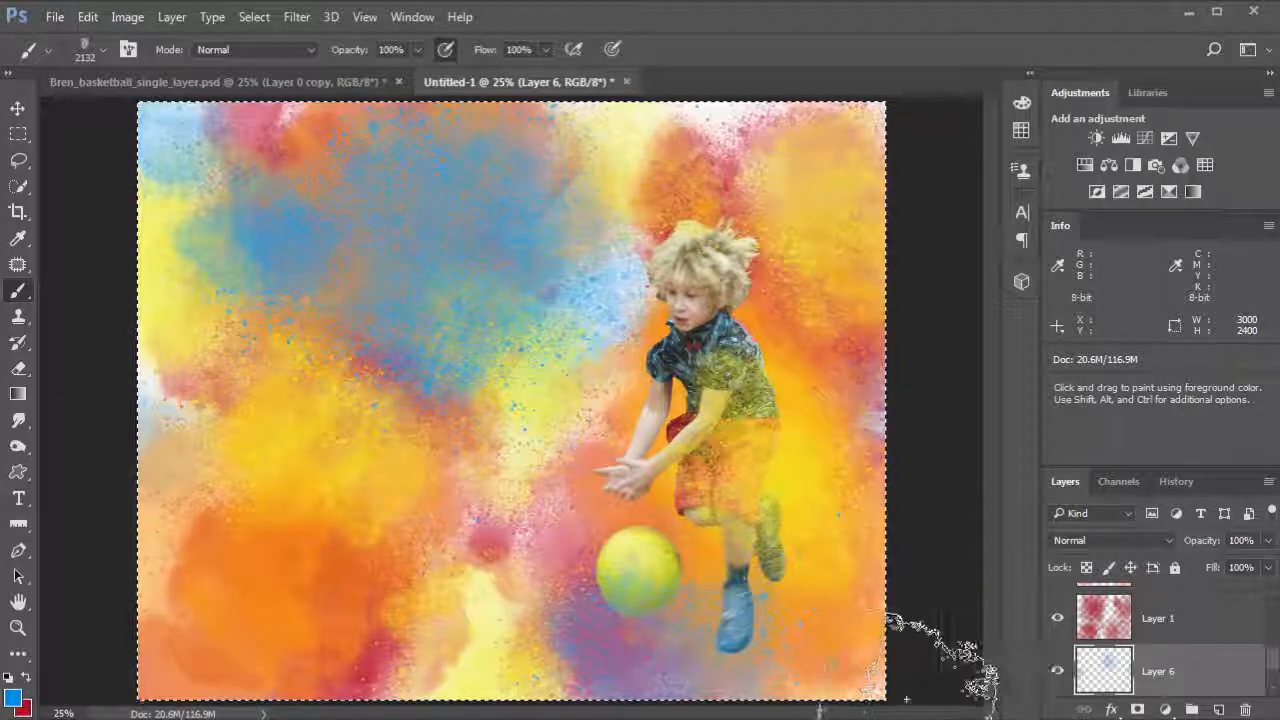
click(726, 110)
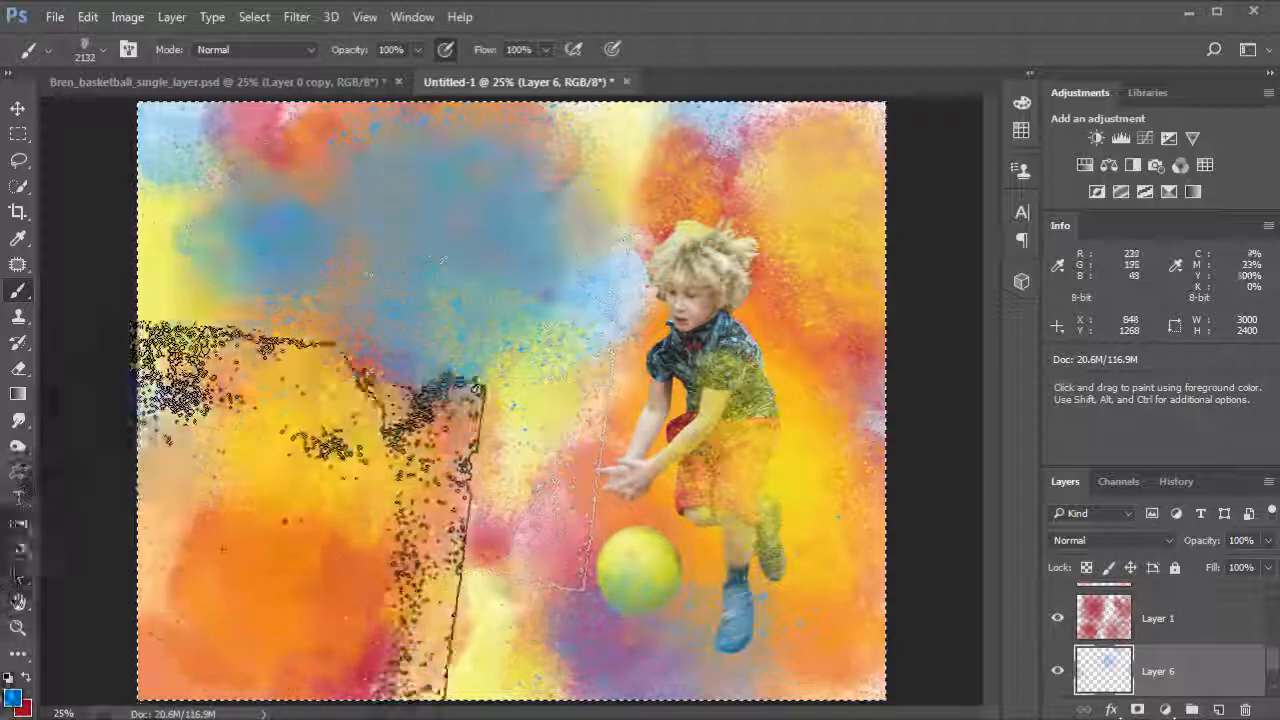
Step: Set the foreground colour to magenta hex de37e4 and stamp a magenta splash along the left edge
click(13, 700)
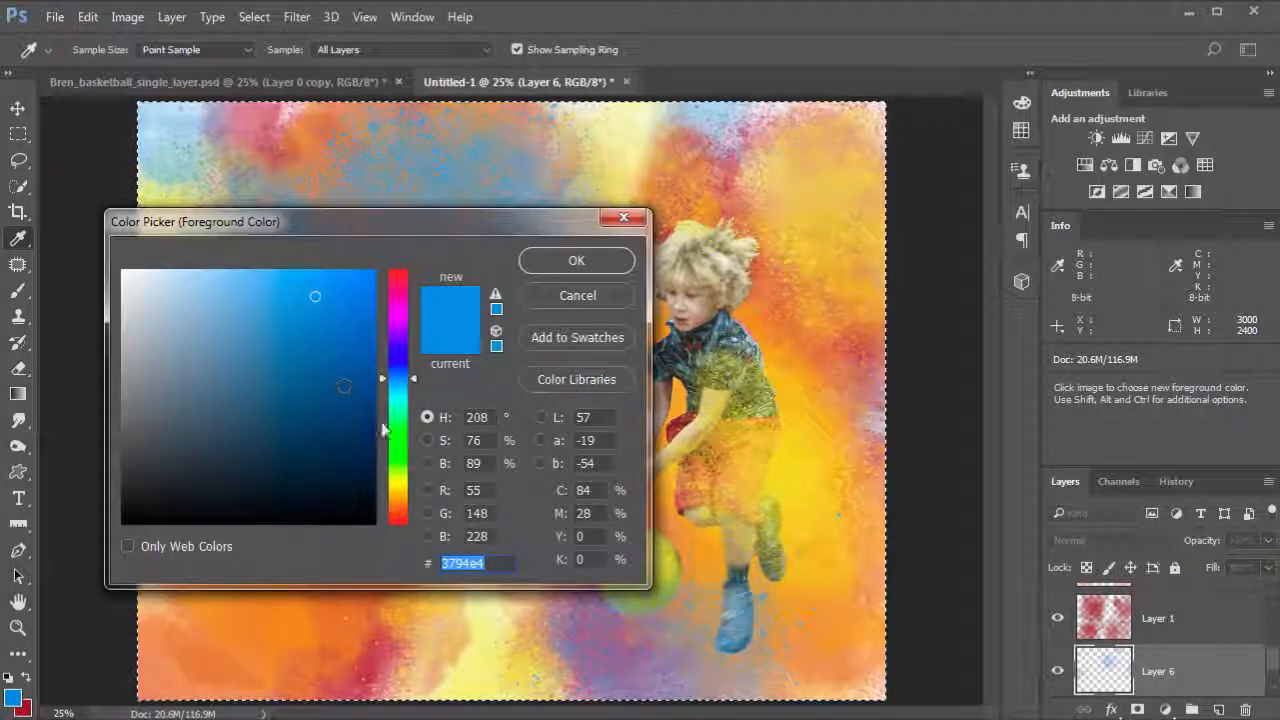
click(399, 315)
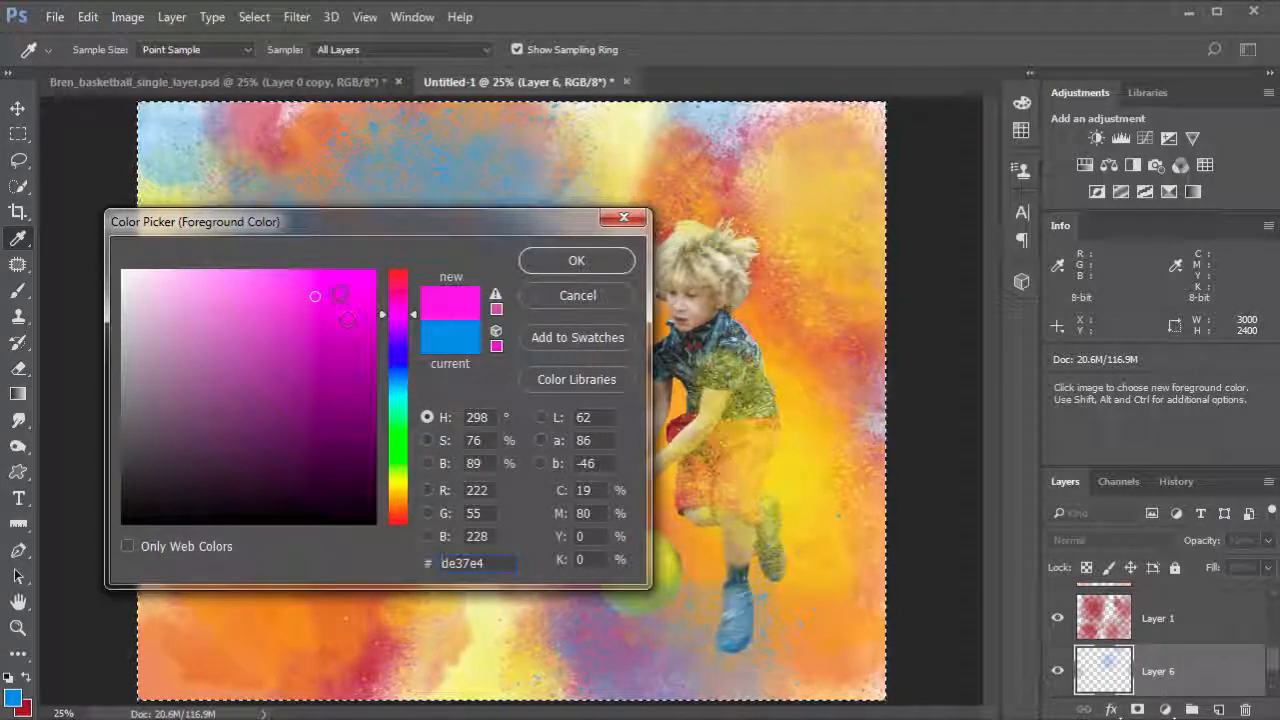
click(583, 259)
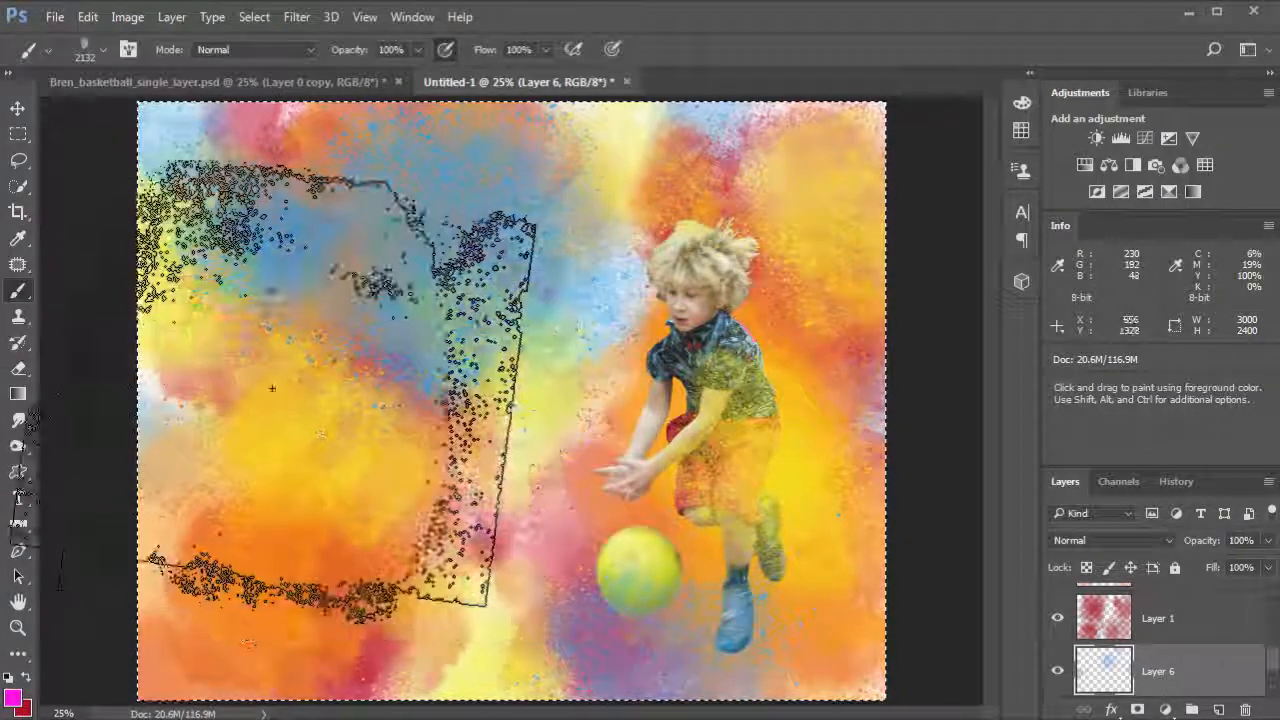
mouse_move(310, 390)
mouse_down()
mouse_move(265, 435)
mouse_move(355, 465)
mouse_move(420, 465)
mouse_move(270, 457)
mouse_move(300, 537)
mouse_move(303, 414)
mouse_move(429, 394)
mouse_move(380, 530)
mouse_up()
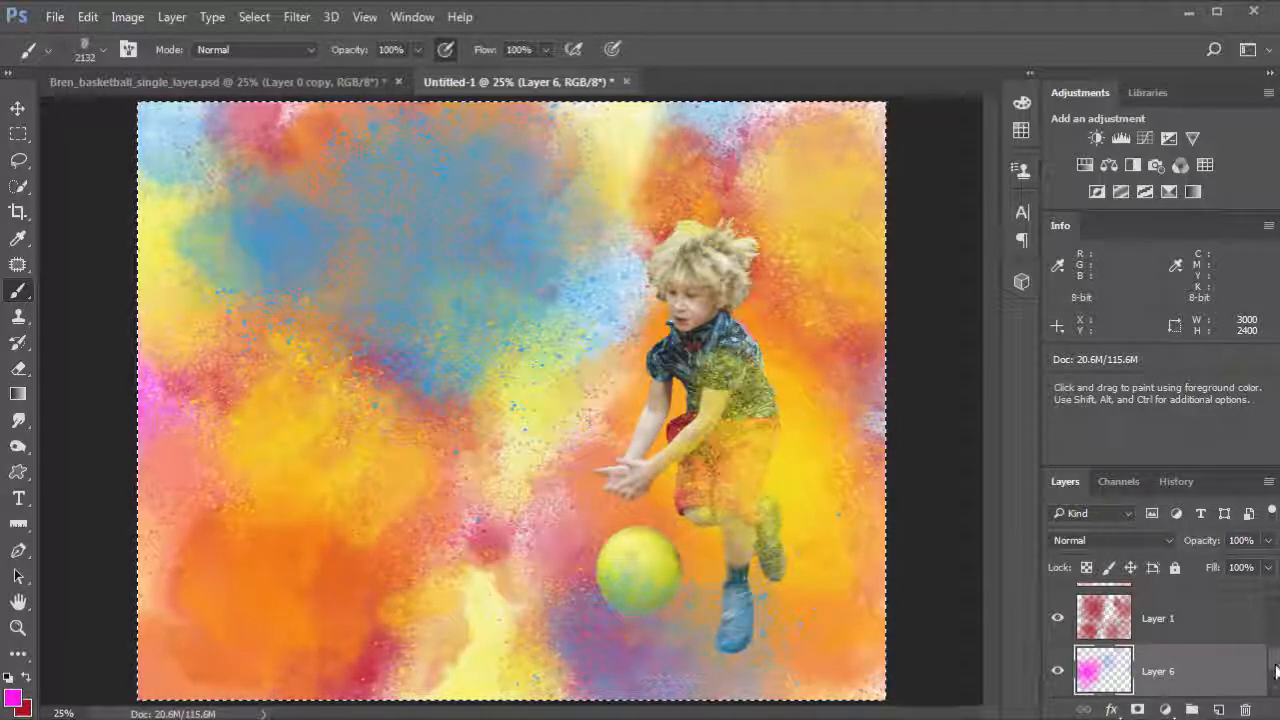
Step: Add a new layer above Layer 5 and stamp magenta splashes at the lower left, bottom and right of the image
scroll(1160, 635, up, 3)
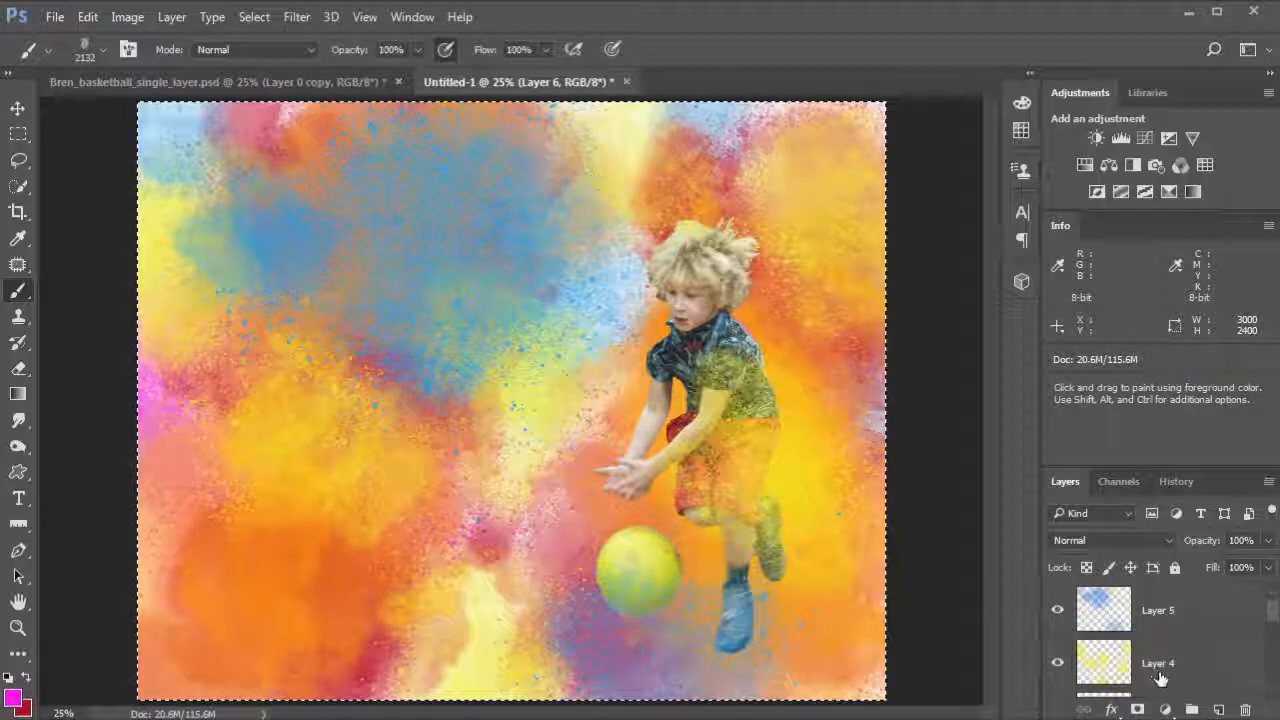
mouse_move(1272, 624)
mouse_down()
mouse_move(1274, 637)
mouse_move(1272, 608)
mouse_up()
click(1158, 612)
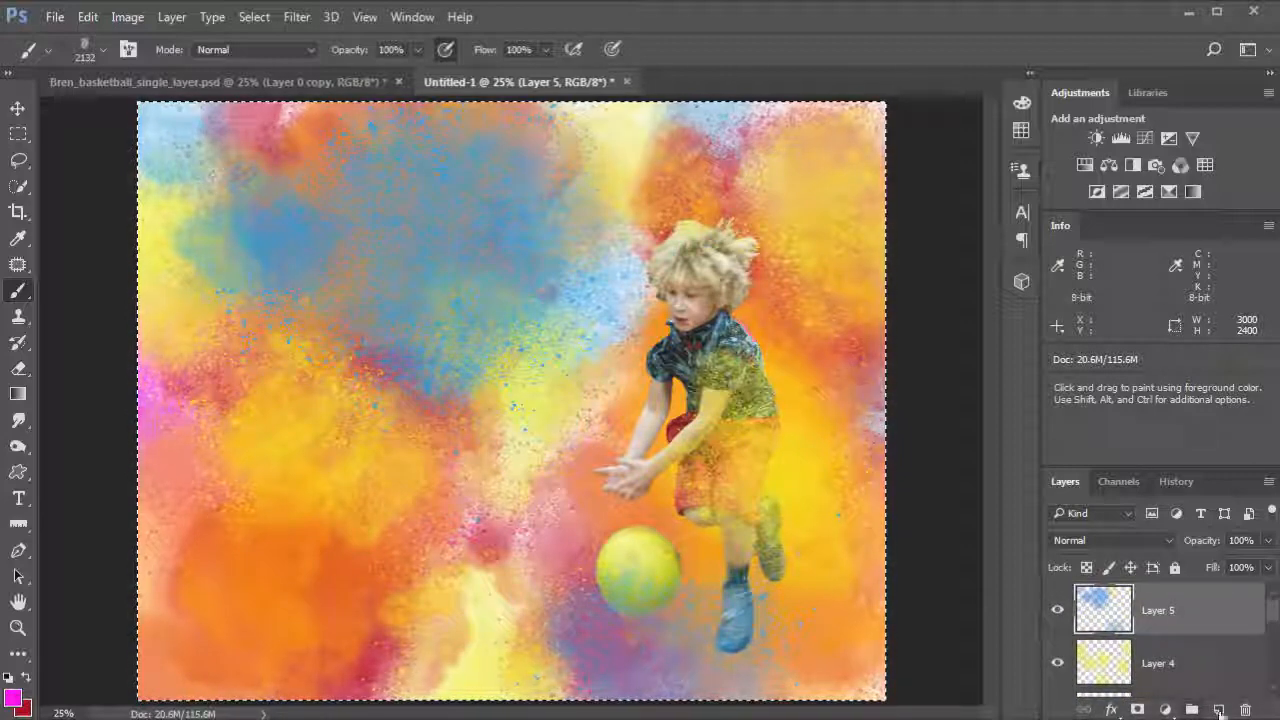
click(1219, 709)
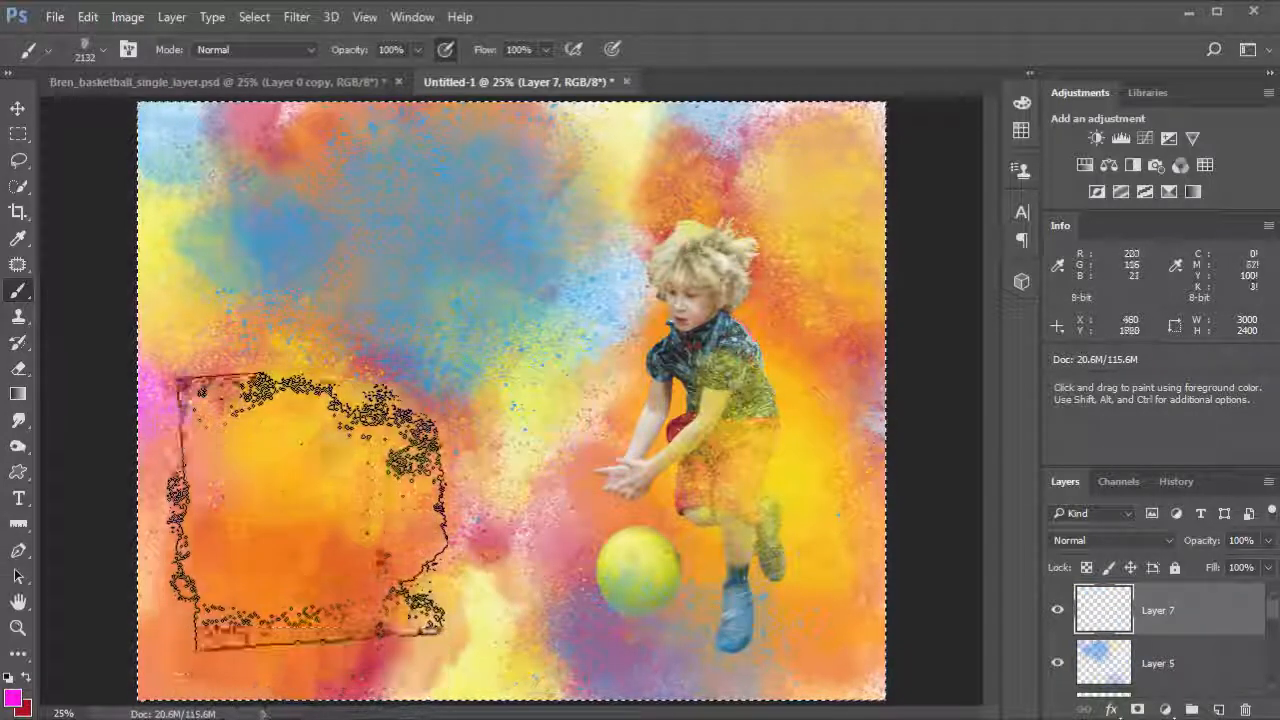
drag(280, 527, 400, 580)
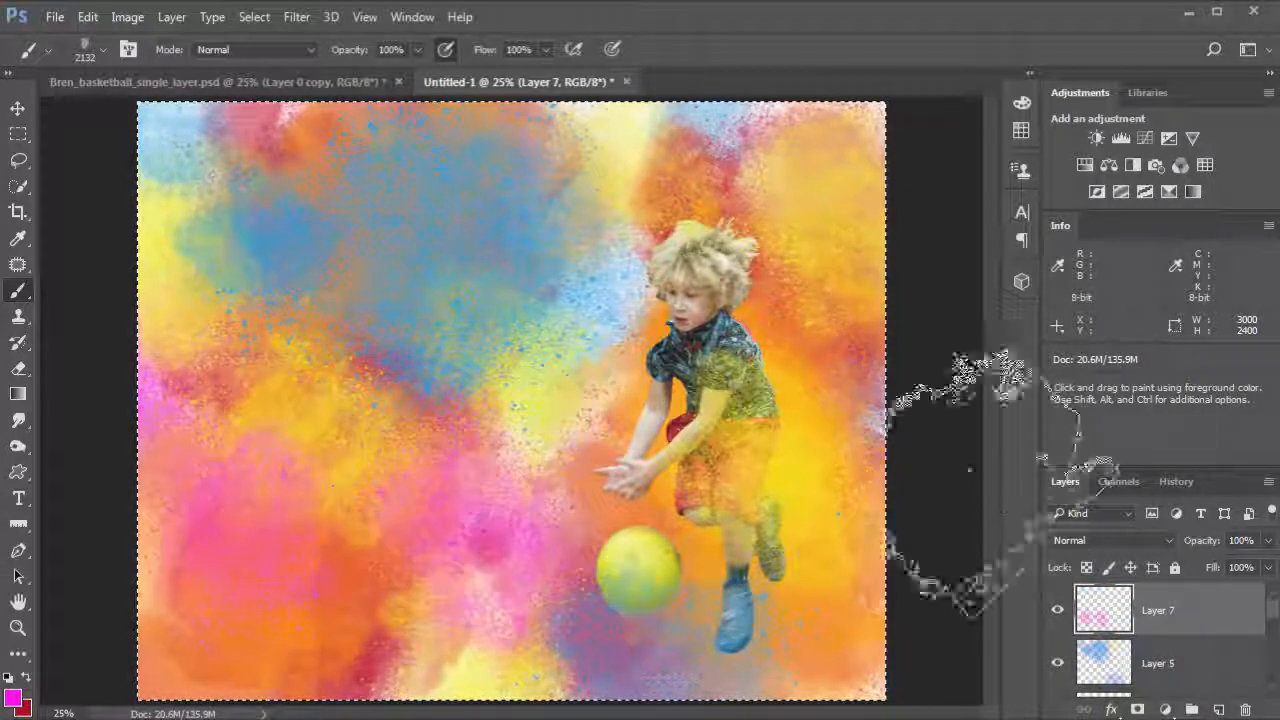
click(488, 692)
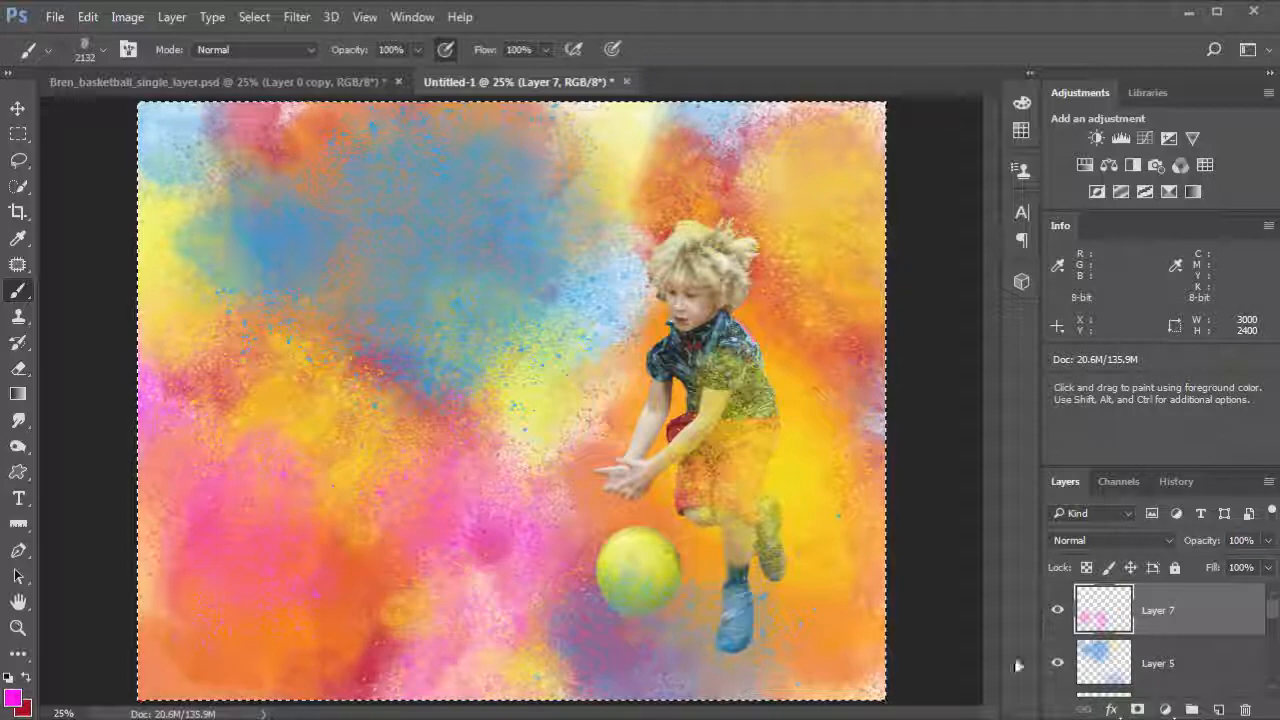
click(832, 425)
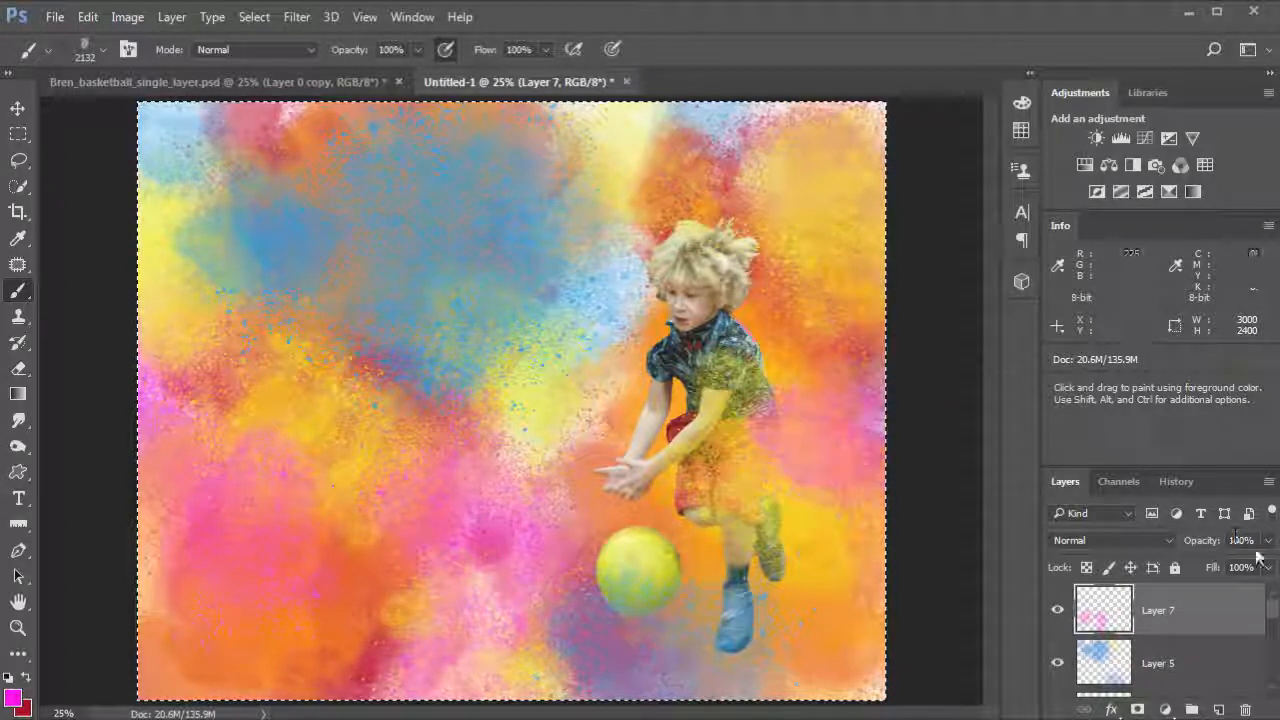